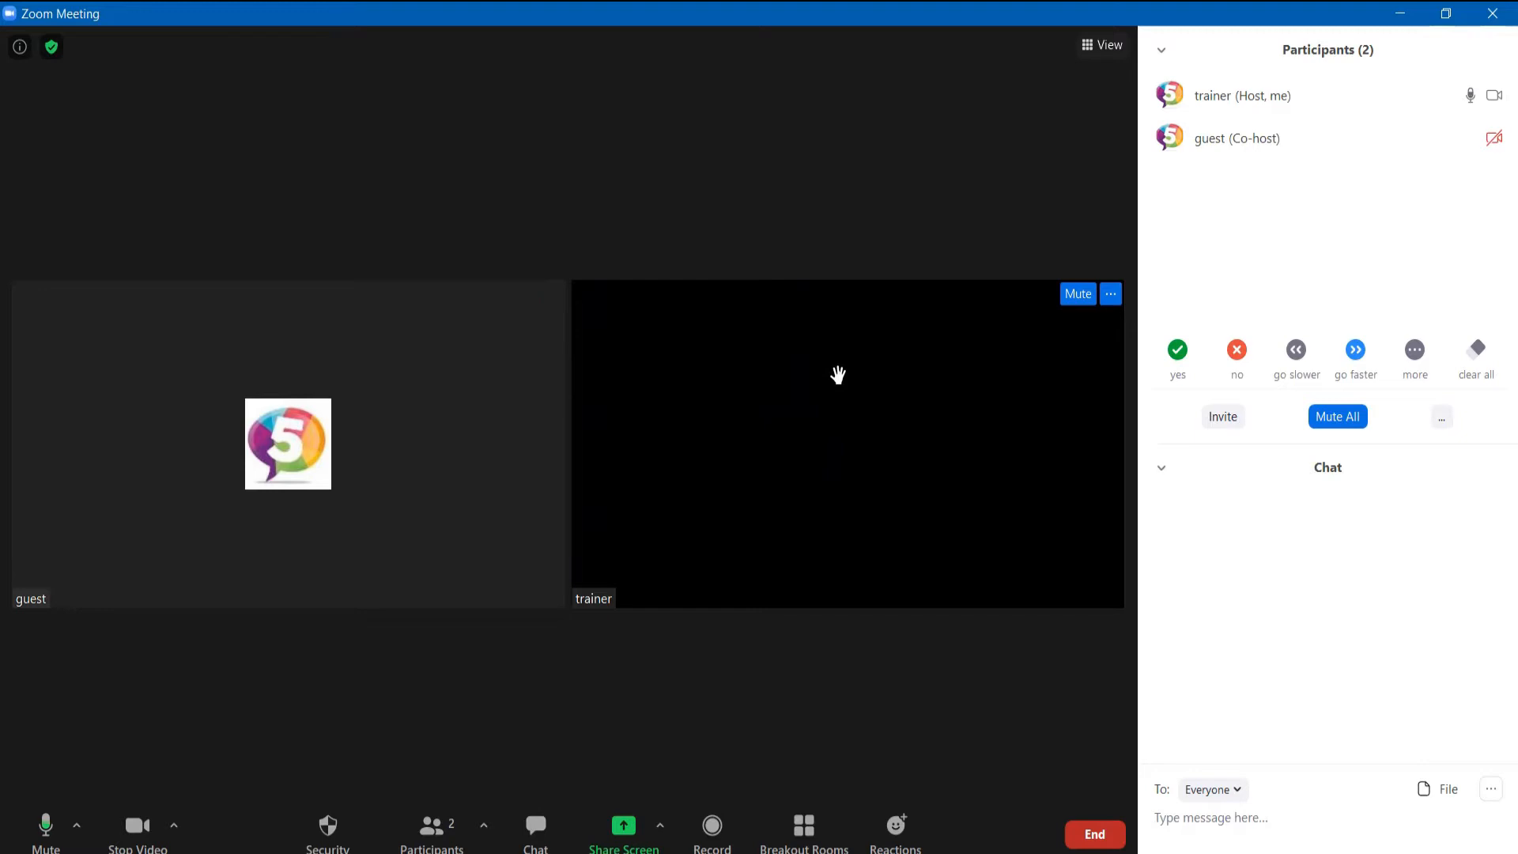
- Switch the meeting layout to Speaker View and back to Gallery View
left_click(1091, 47)
left_click(1079, 80)
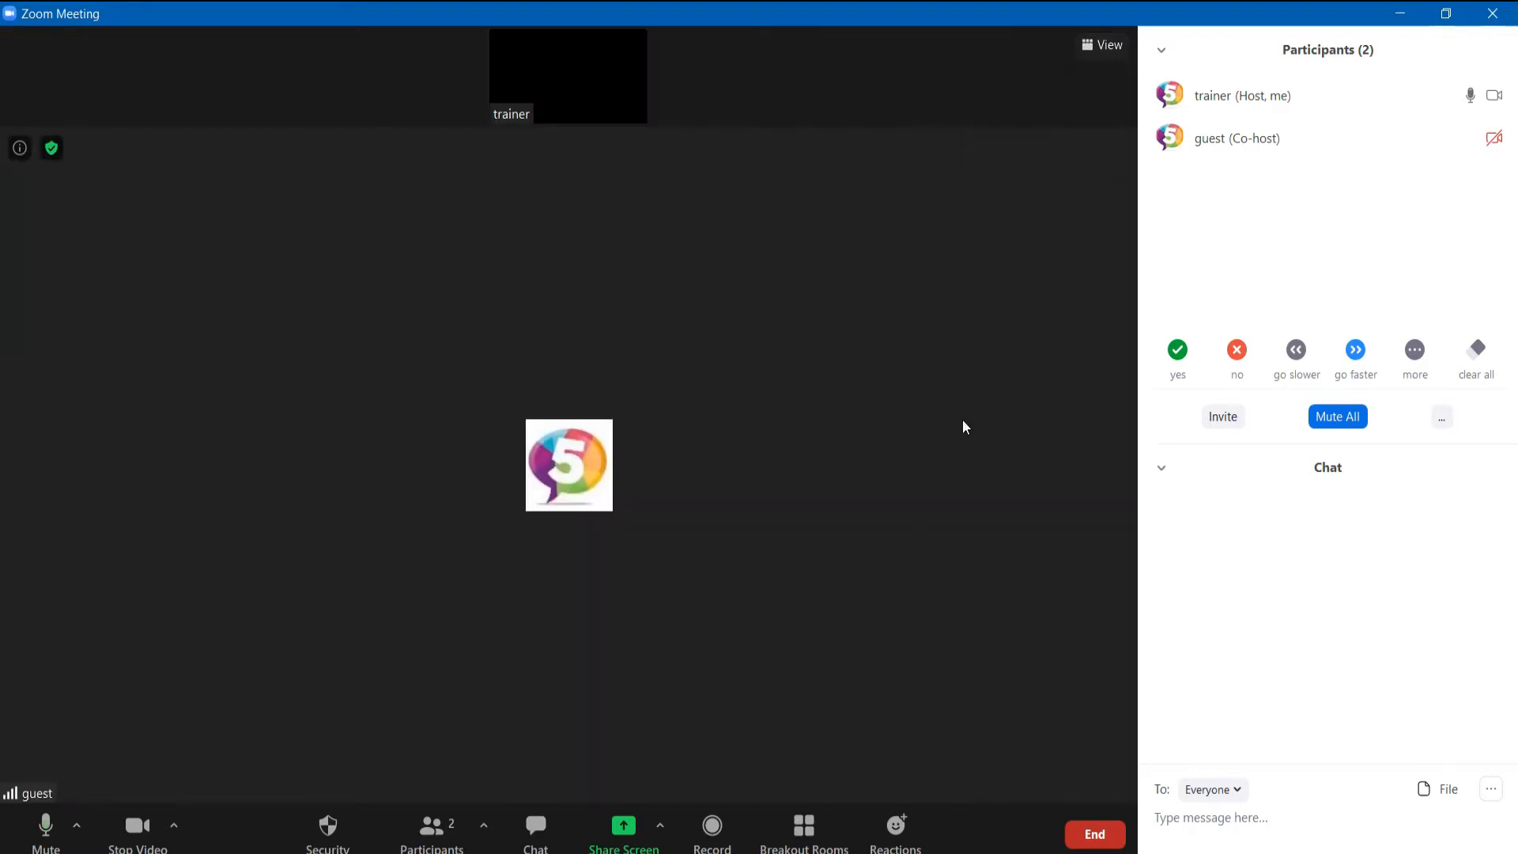
left_click(1096, 49)
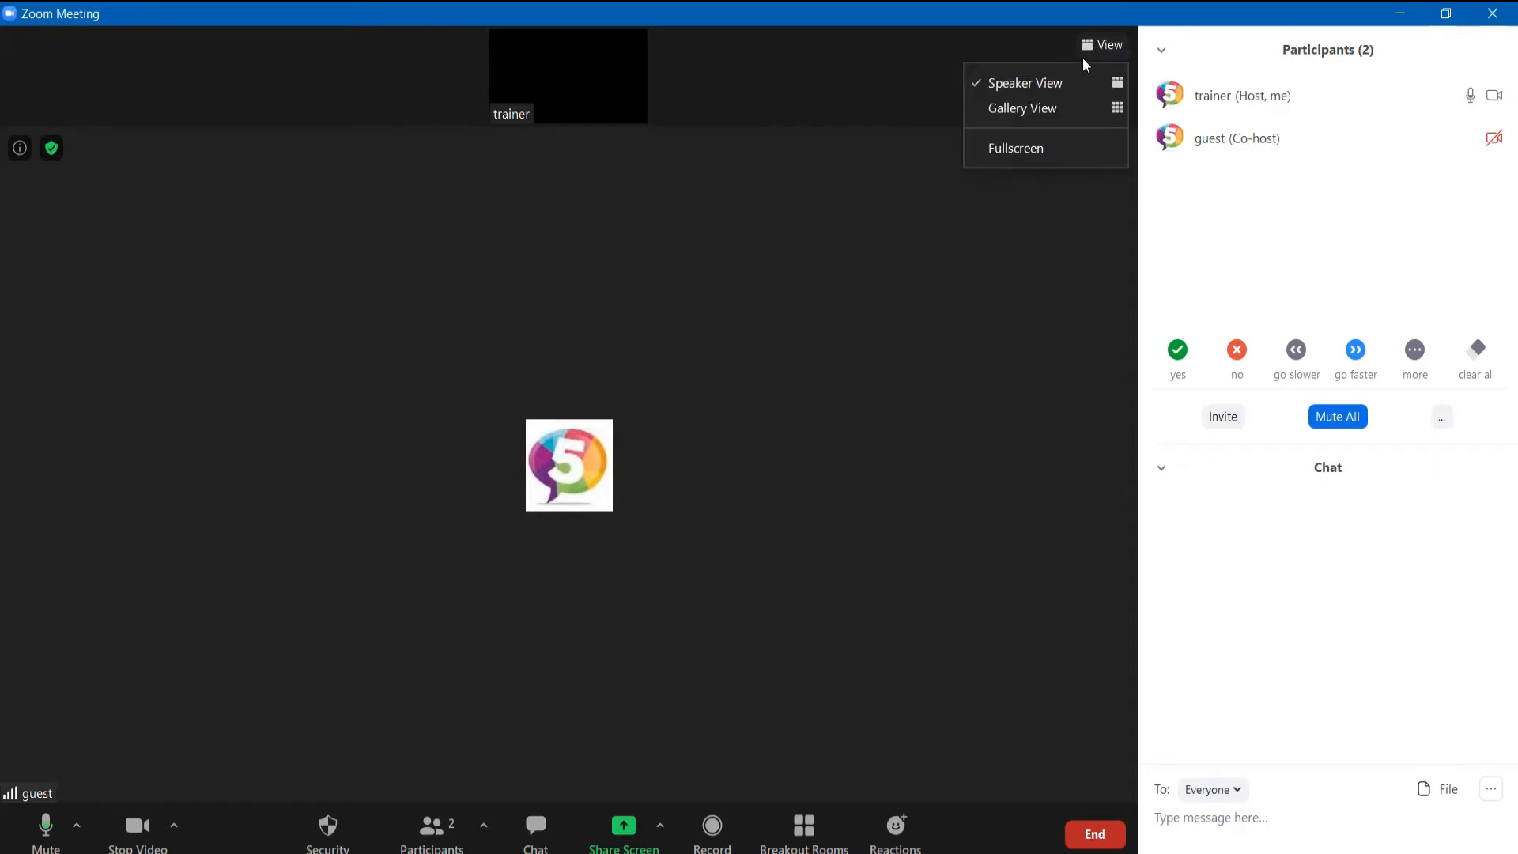
left_click(1051, 110)
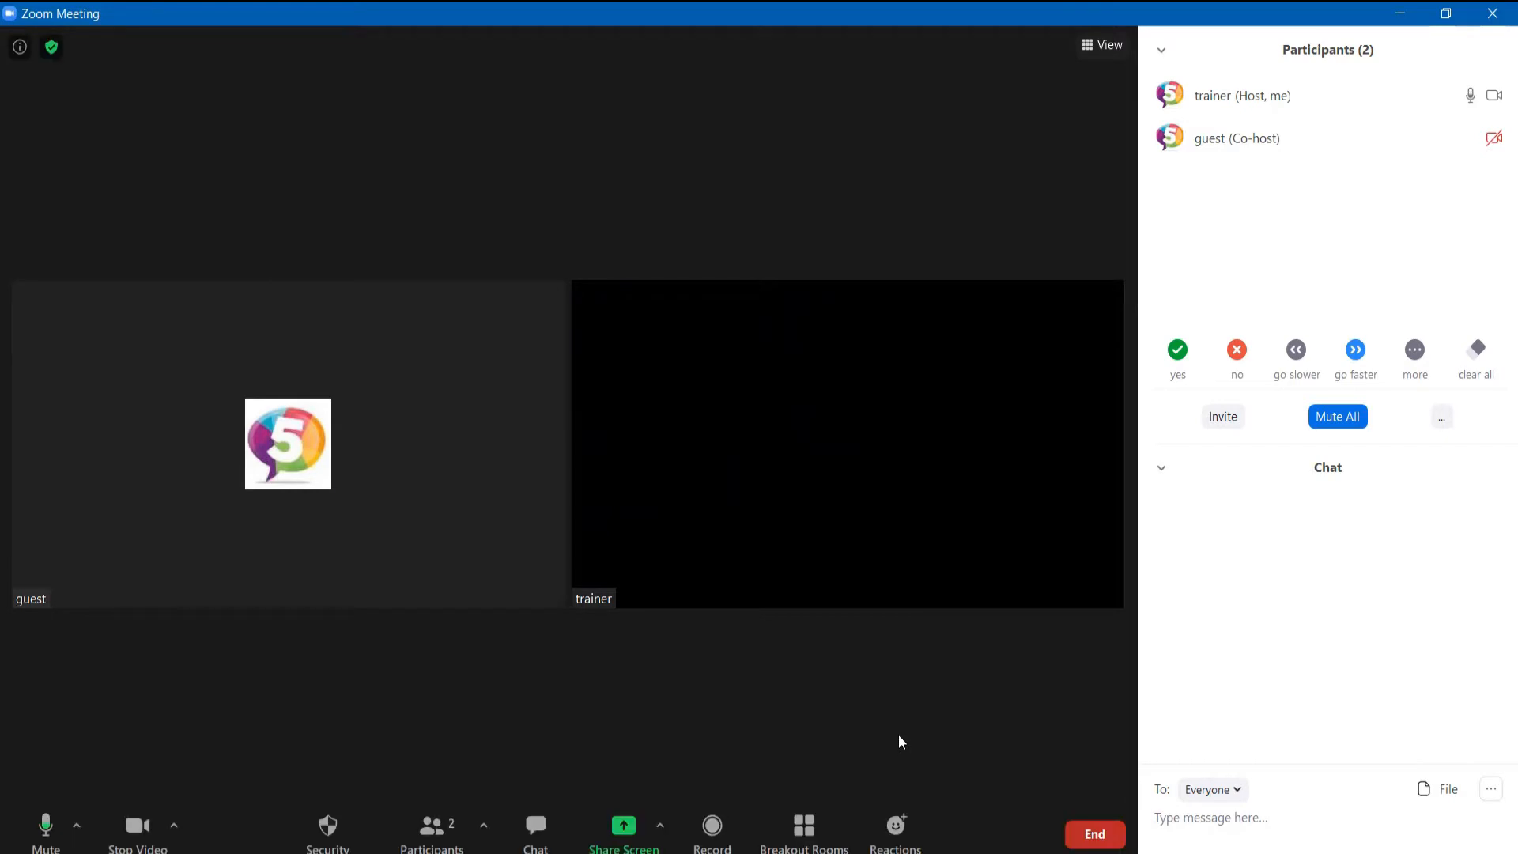
- Mute and unmute the trainer's microphone, and stop and restart the trainer's video
mouse_move(1120, 617)
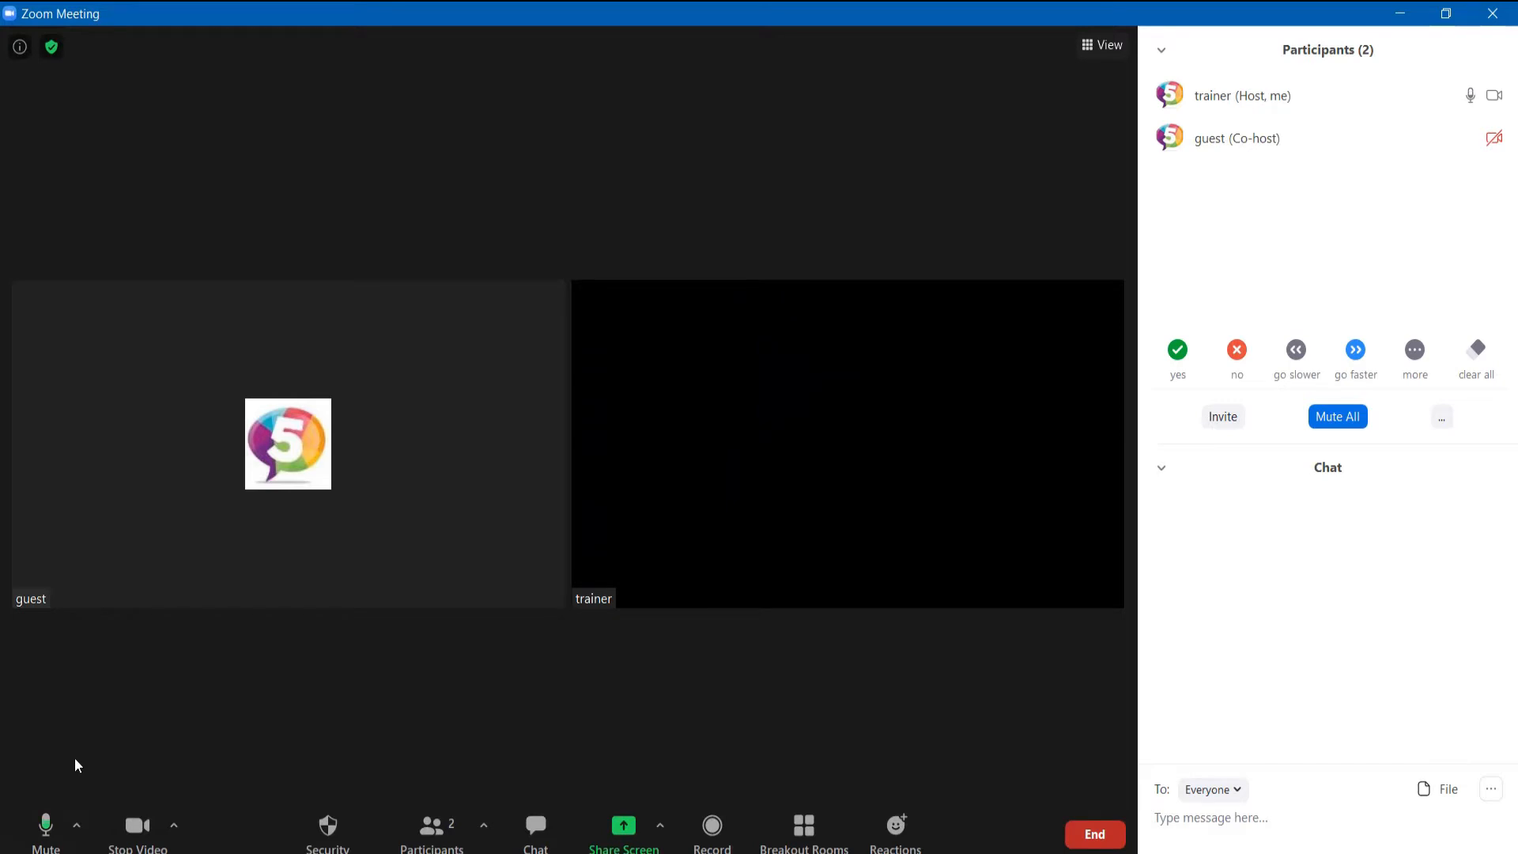
left_click(49, 836)
left_click(48, 831)
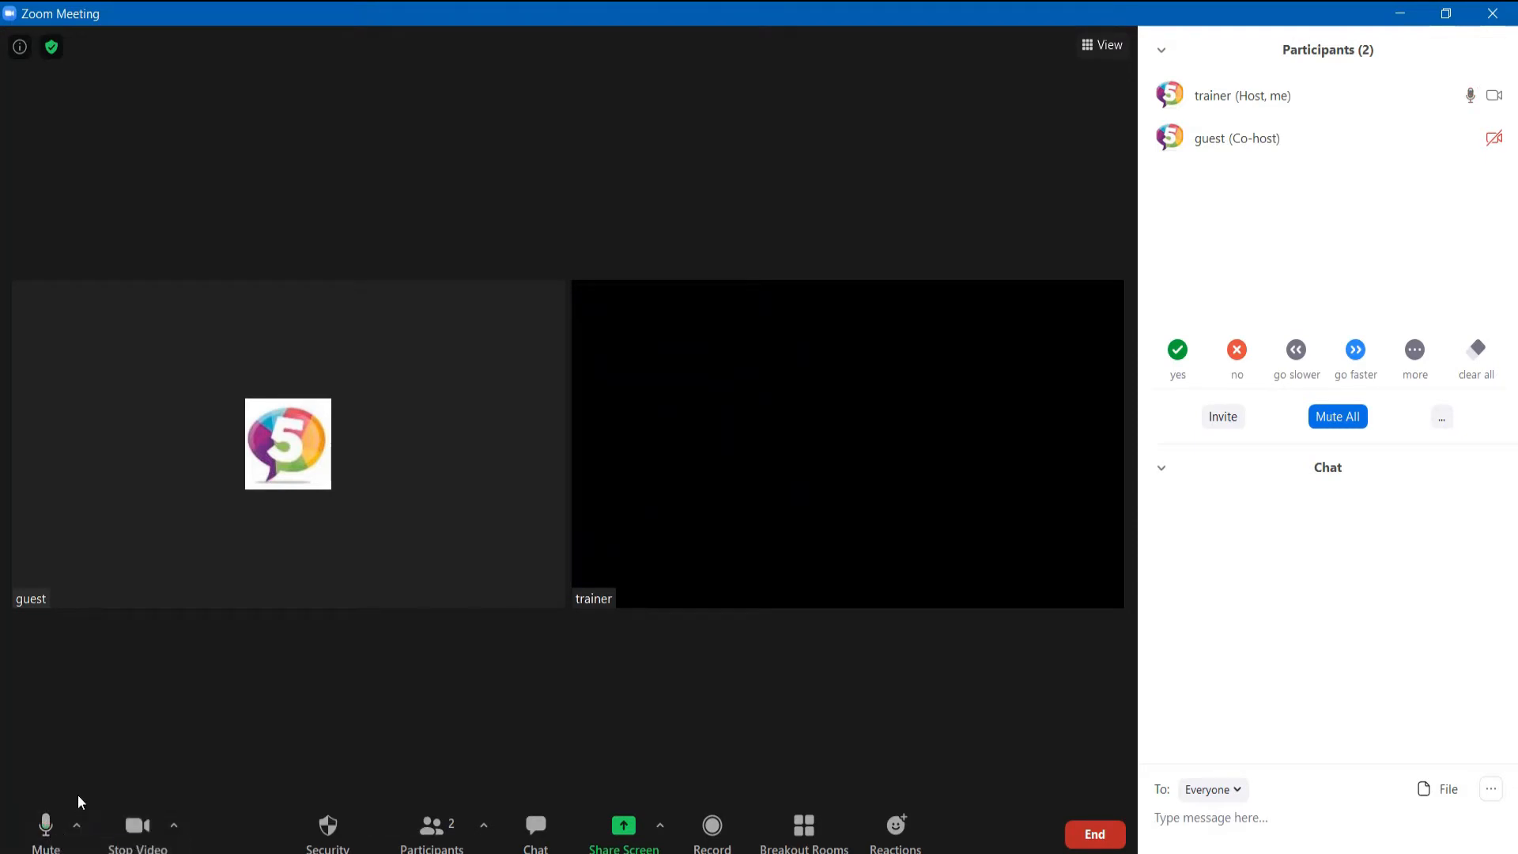
left_click(49, 830)
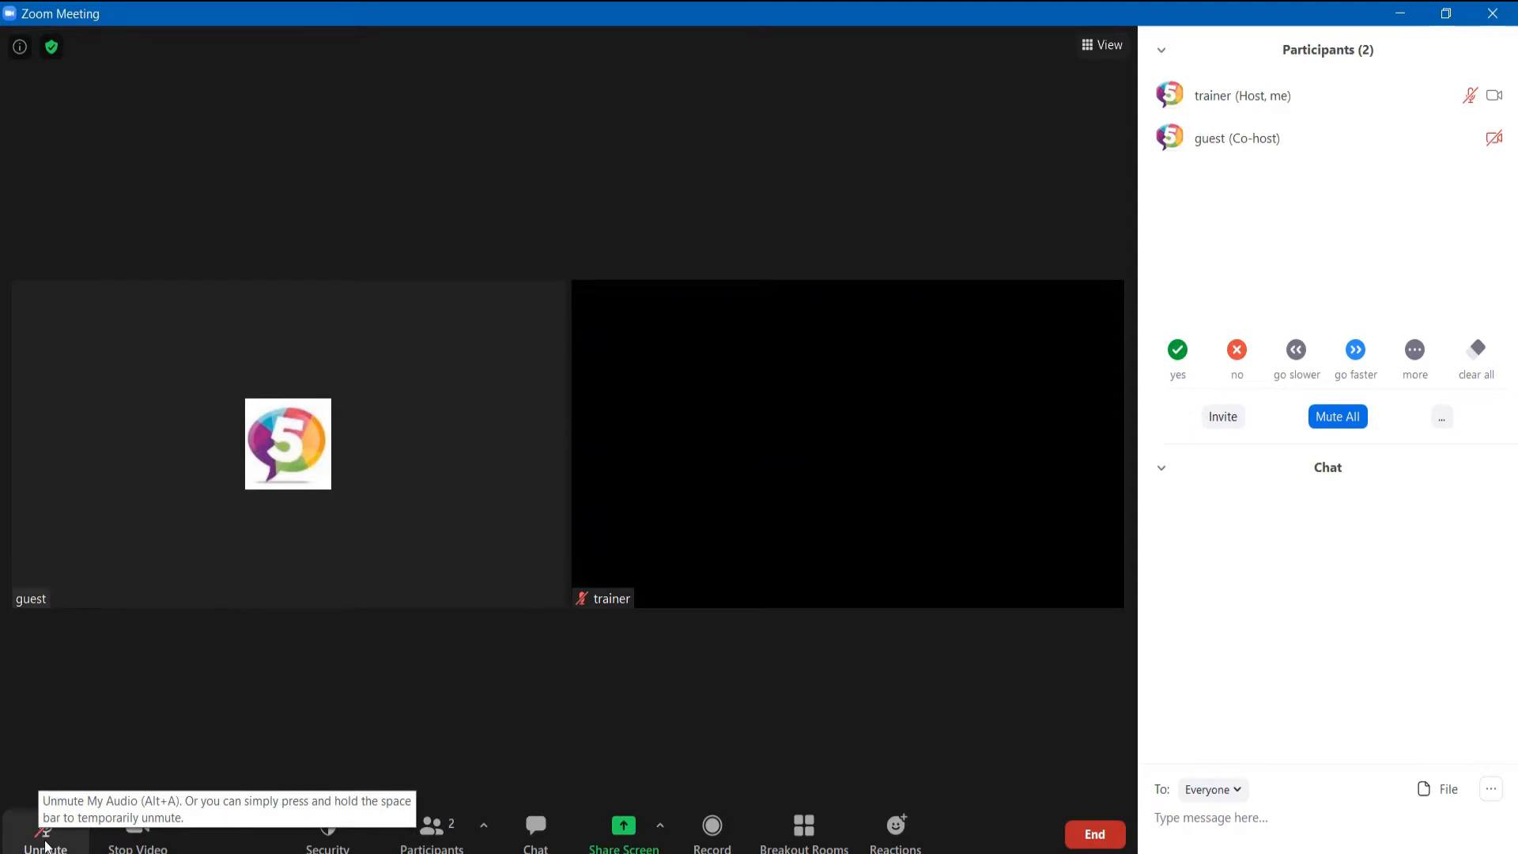
left_click(44, 841)
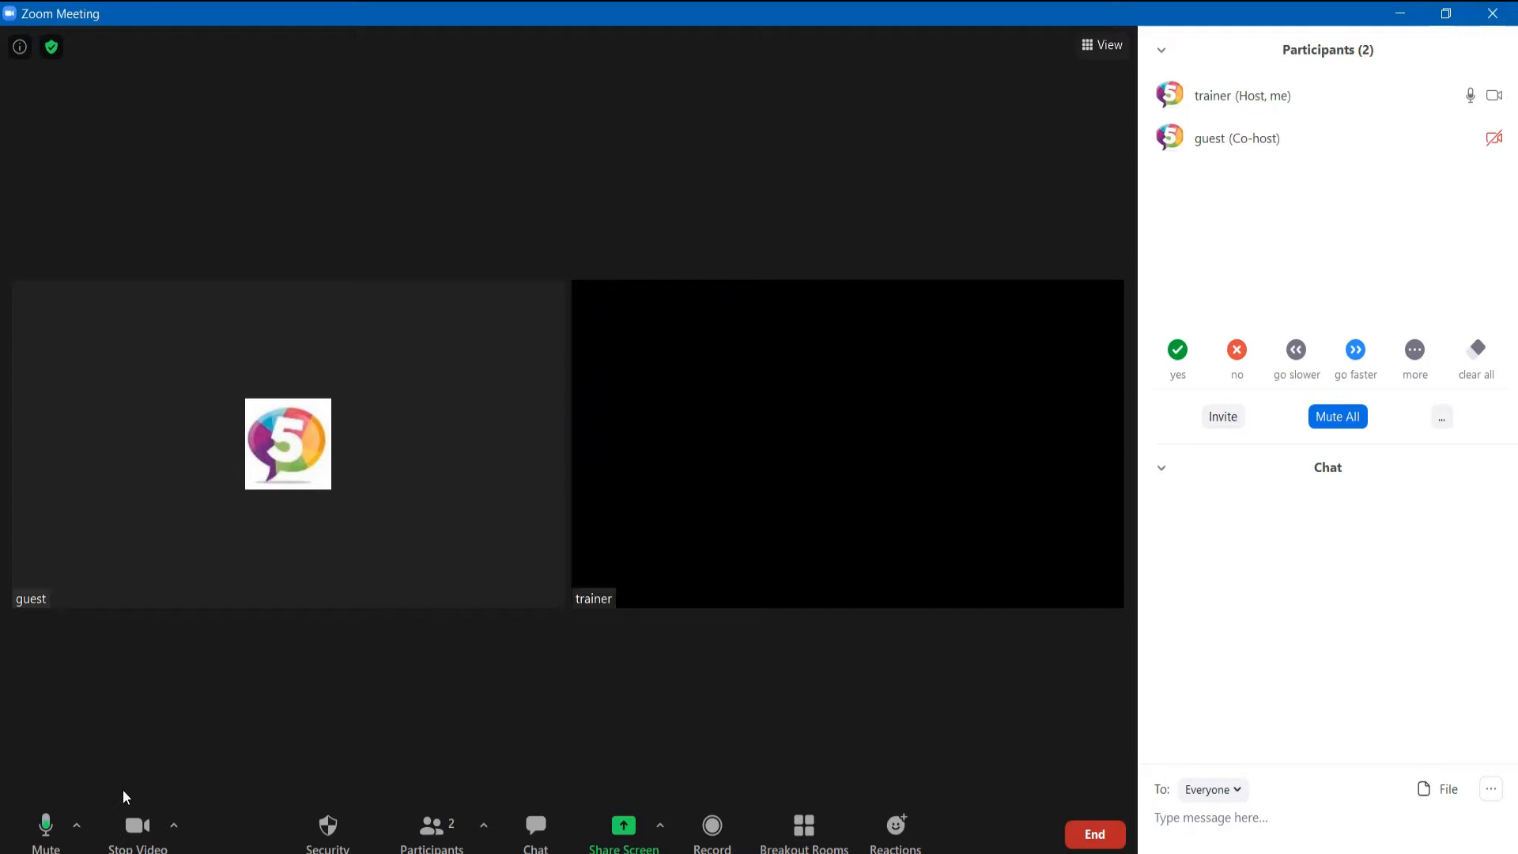
left_click(134, 830)
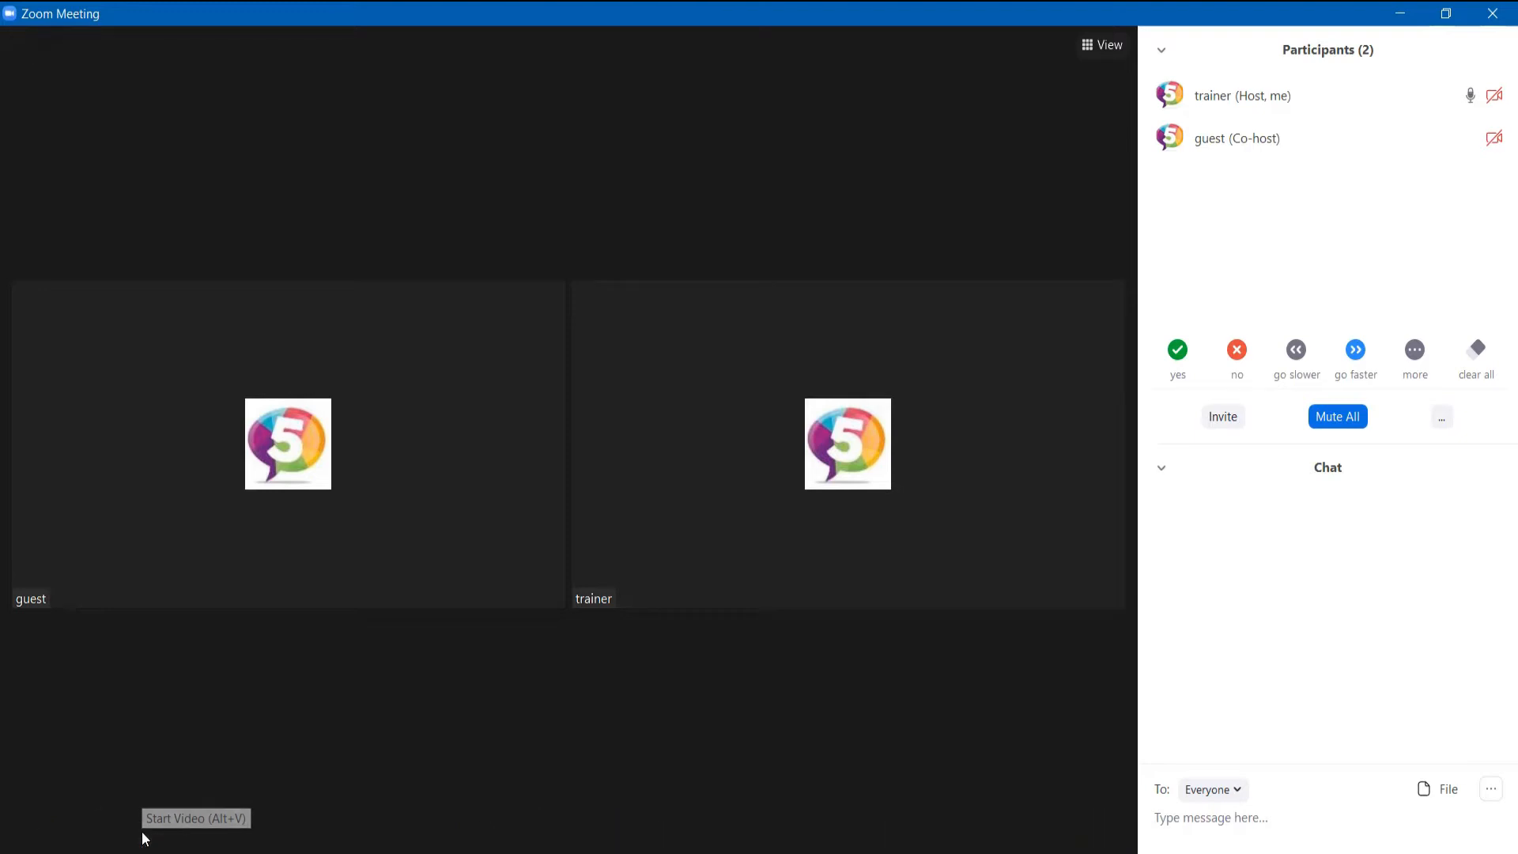
left_click(144, 826)
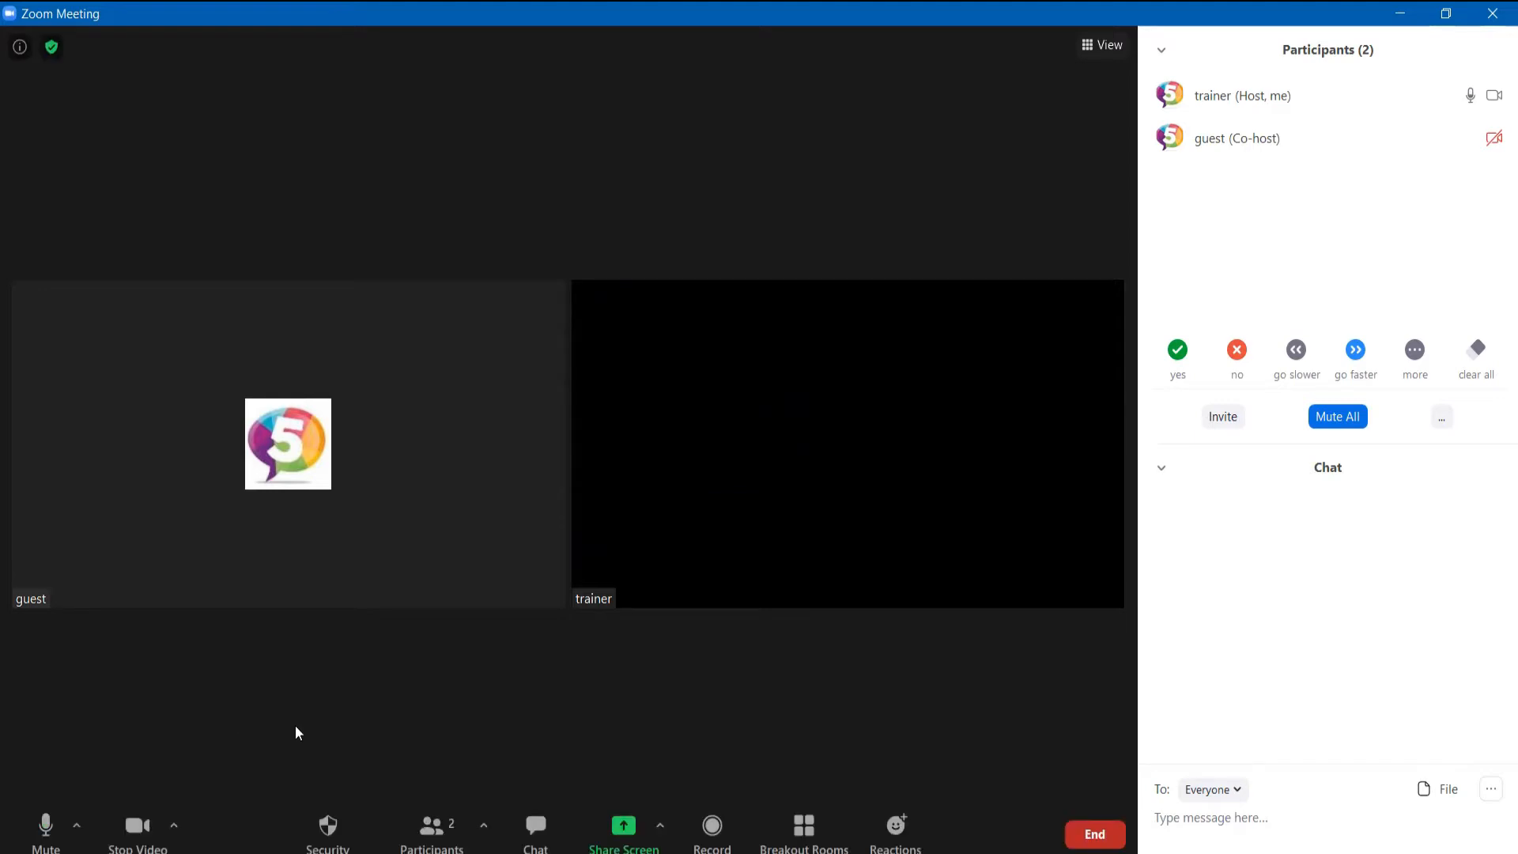
- Hide and reshow the participants list, and look at the management options for the guest
left_click(428, 830)
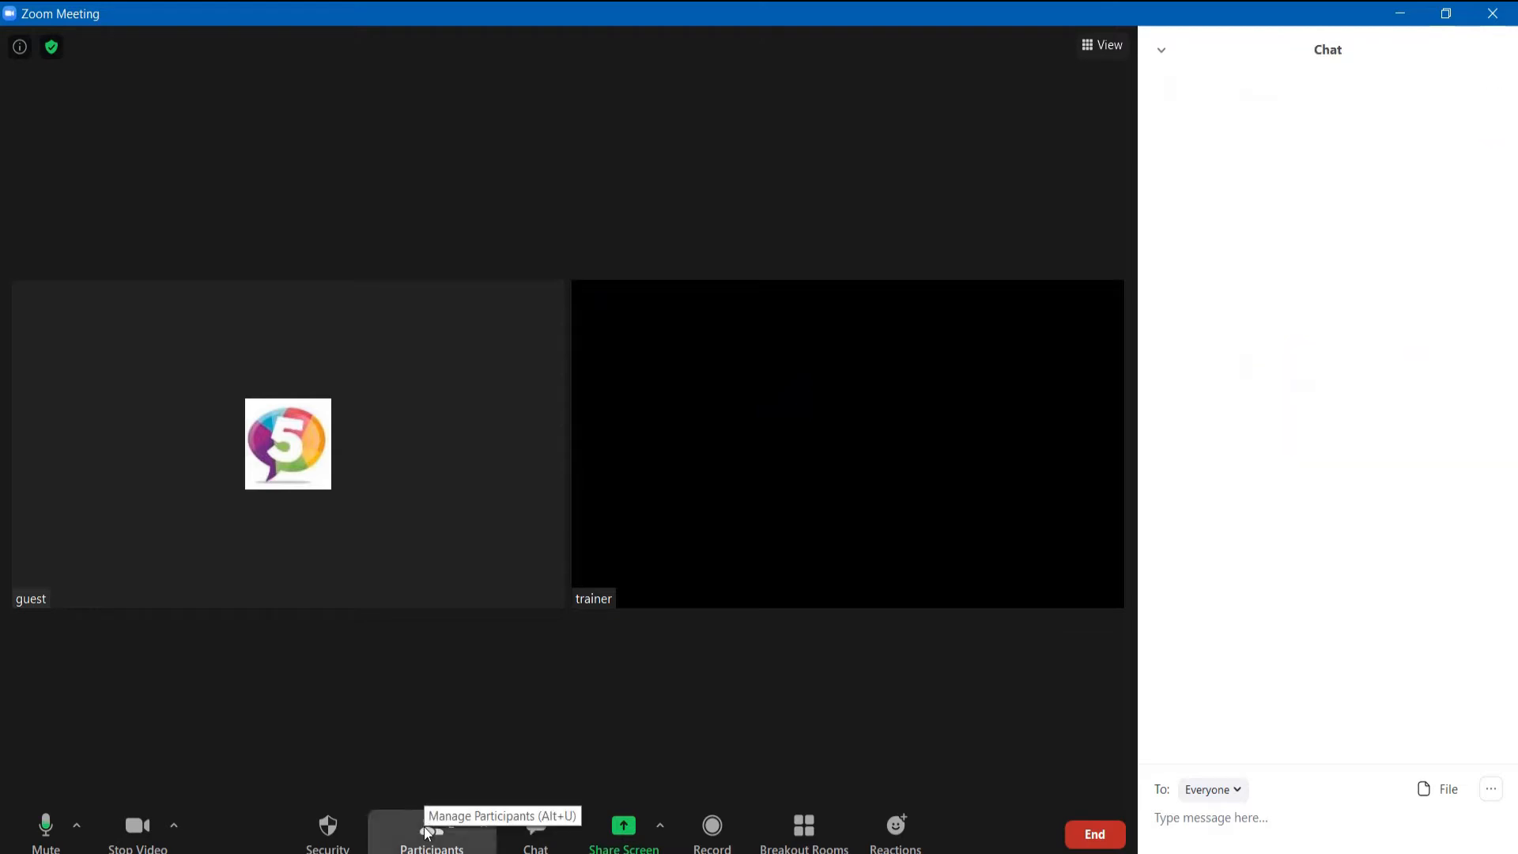
left_click(429, 832)
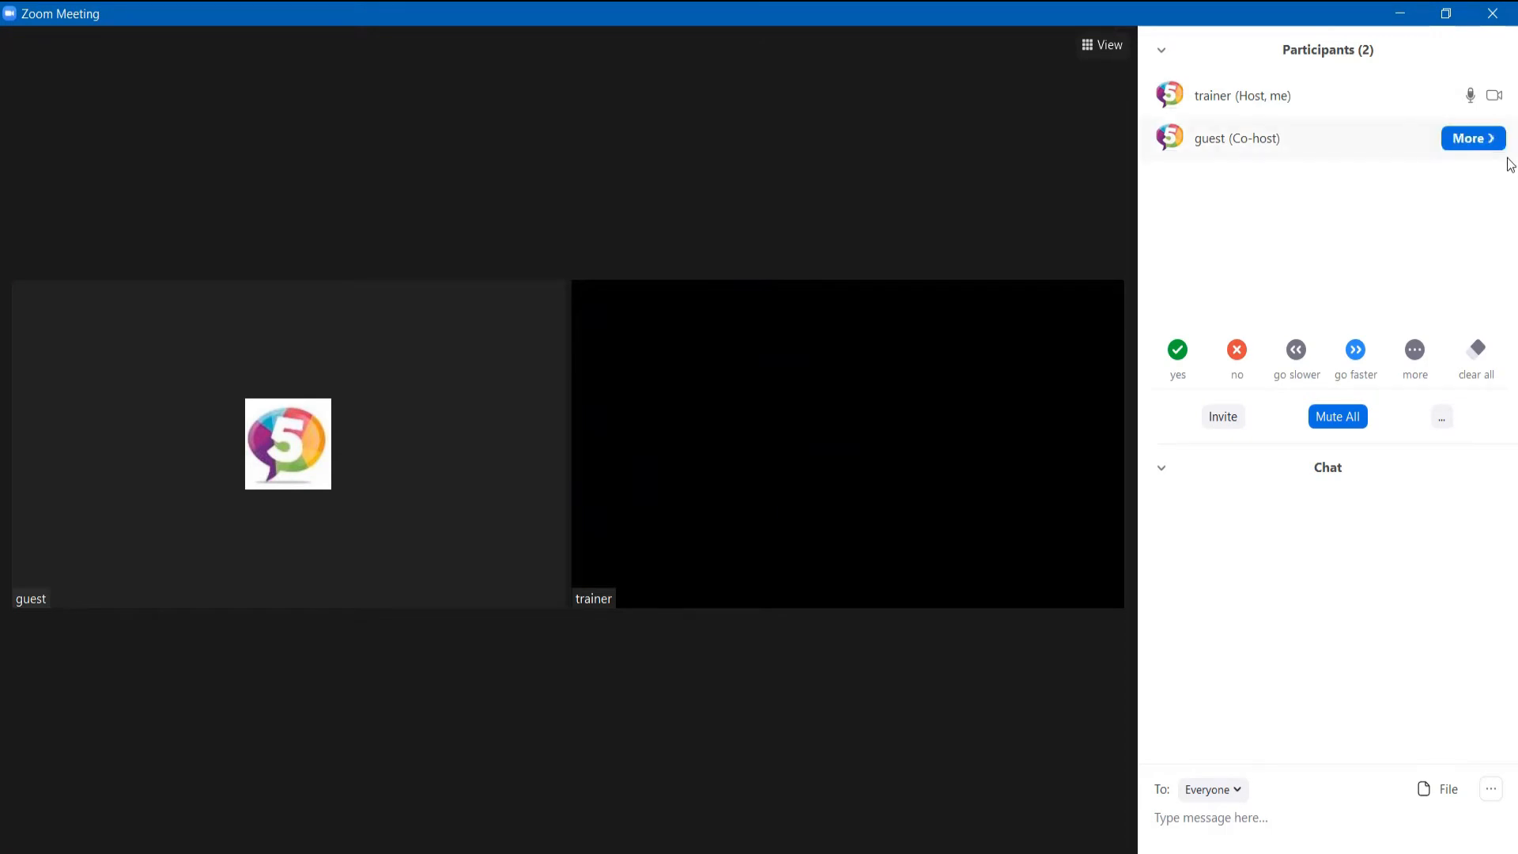
left_click(1491, 147)
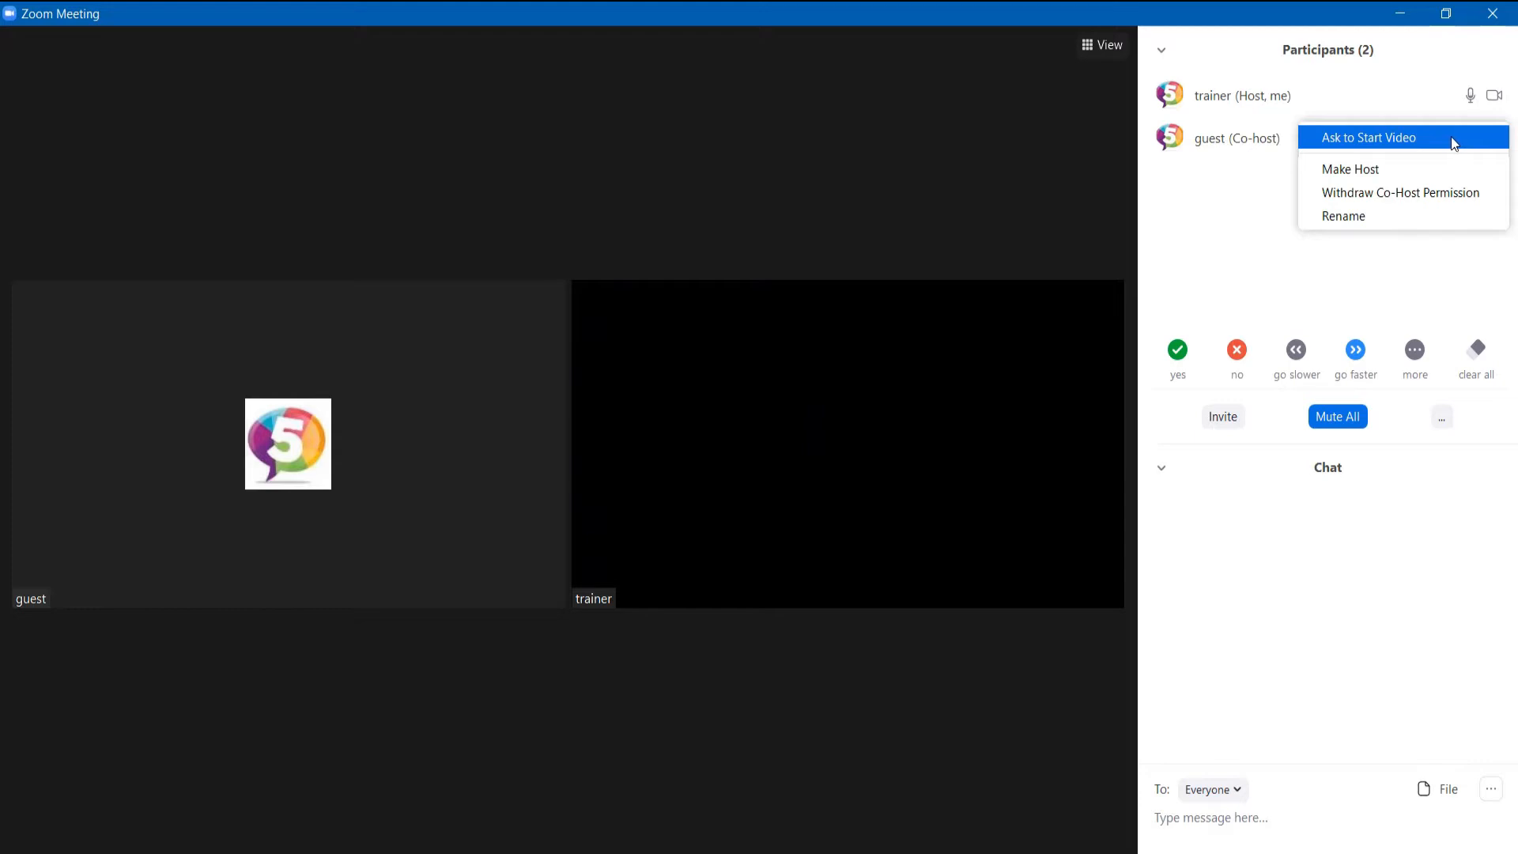
left_click(1263, 182)
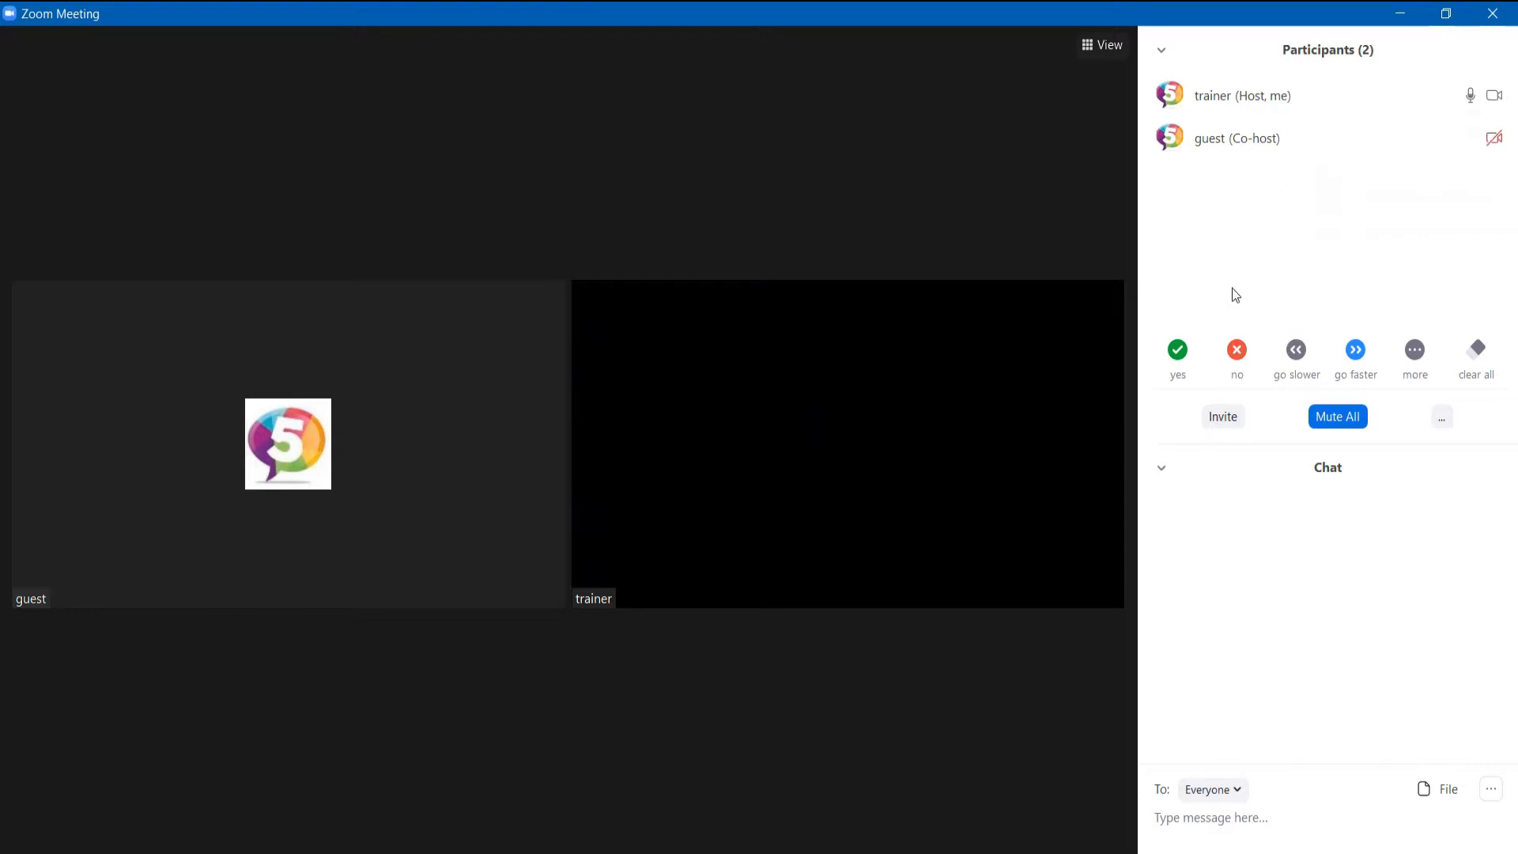
- Try the nonverbal feedback options no and yes, and look at the additional feedback icons
left_click(1178, 350)
left_click(1236, 351)
left_click(1181, 360)
left_click(1414, 348)
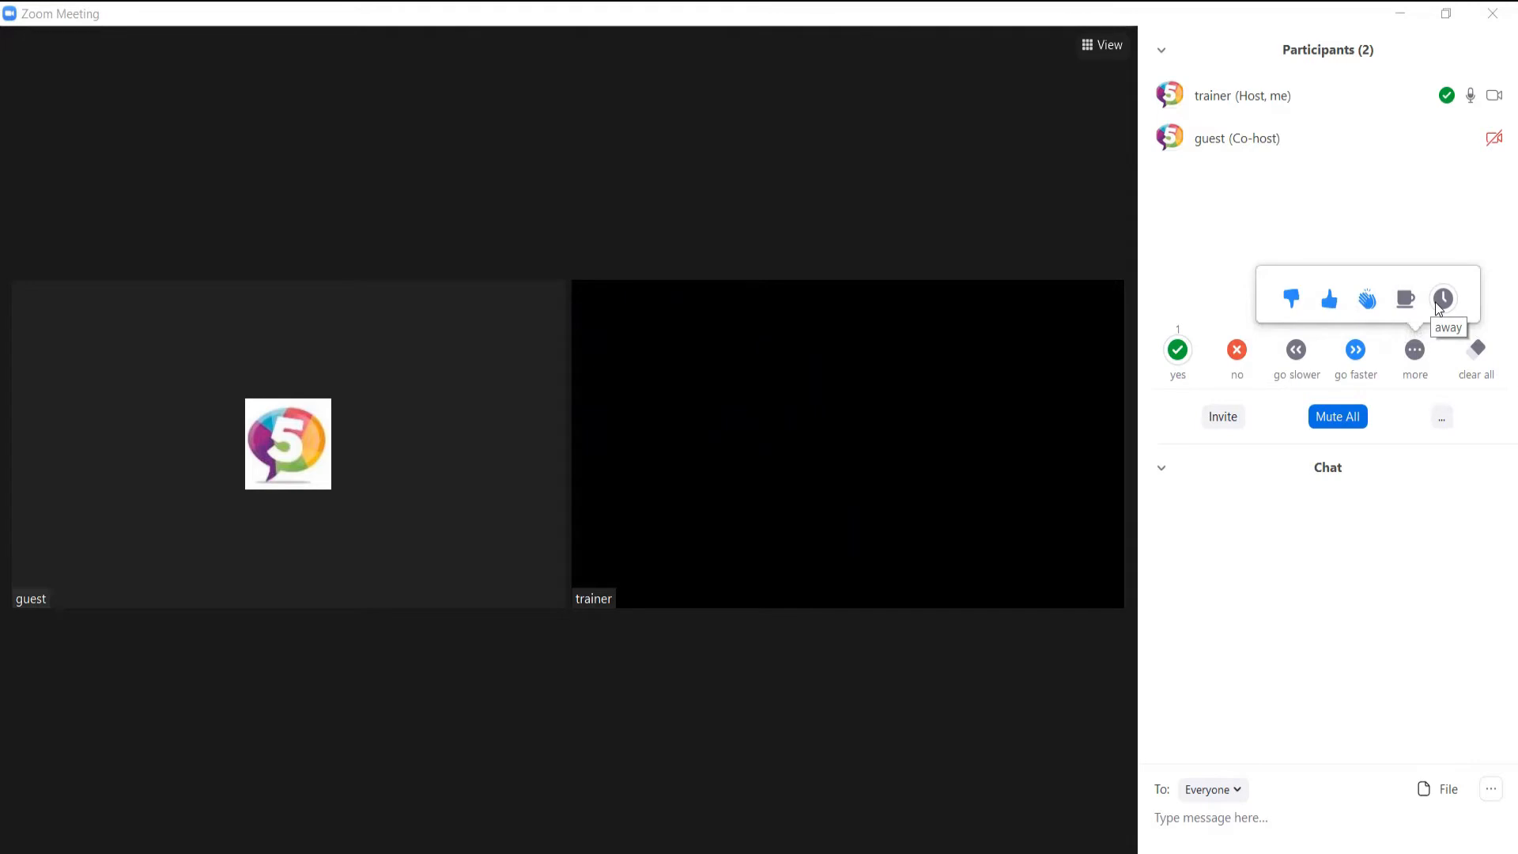
left_click(1429, 253)
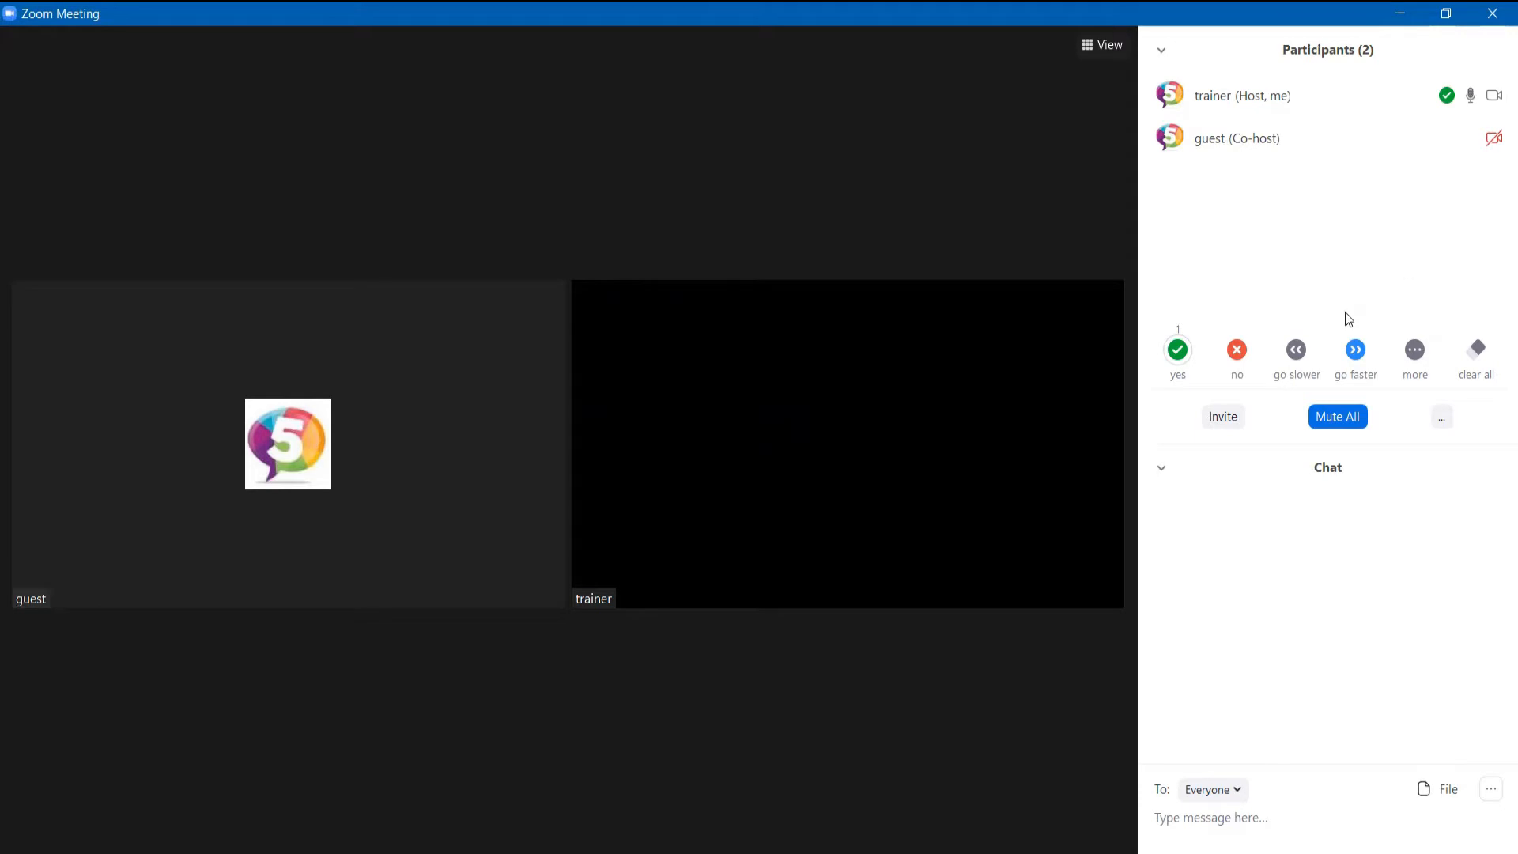
- View the Mute All options without applying them, and clear all participant feedback
left_click(1350, 424)
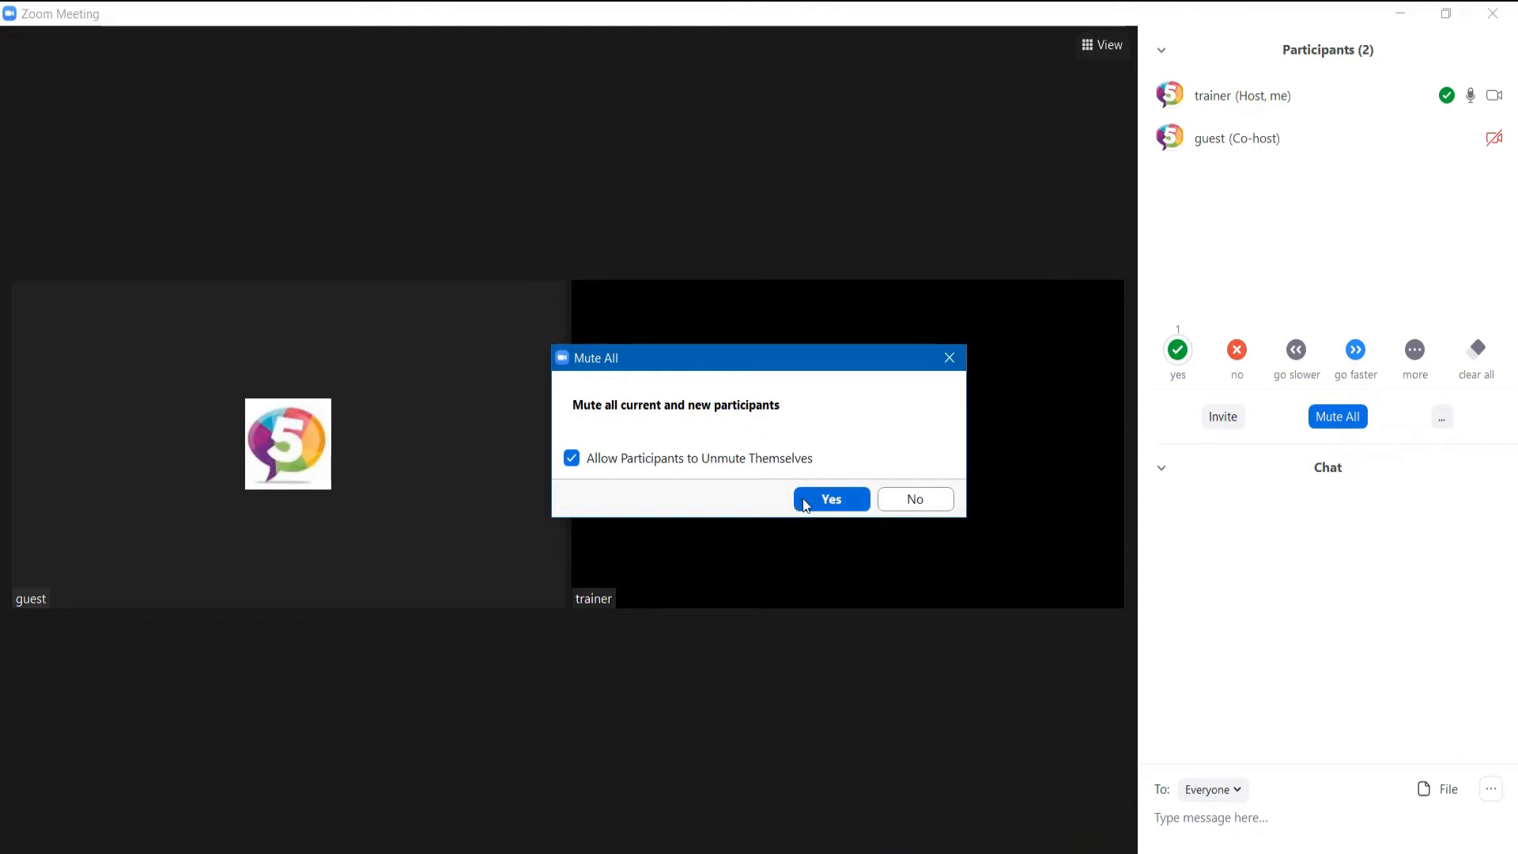
left_click(950, 359)
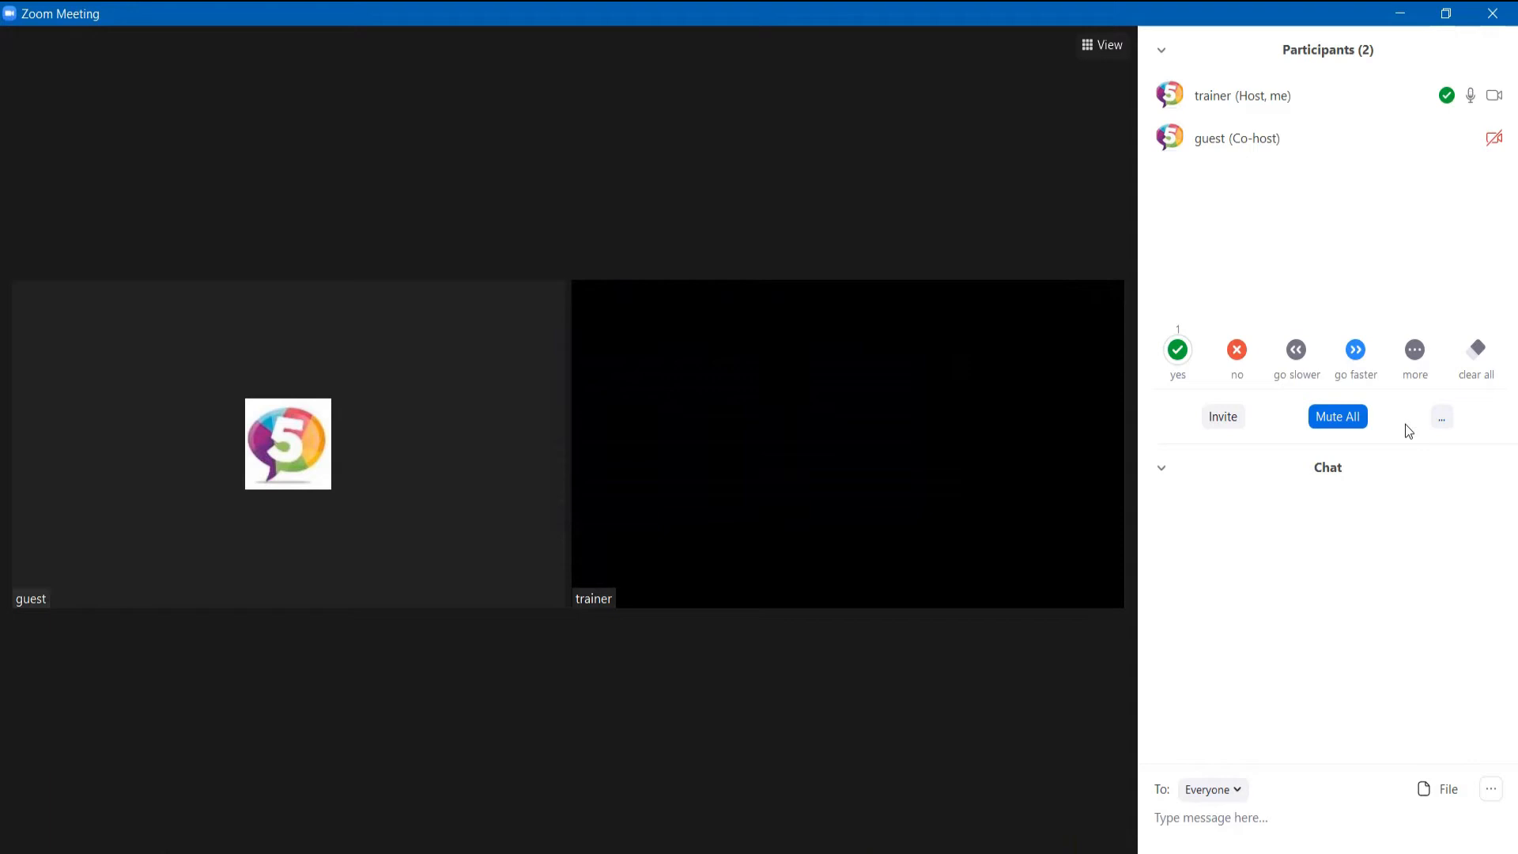
left_click(1439, 418)
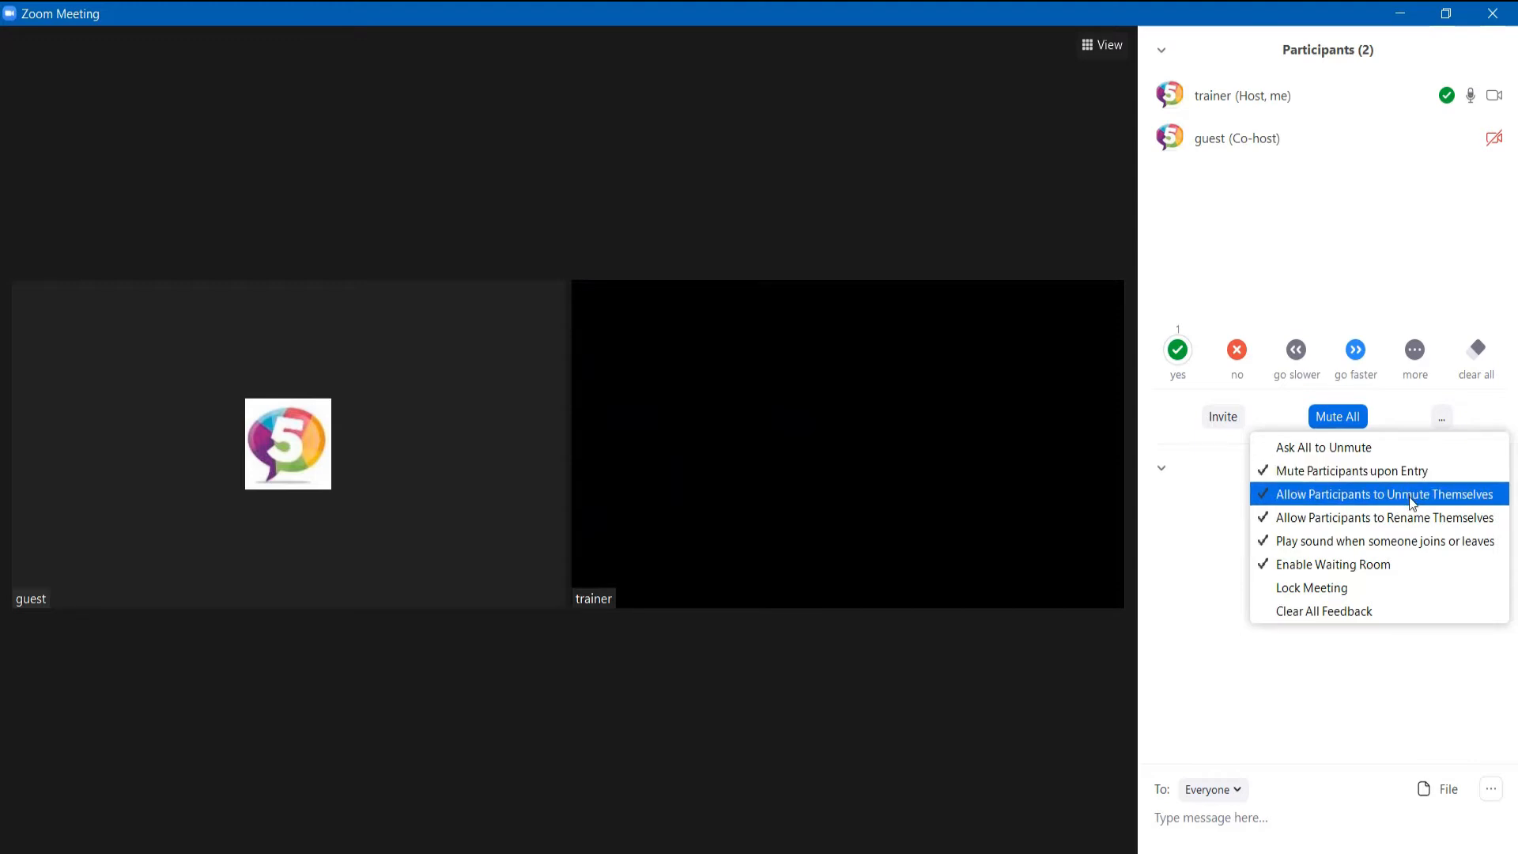
left_click(1365, 610)
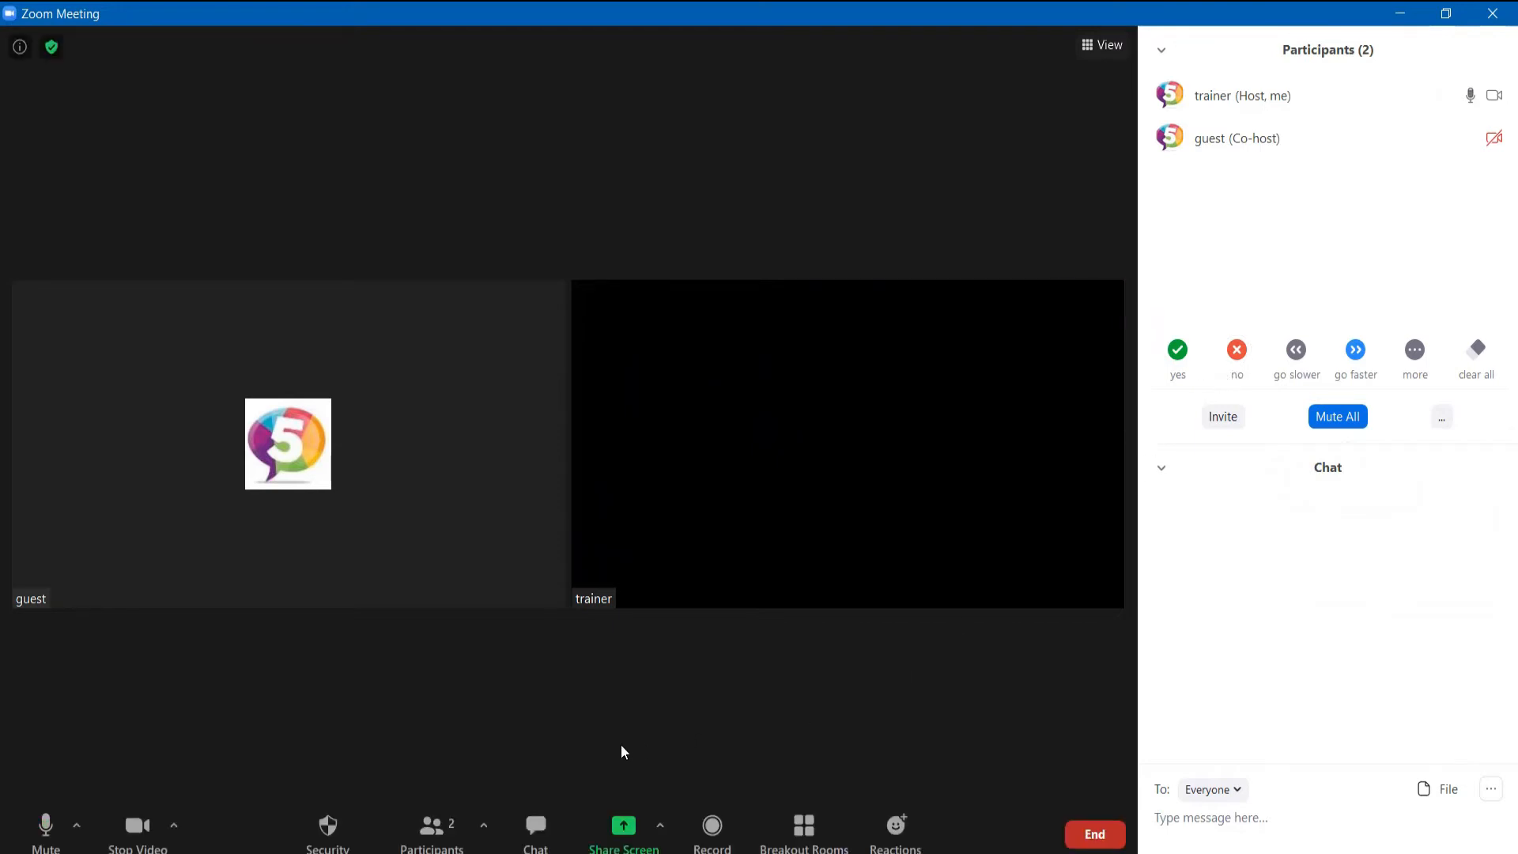
- Hide and reshow the meeting chat, and look at the available message recipients
left_click(536, 827)
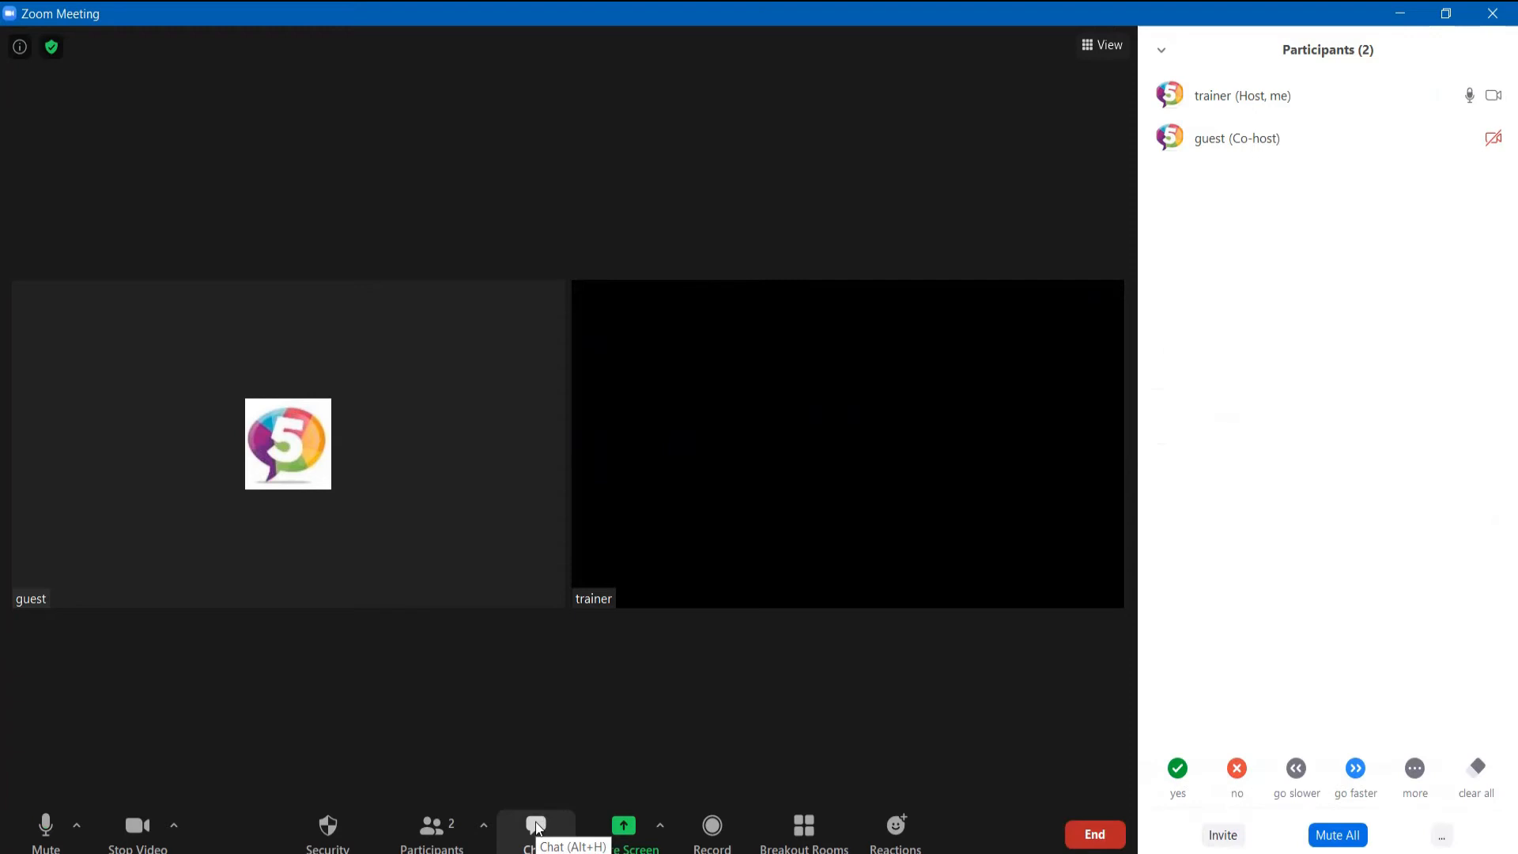
left_click(536, 826)
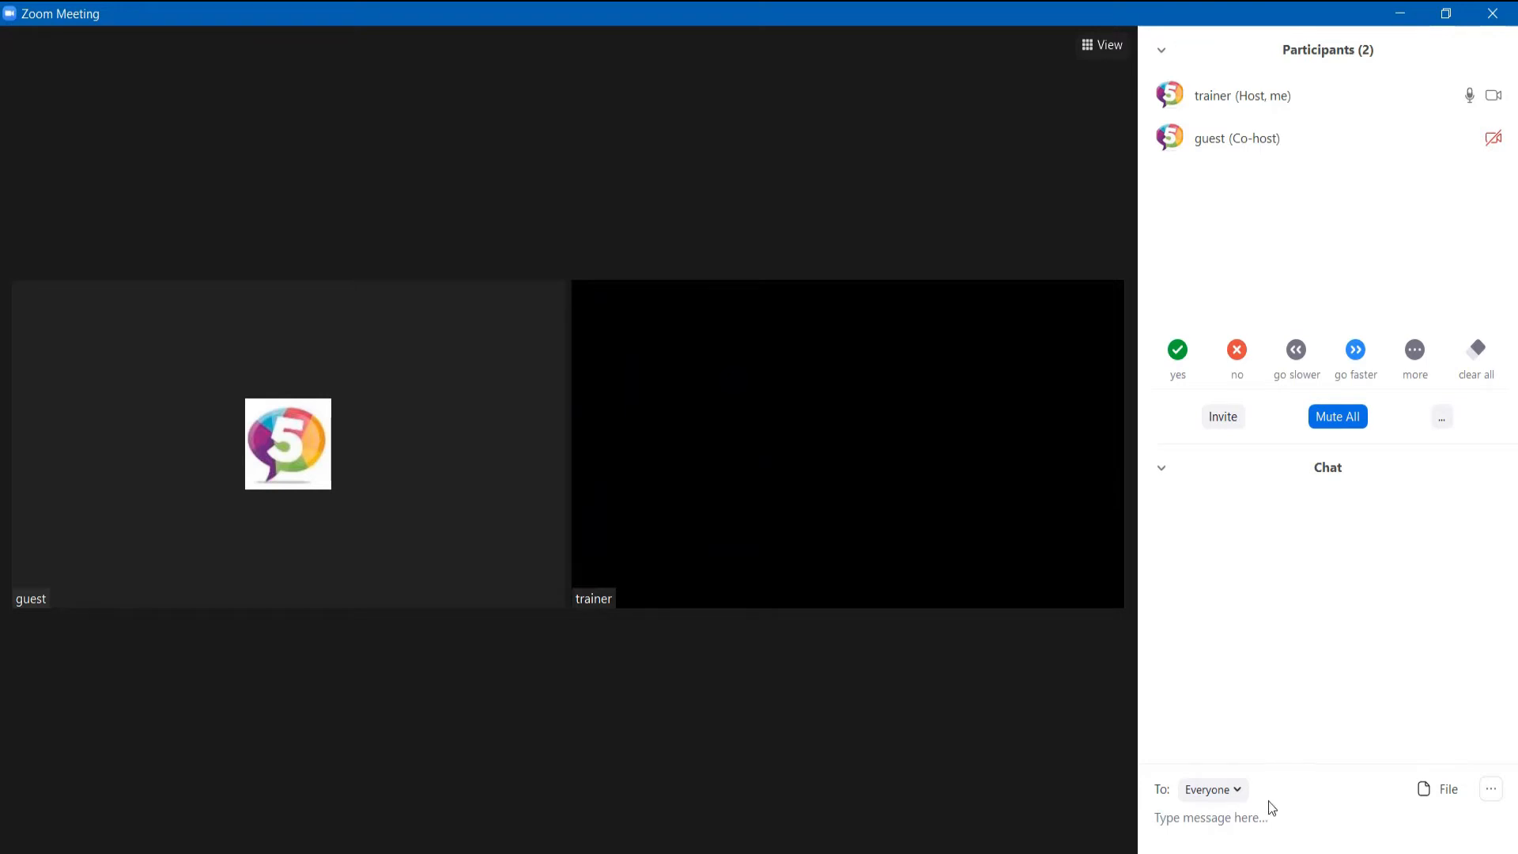
left_click(1237, 789)
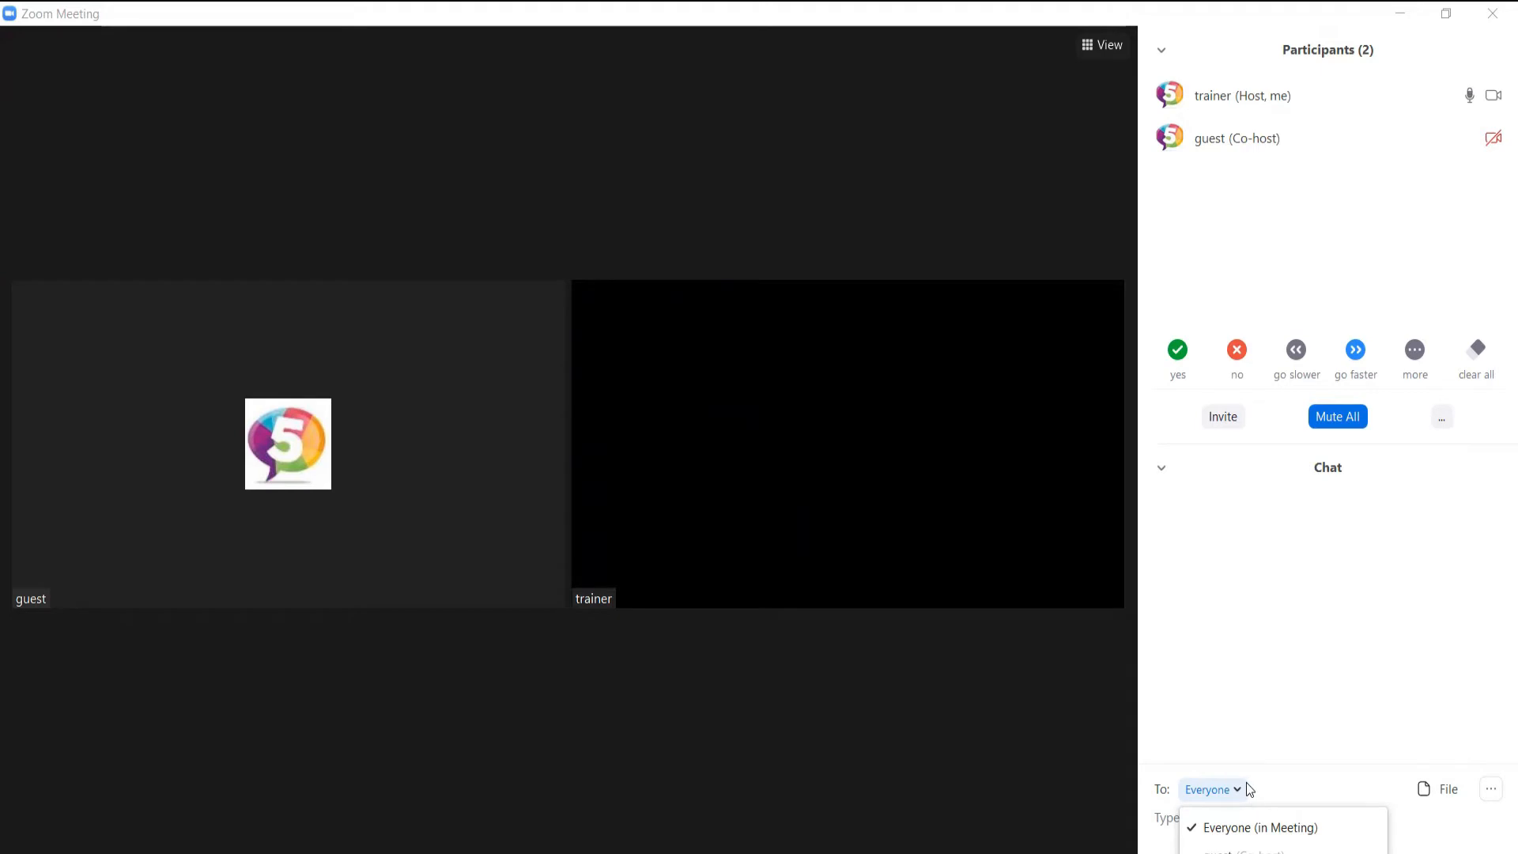
left_click(1257, 749)
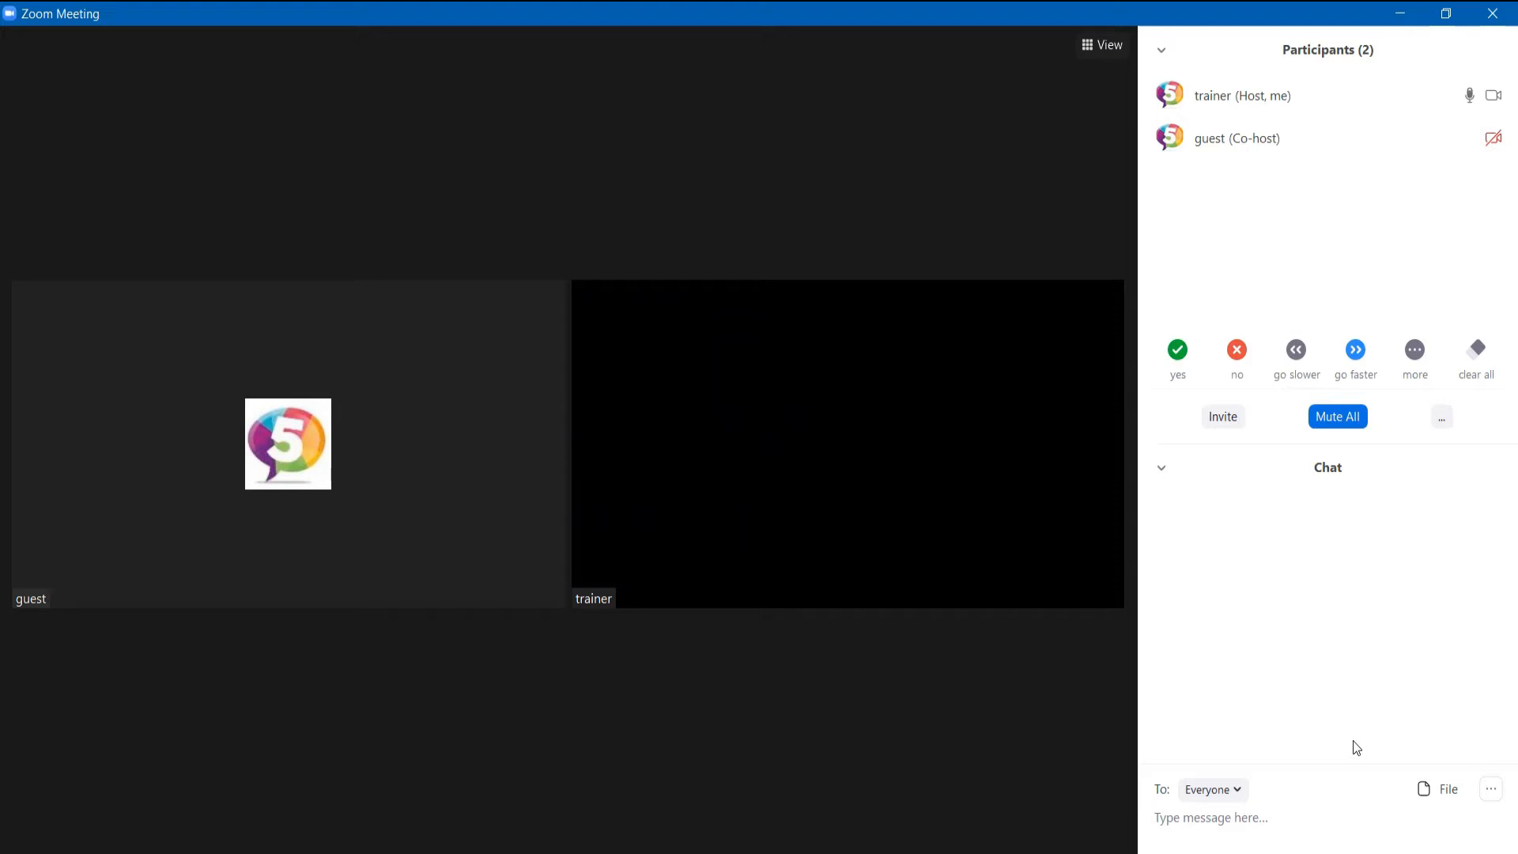
- Share the Module 1 Workbook.pdf window with the meeting participants
mouse_move(1093, 747)
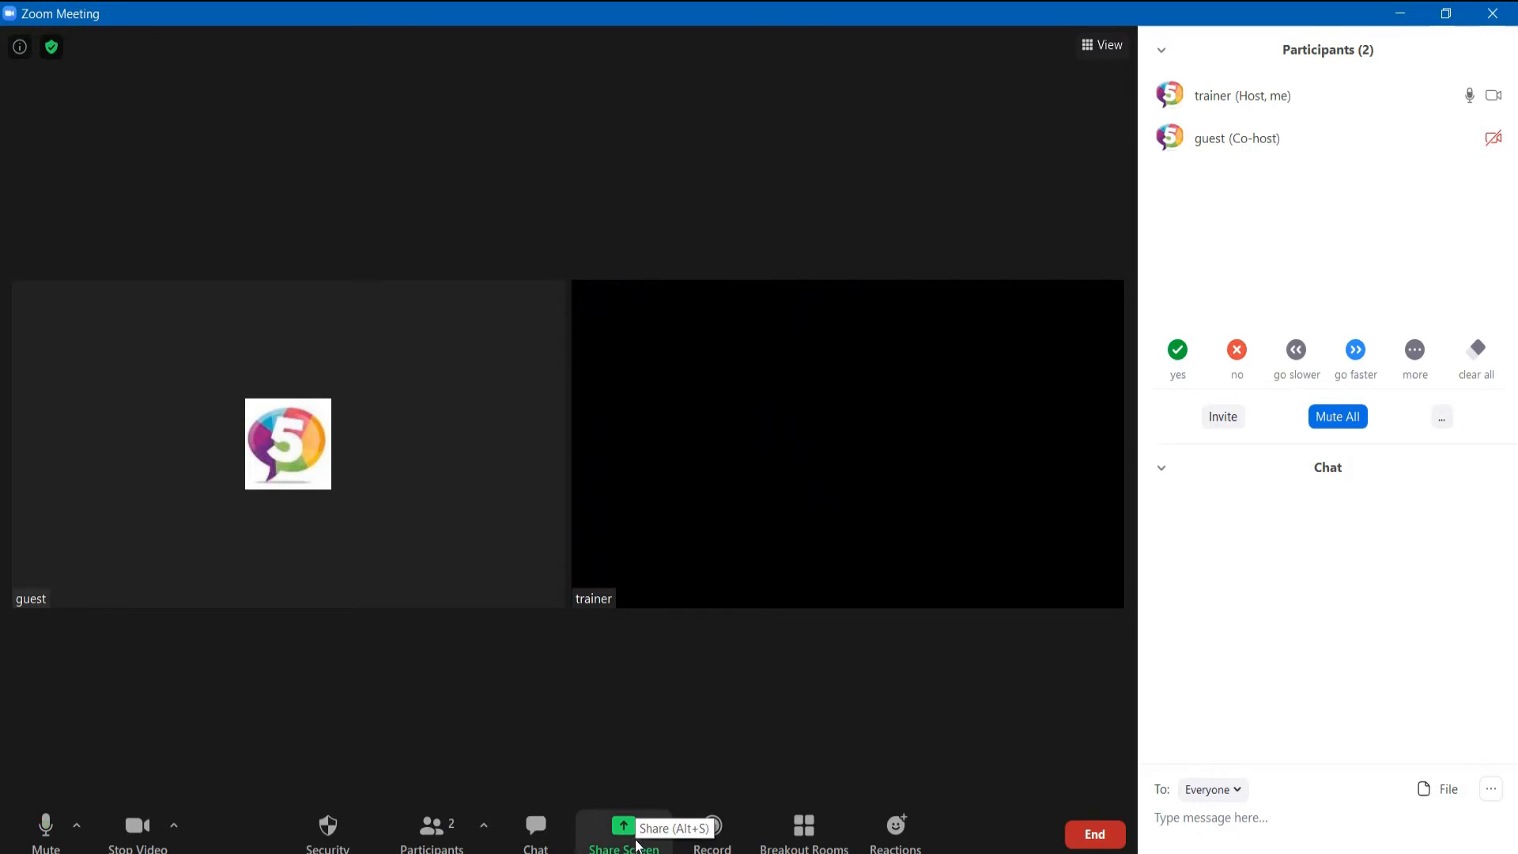
left_click(636, 844)
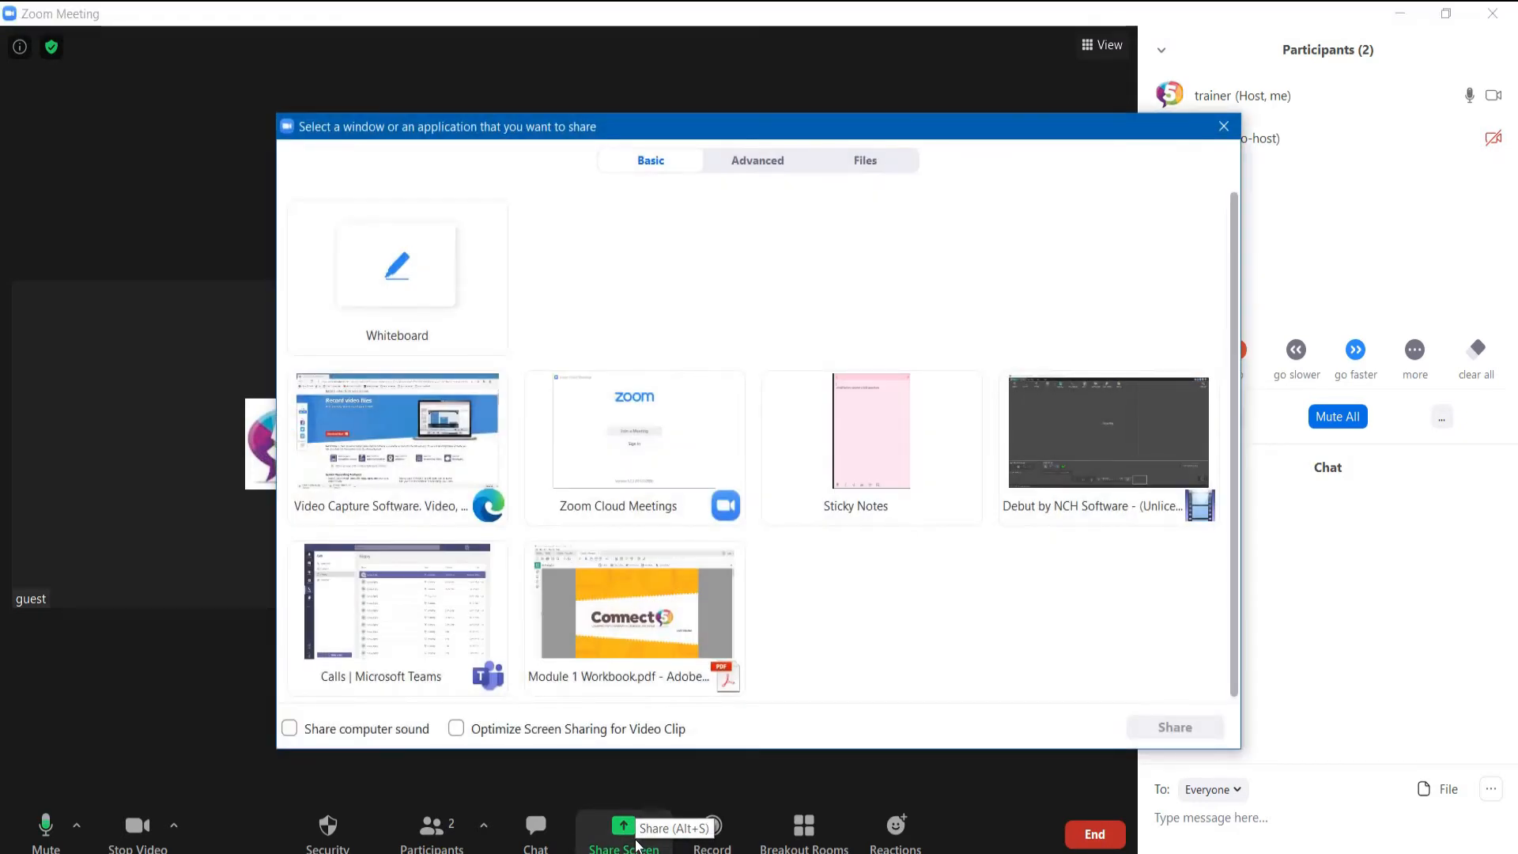
double_click(647, 639)
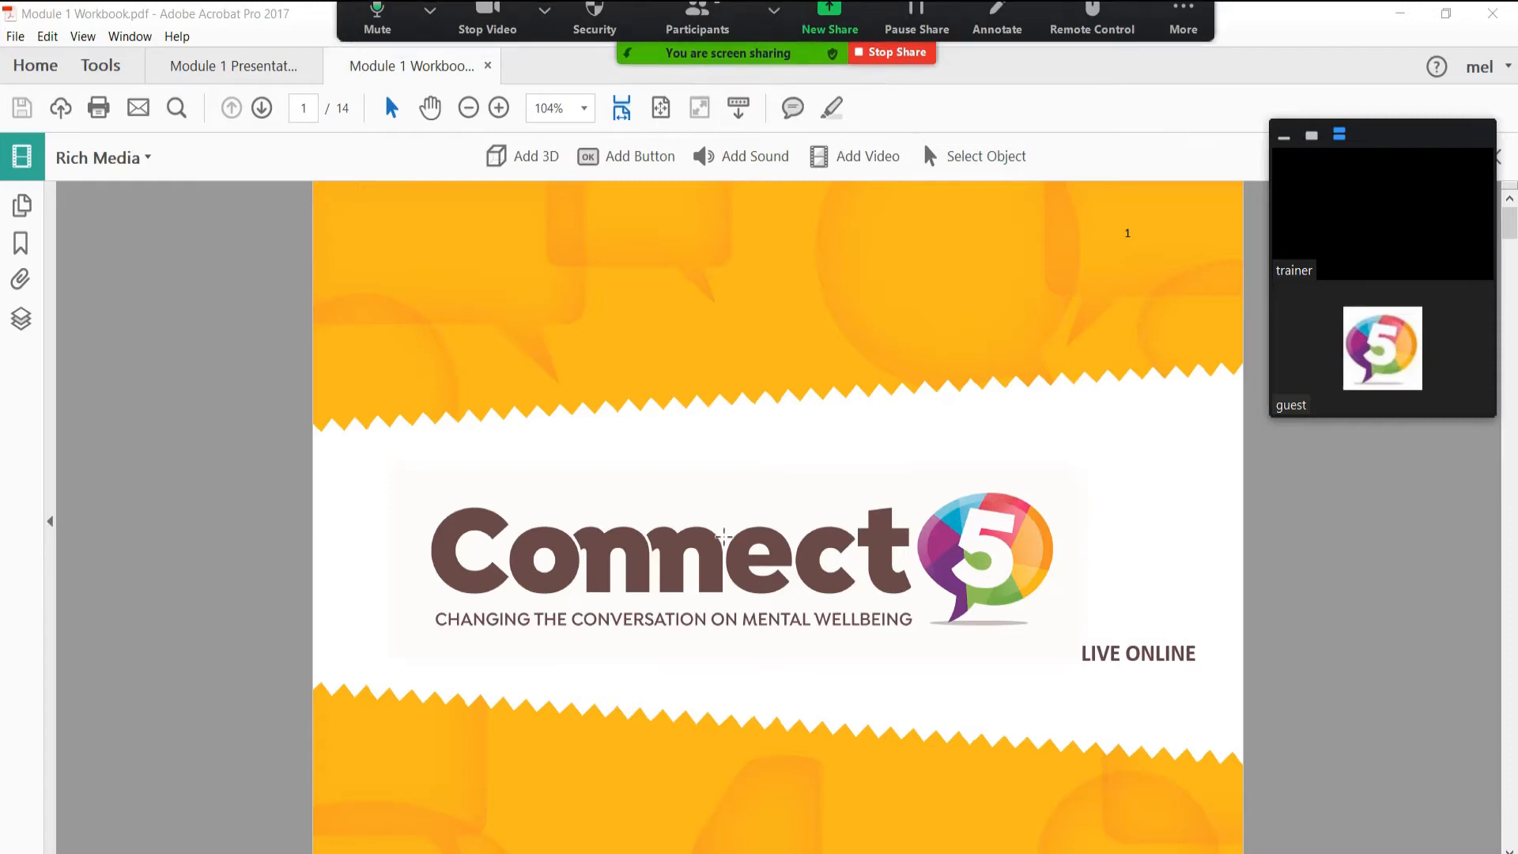
- Add the text annotation "carer, not seeing family as much" above the first paragraph about Rukshana on workbook page 4
scroll(723, 537, "down", 1)
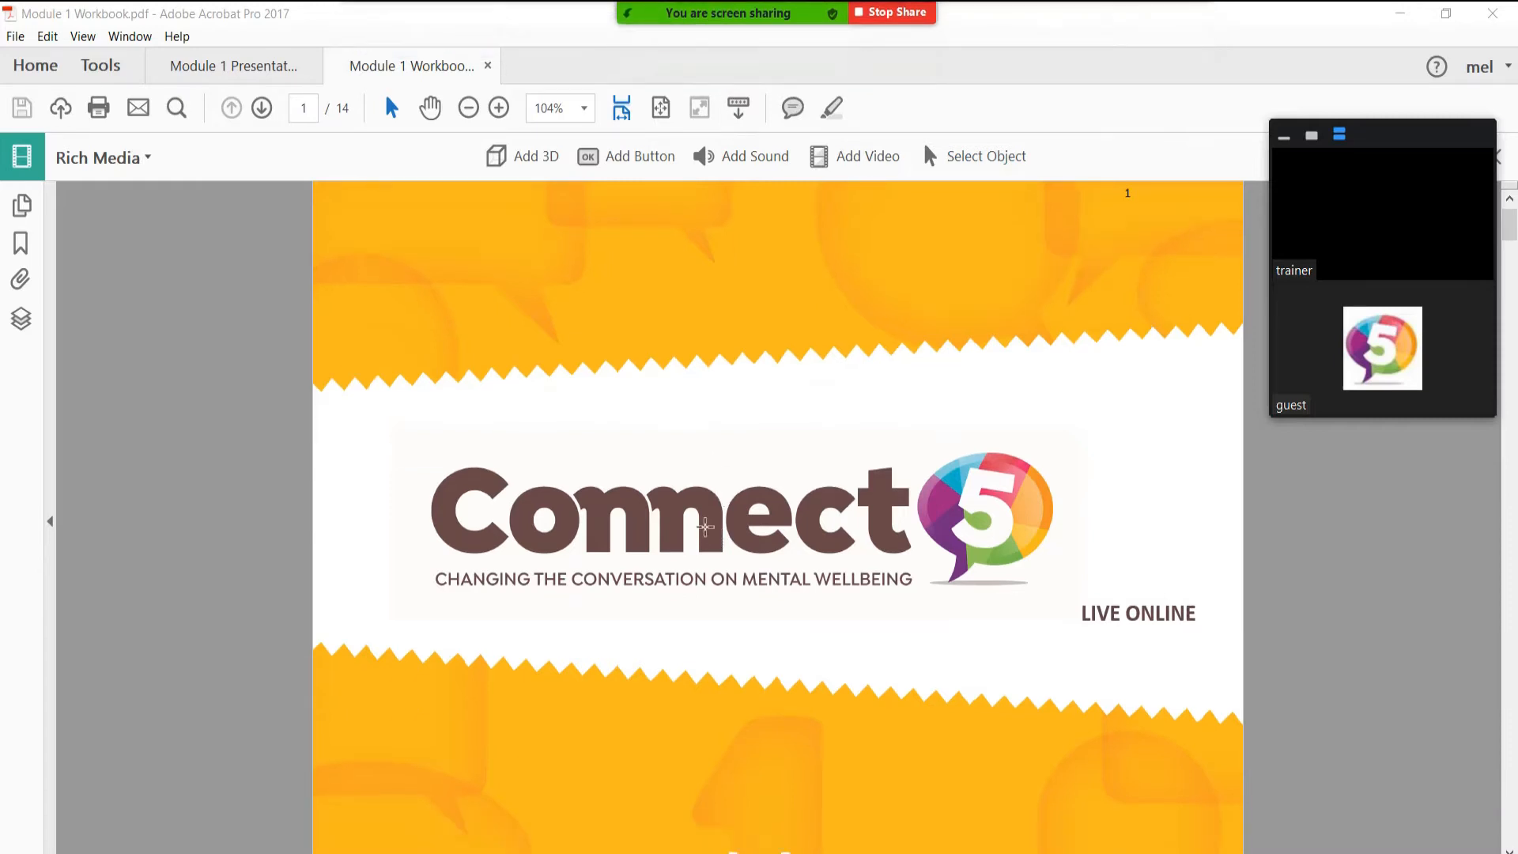
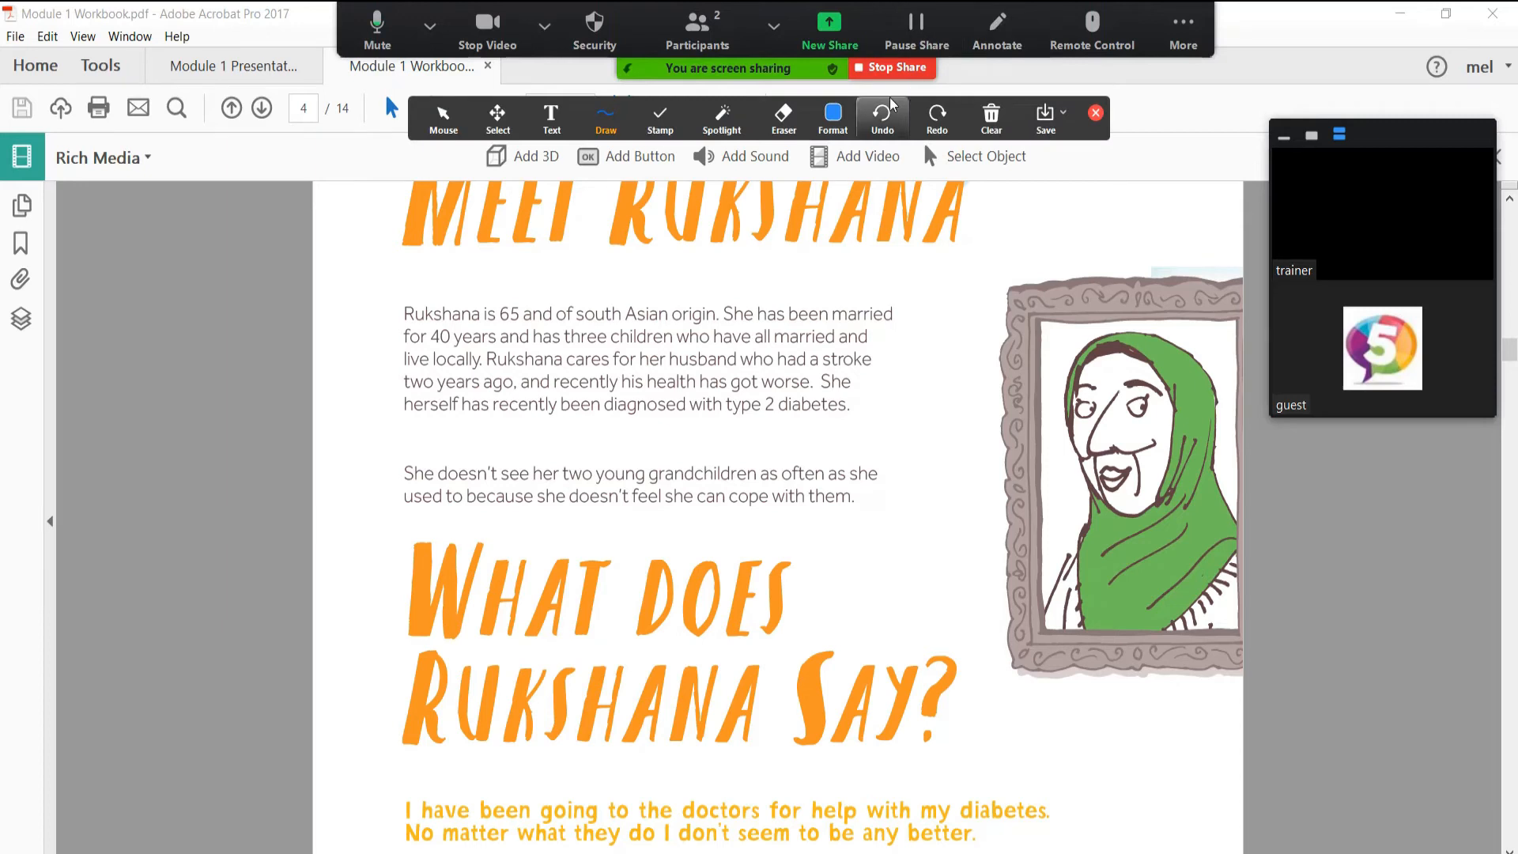
left_click(551, 126)
left_click(447, 282)
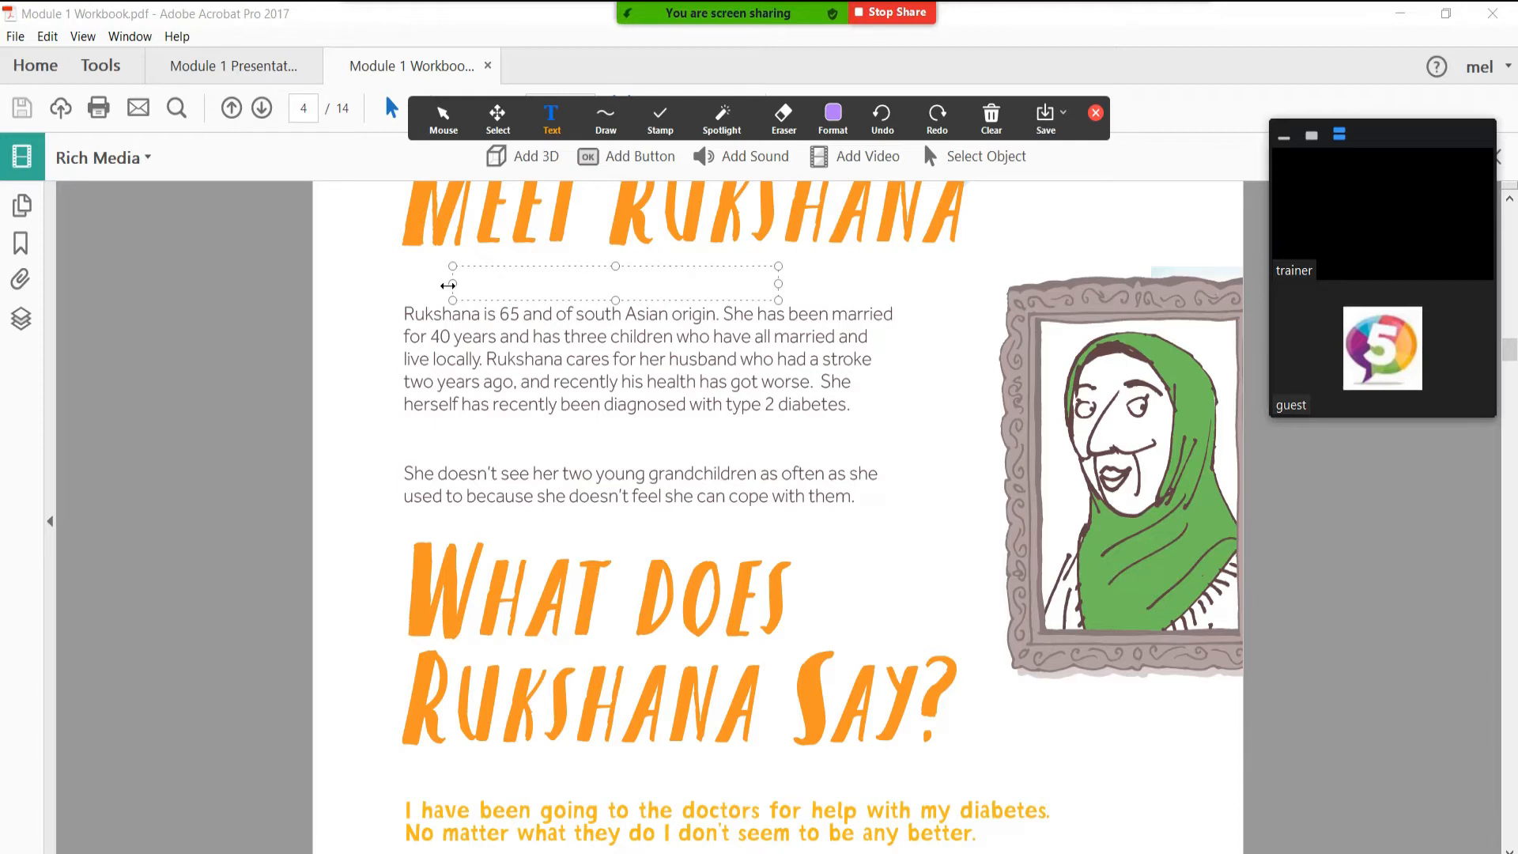
type("carer, not seeing family as muich")
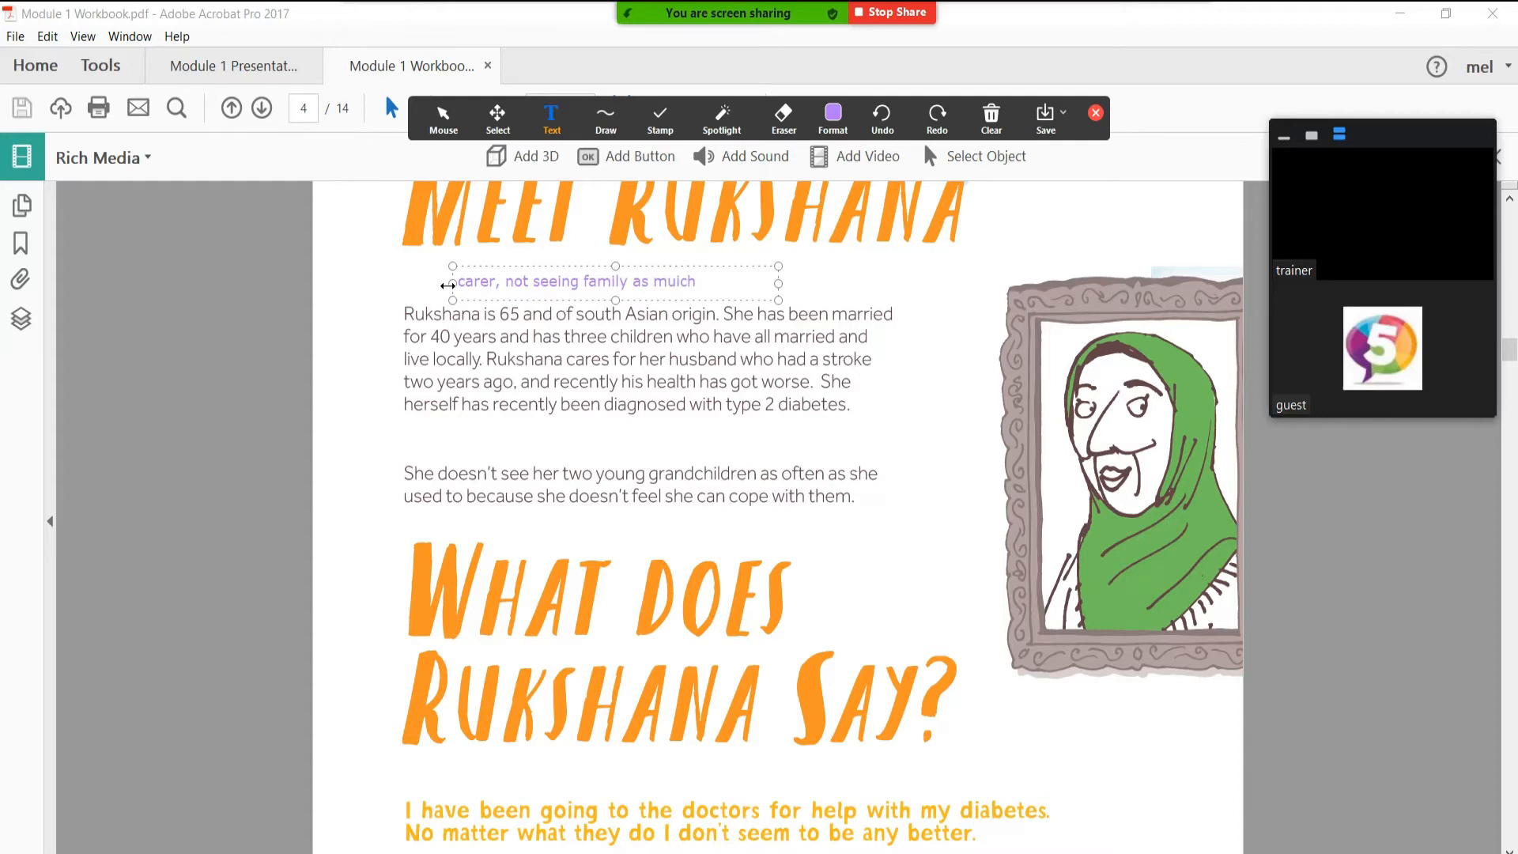
key("BackSpace")
key("BackSpace")
key("BackSpace")
type("ch")
left_click(839, 447)
left_click(339, 447)
left_click(337, 504)
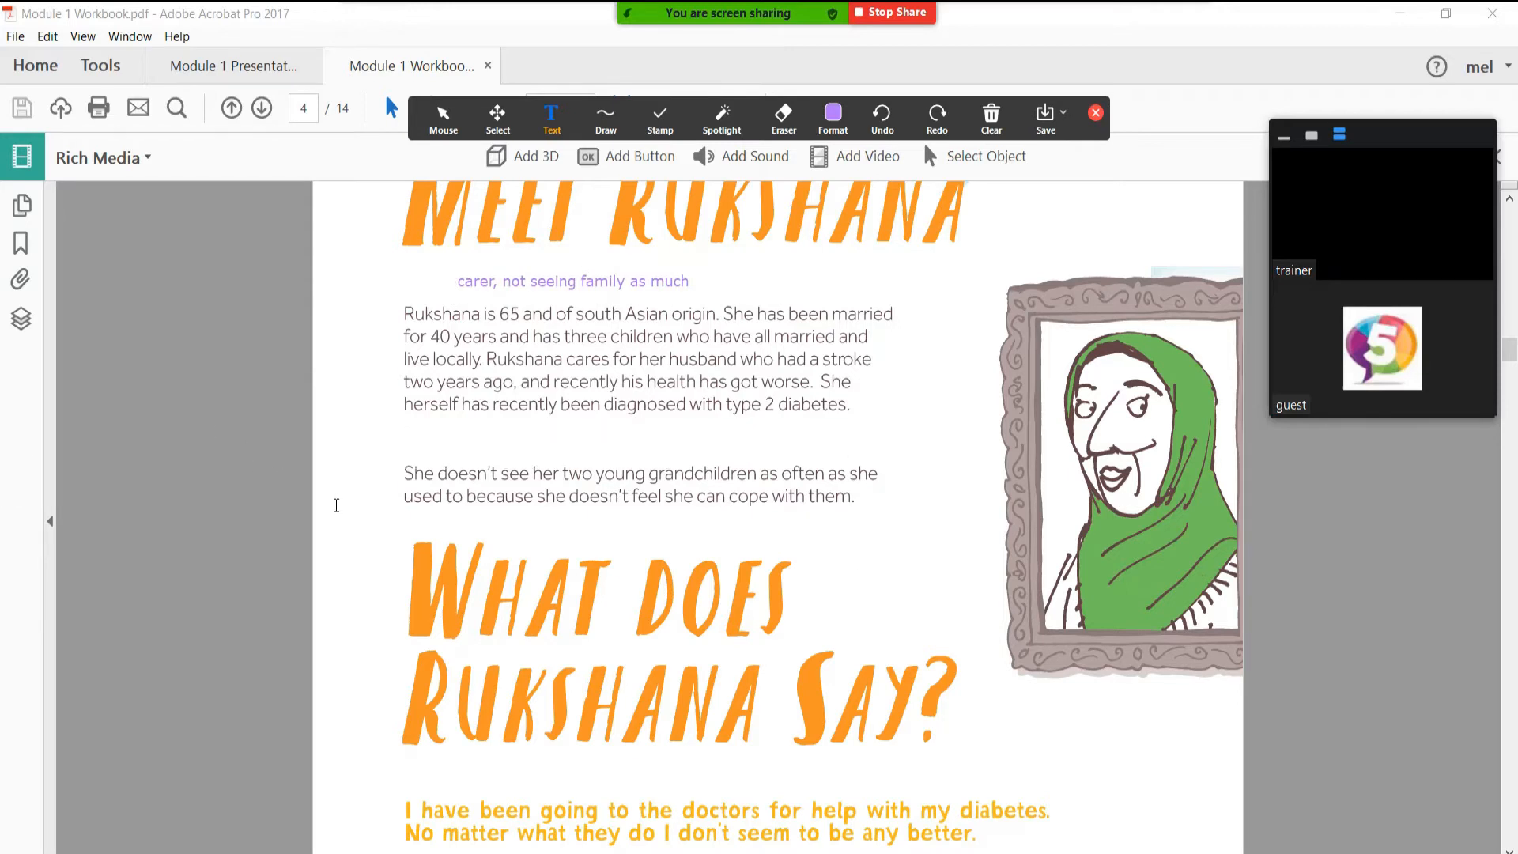
- Look at the annotation formatting options, including the colours, line widths and font sizes
left_click(831, 119)
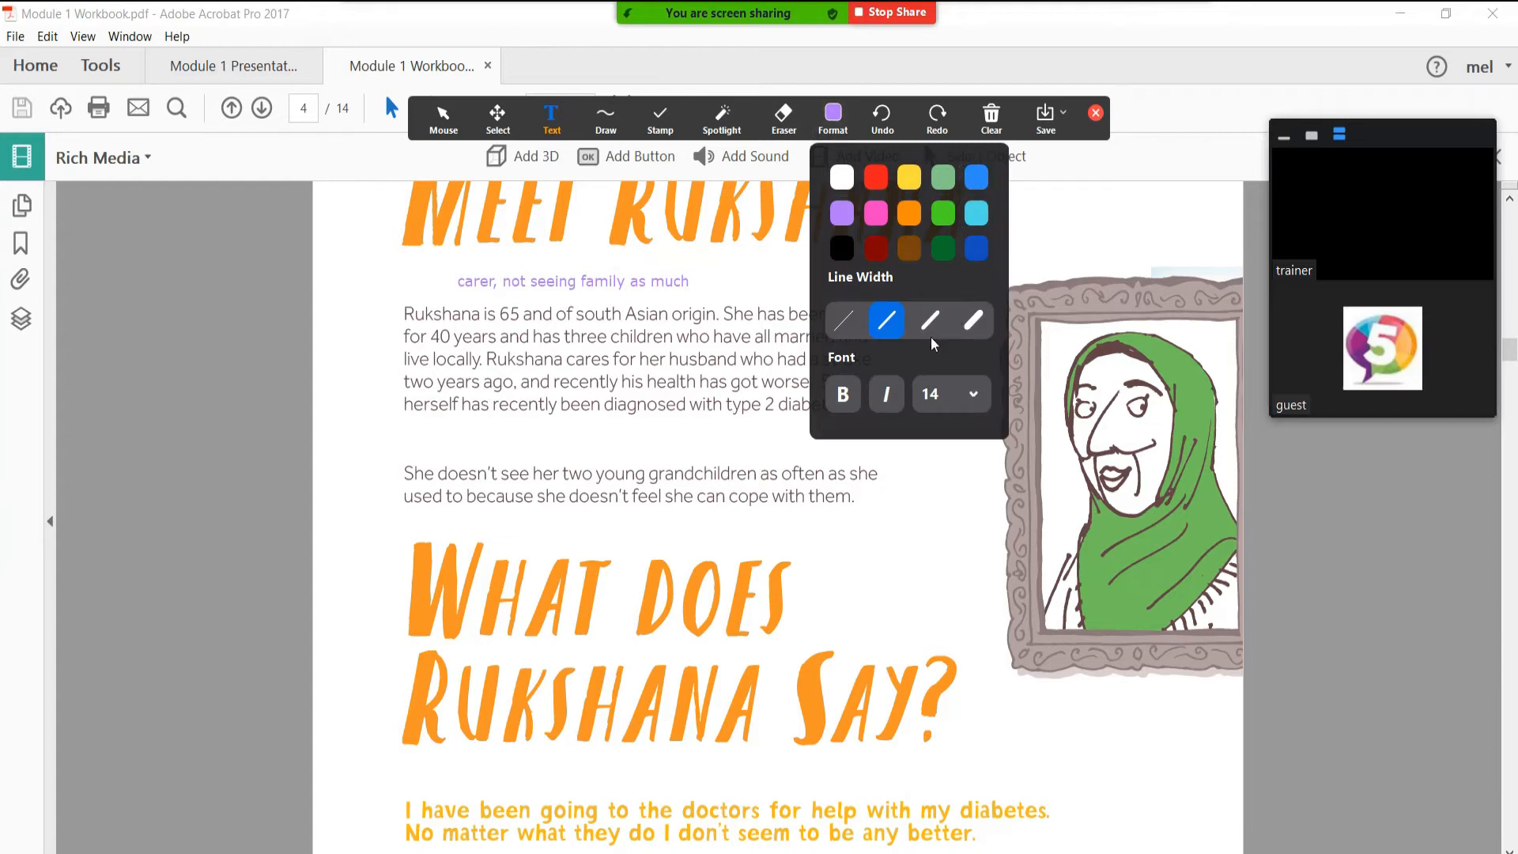
left_click(932, 405)
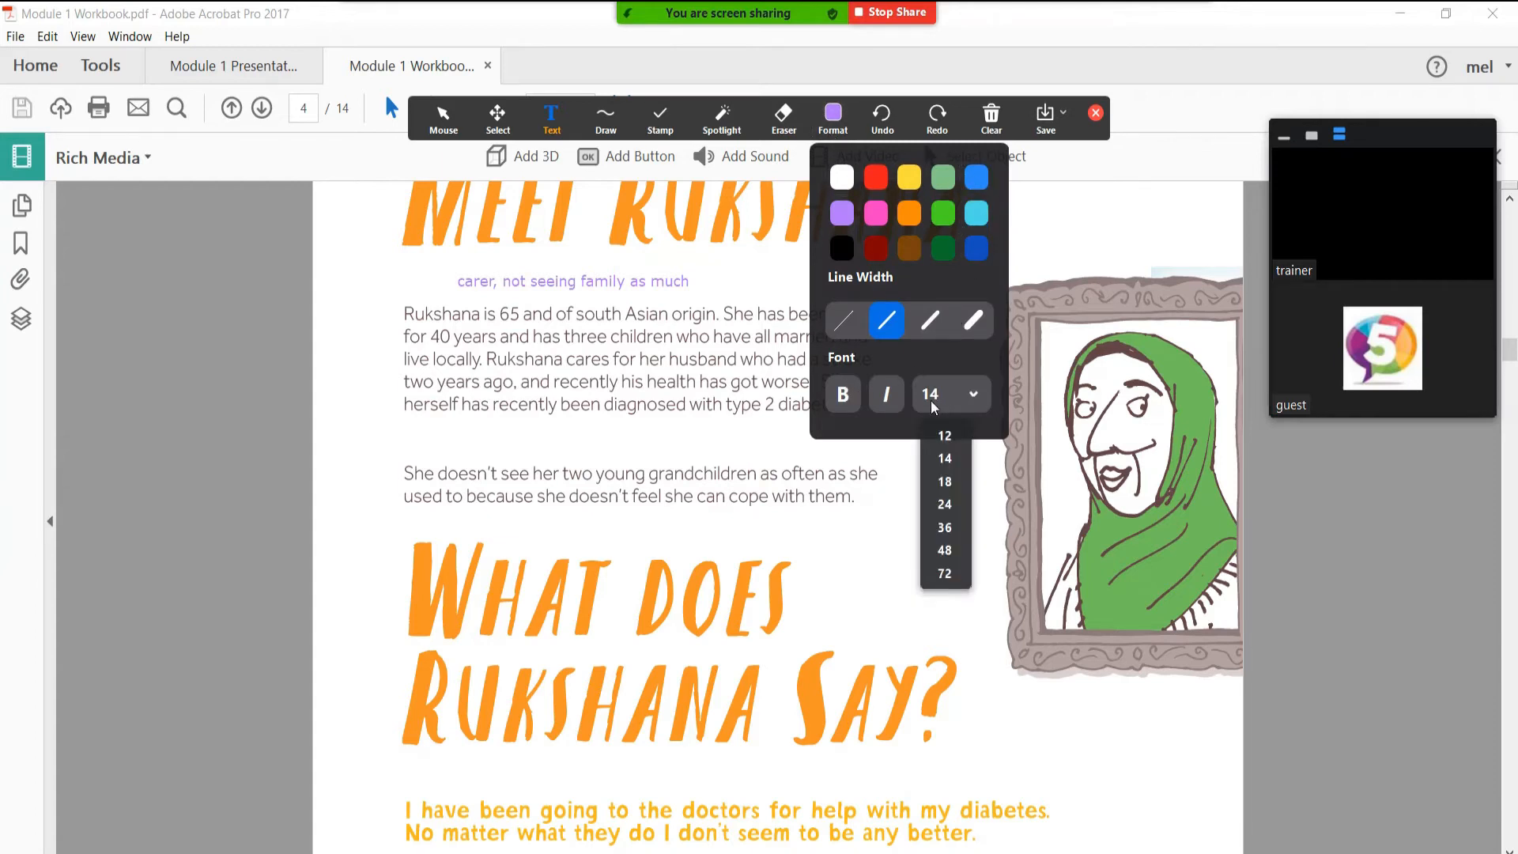
left_click(933, 406)
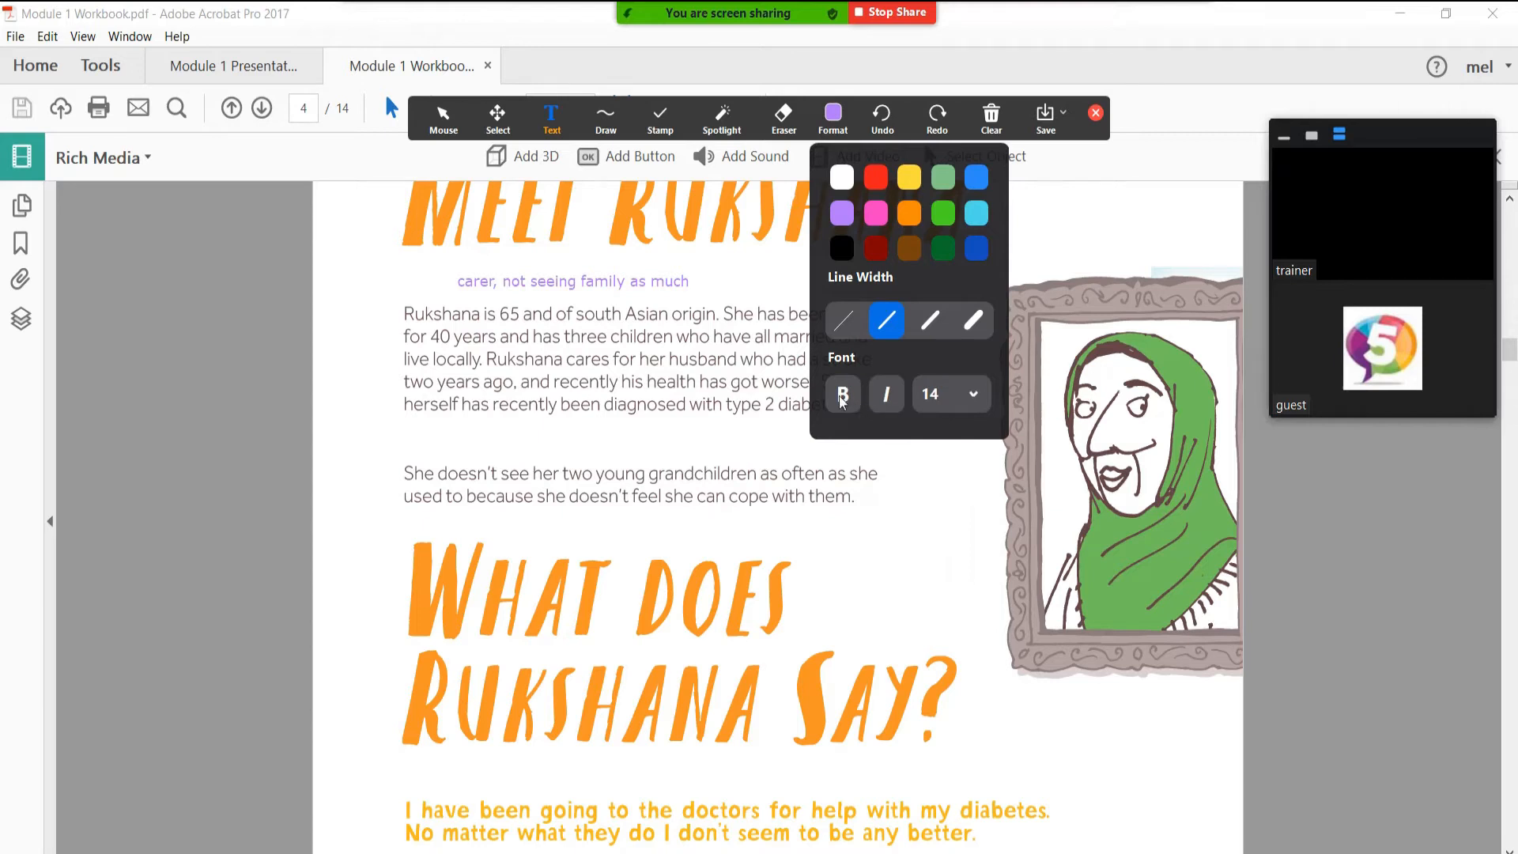
- Look at the drawing and stamp options, and use the Spotlight pointer to point out sentences in the two paragraphs about Rukshana
left_click(611, 119)
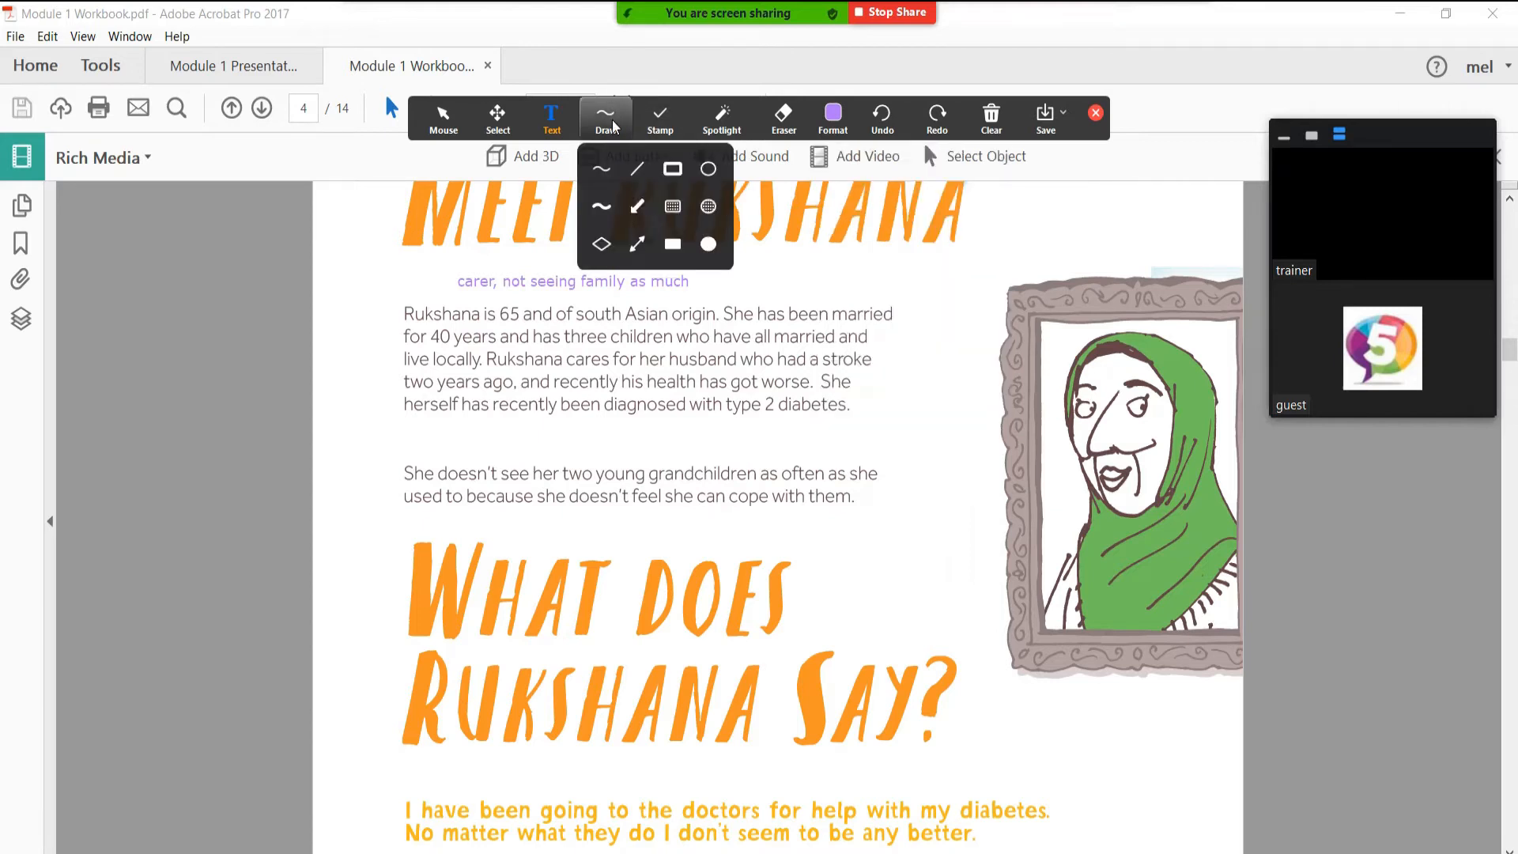
left_click(661, 120)
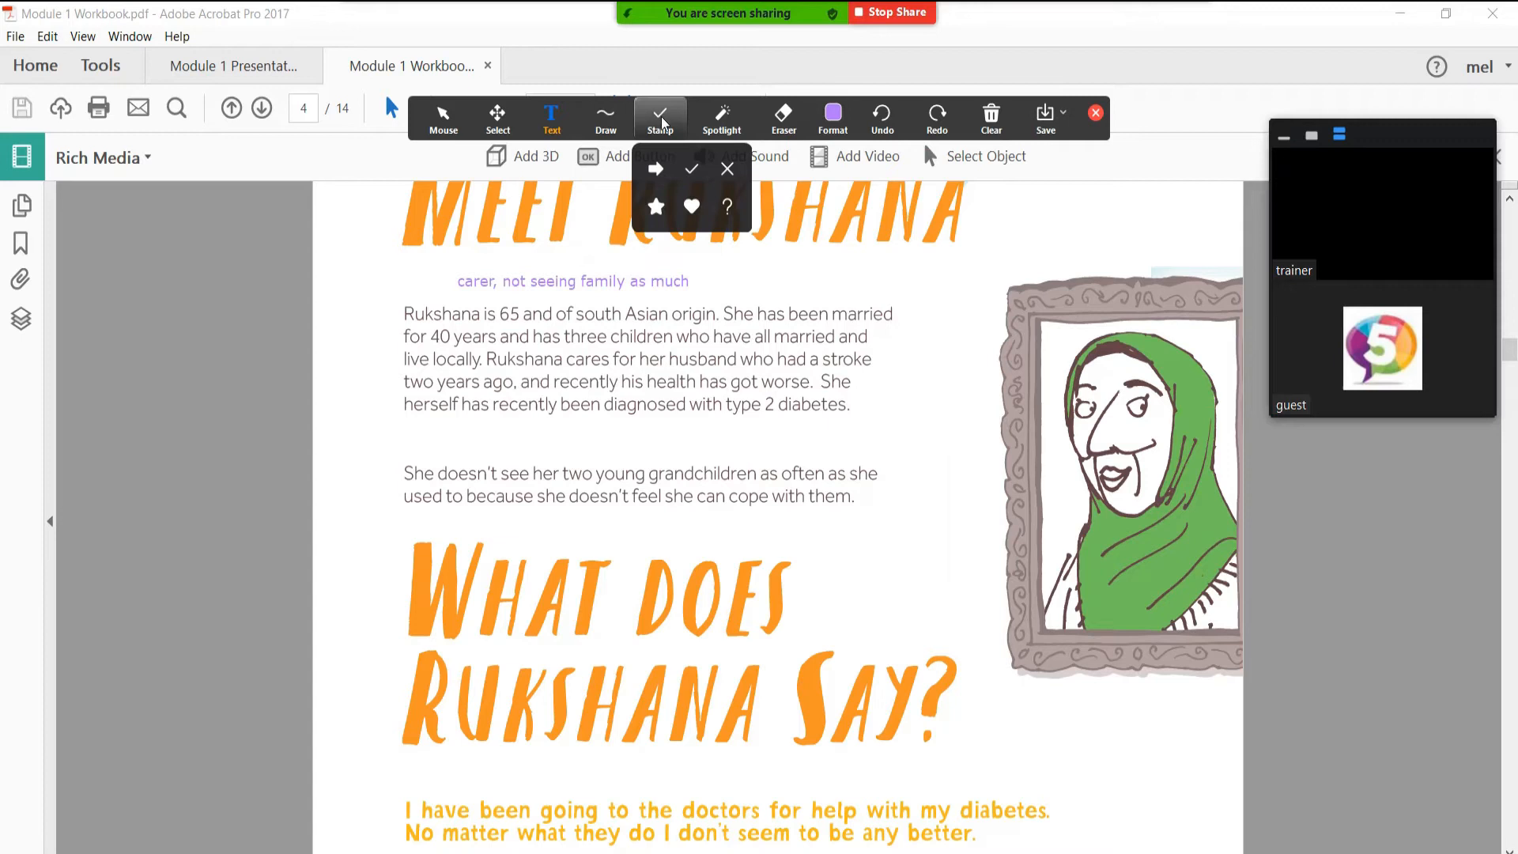
left_click(722, 118)
left_click(709, 170)
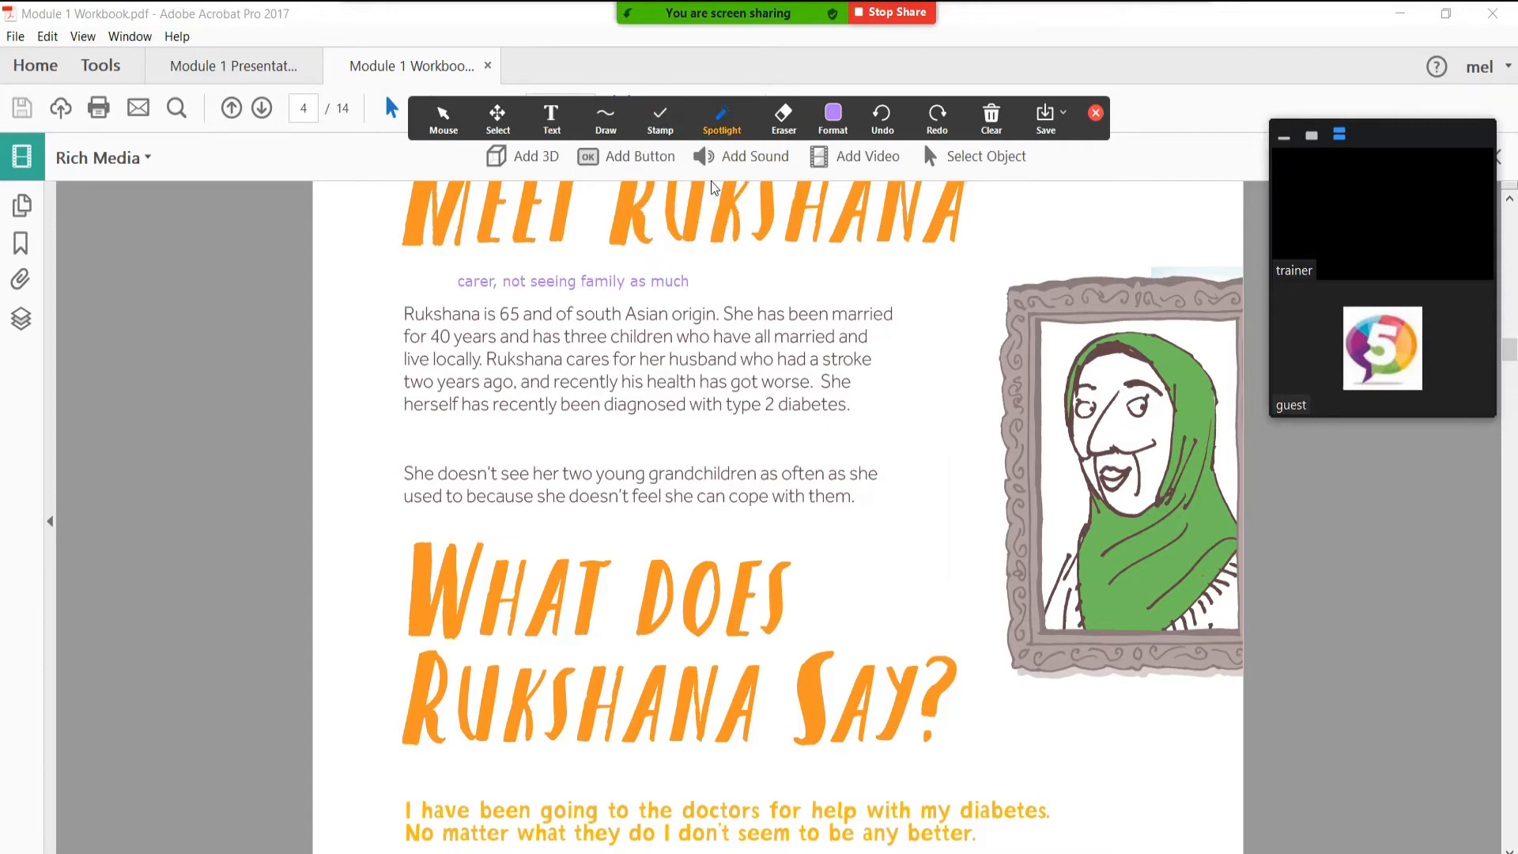
left_click_drag(722, 316, 892, 311)
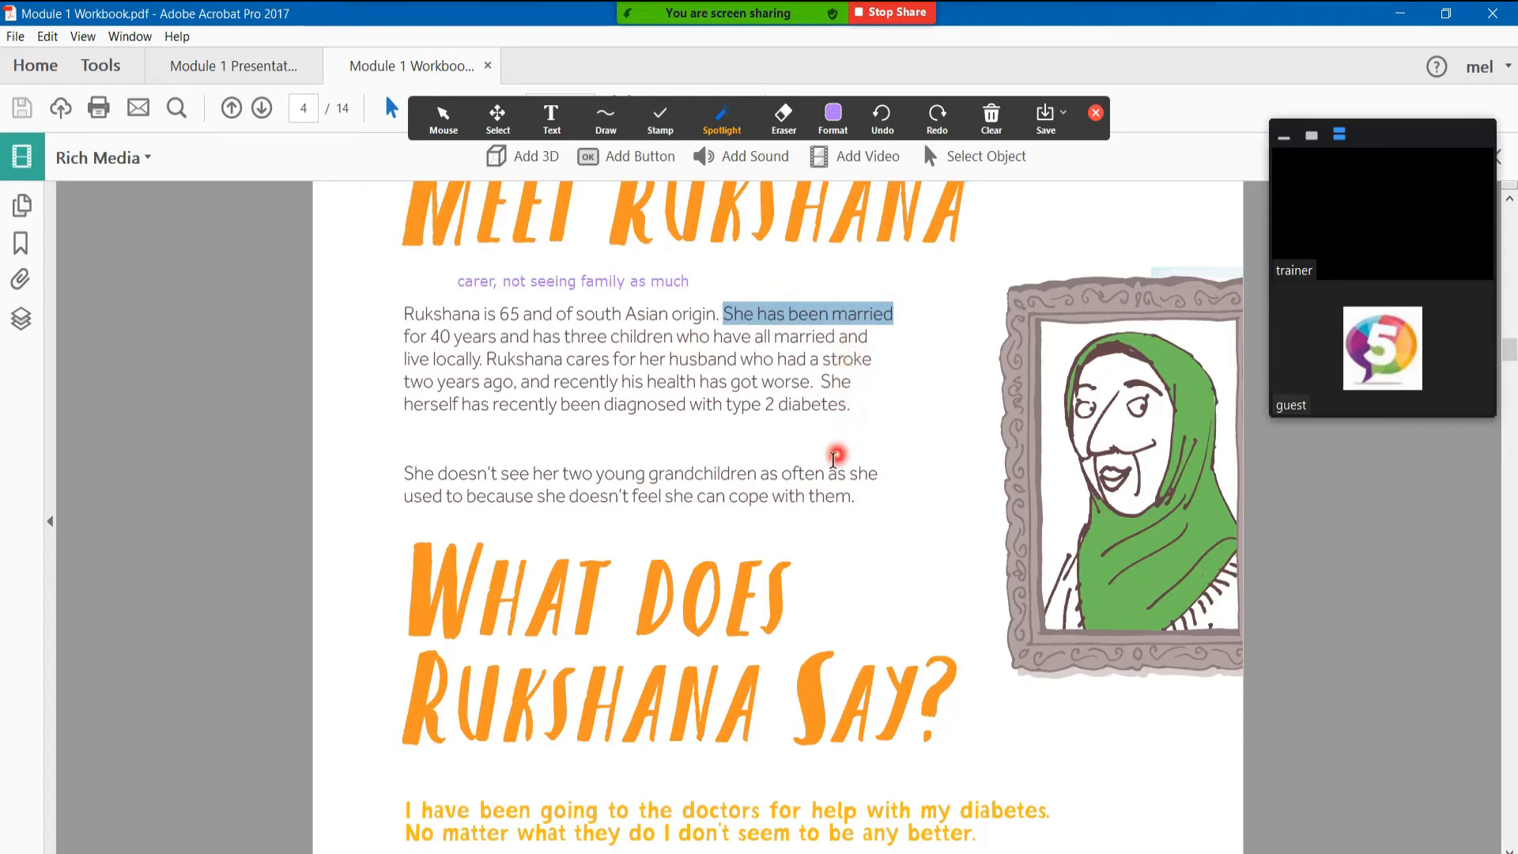
left_click_drag(878, 474, 750, 496)
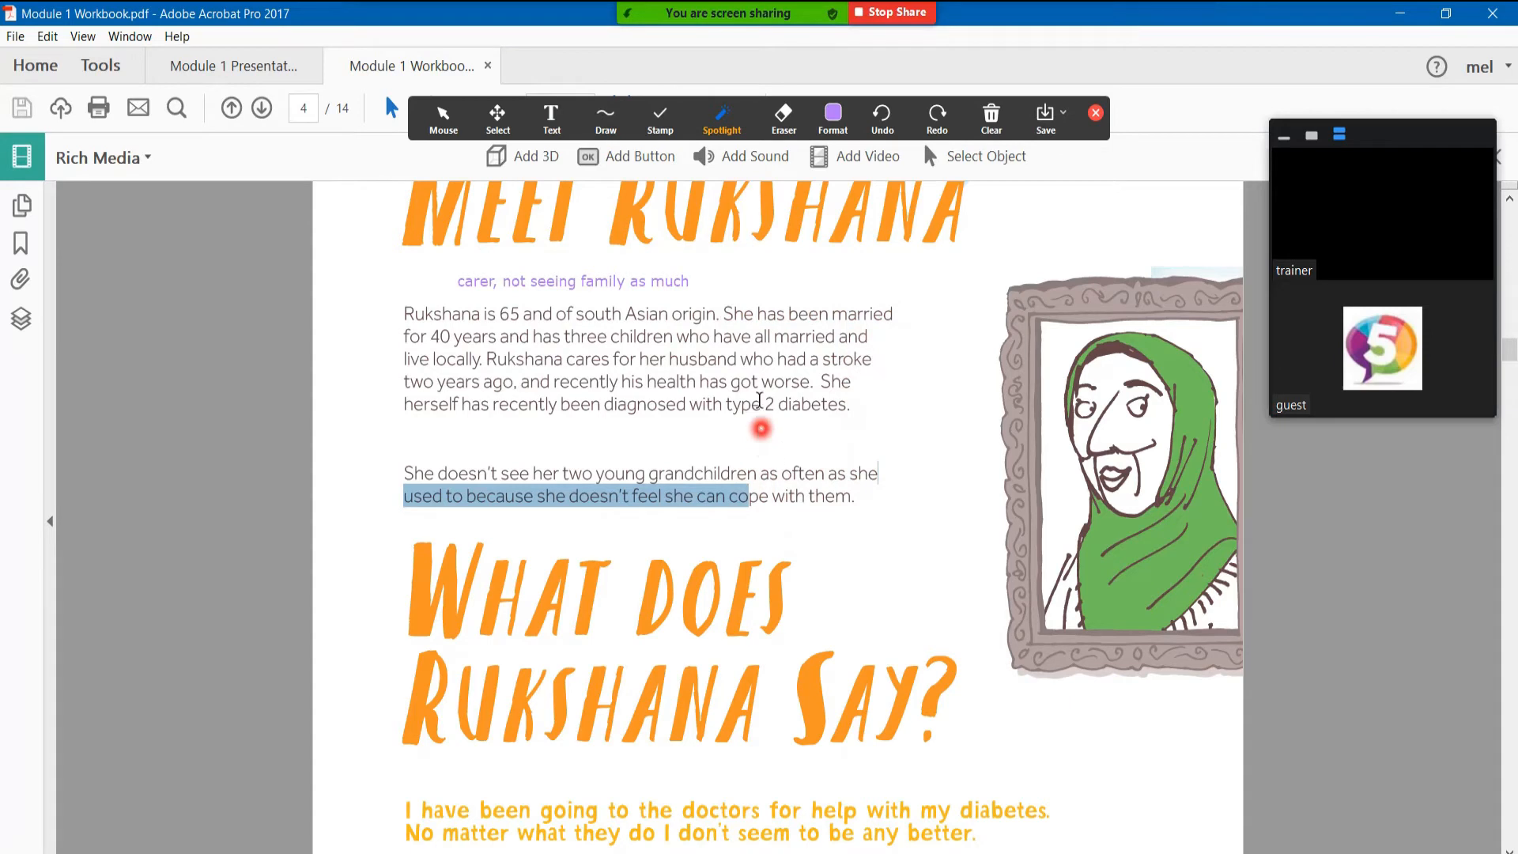
- Erase the "carer, not seeing family as much" annotation and add the text annotation "feedback" above the first paragraph about Rukshana
left_click(783, 126)
left_click_drag(703, 288, 324, 286)
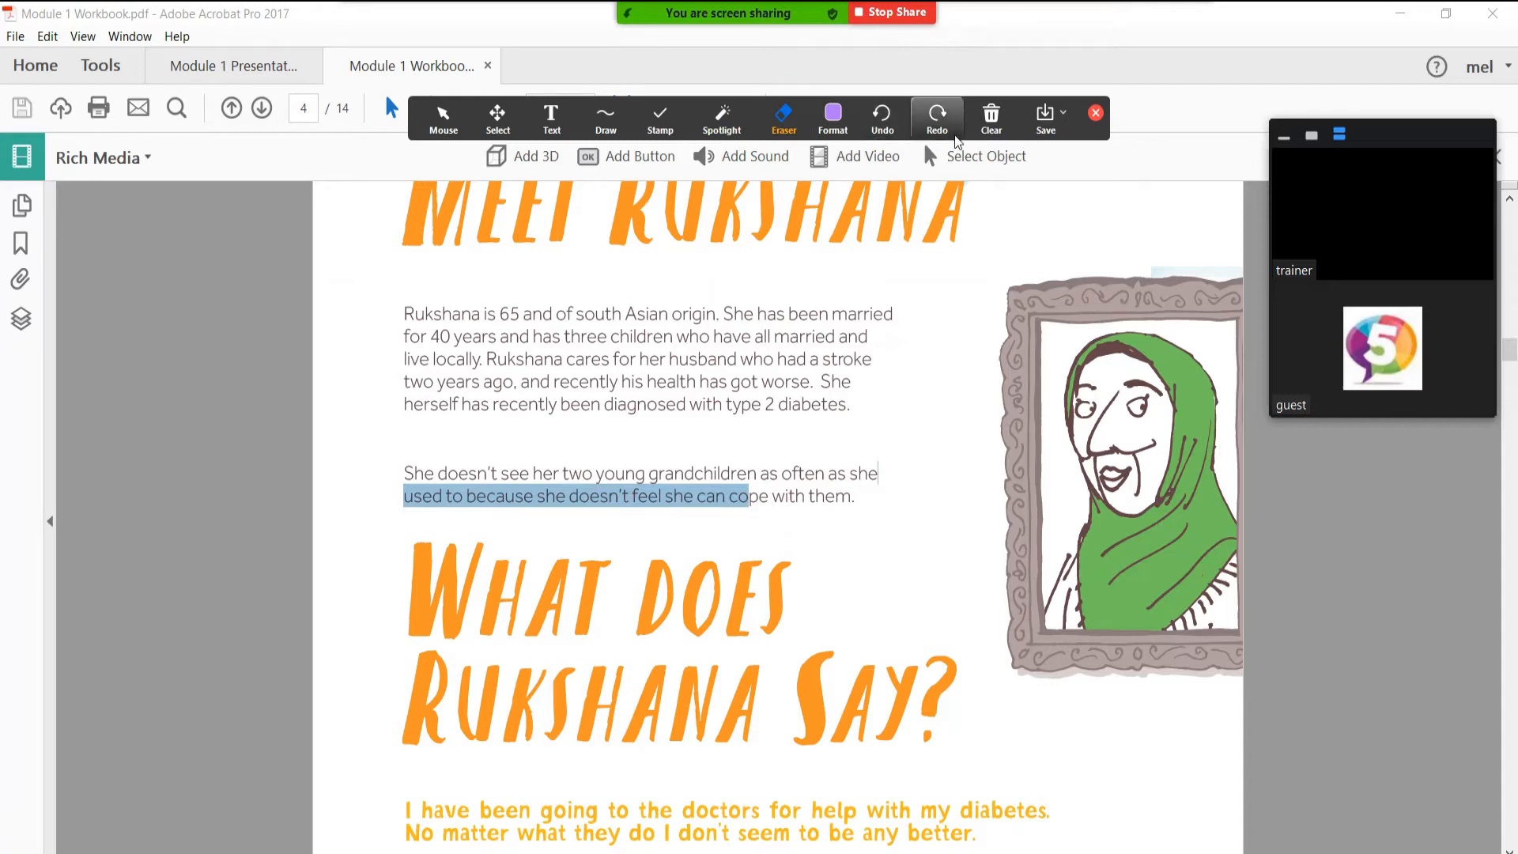
left_click(553, 114)
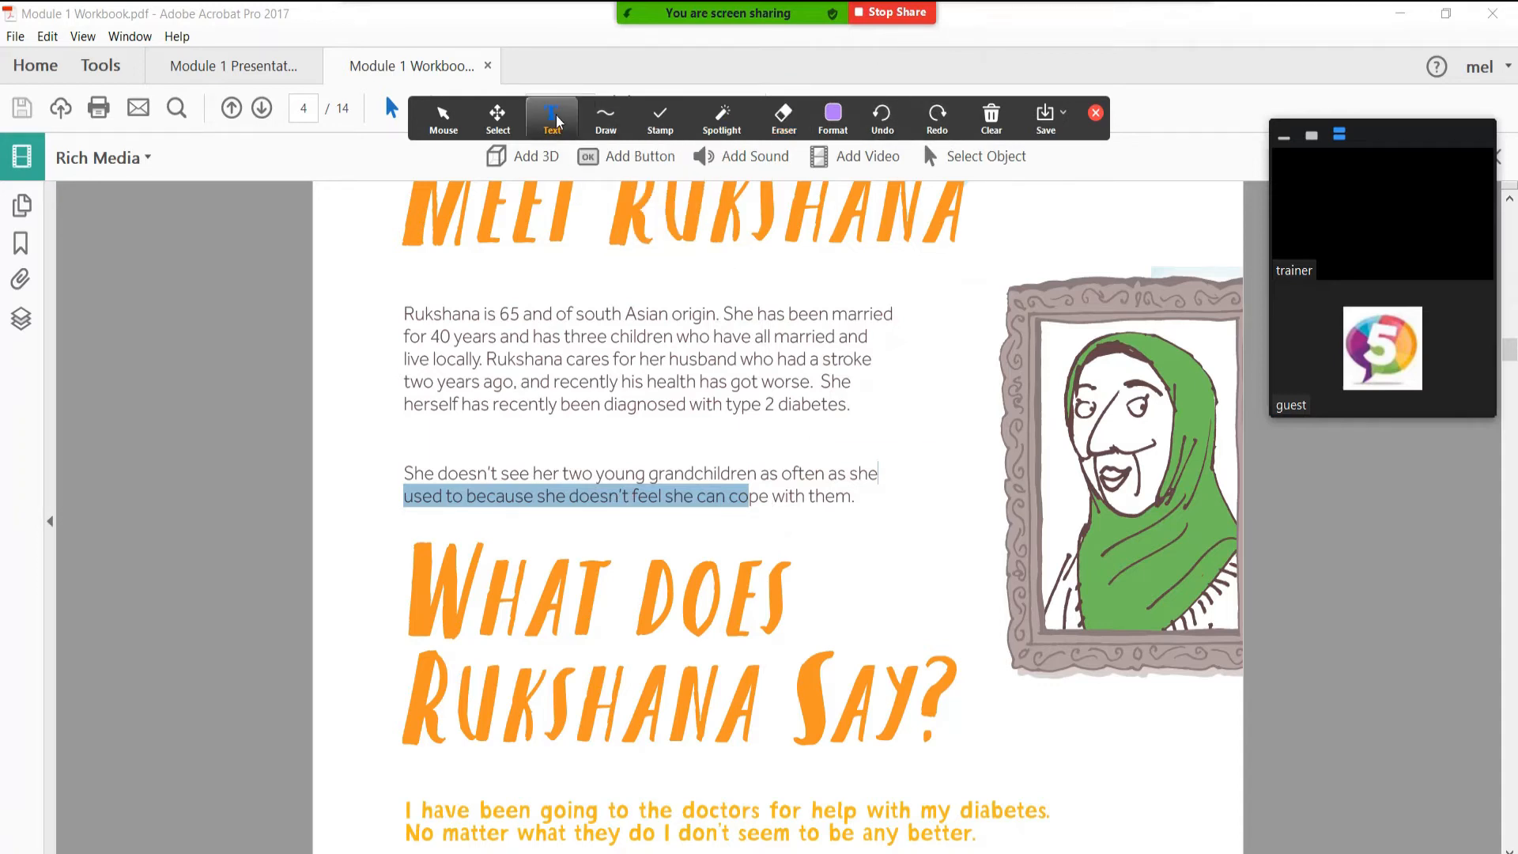
left_click(676, 264)
type("feedback")
left_click(699, 341)
left_click(445, 121)
- Clear all drawings from the shared workbook page
scroll(741, 456, "down", 5)
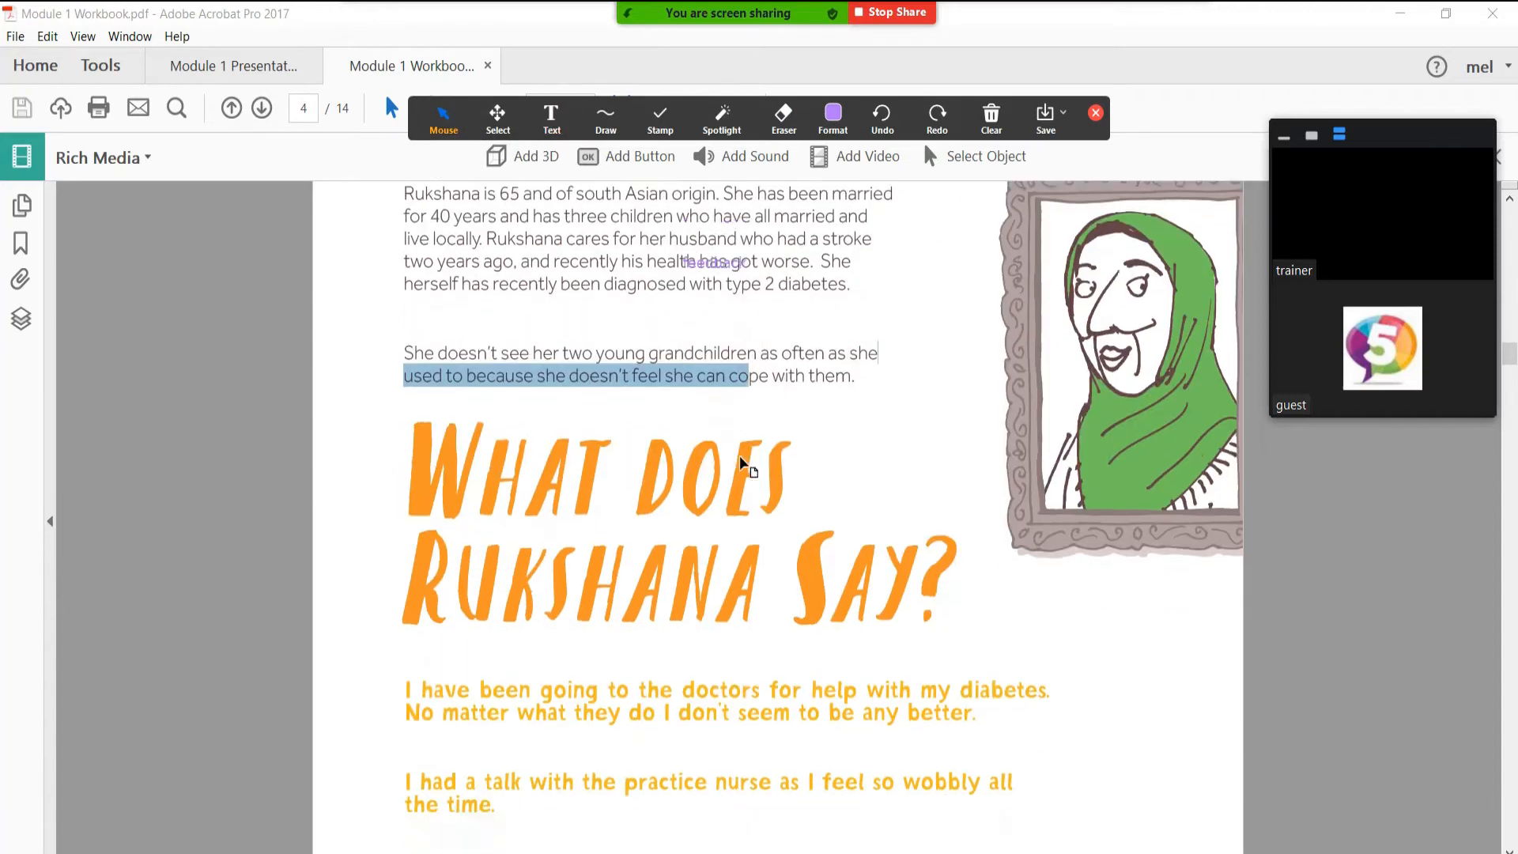
scroll(738, 455, "up", 1)
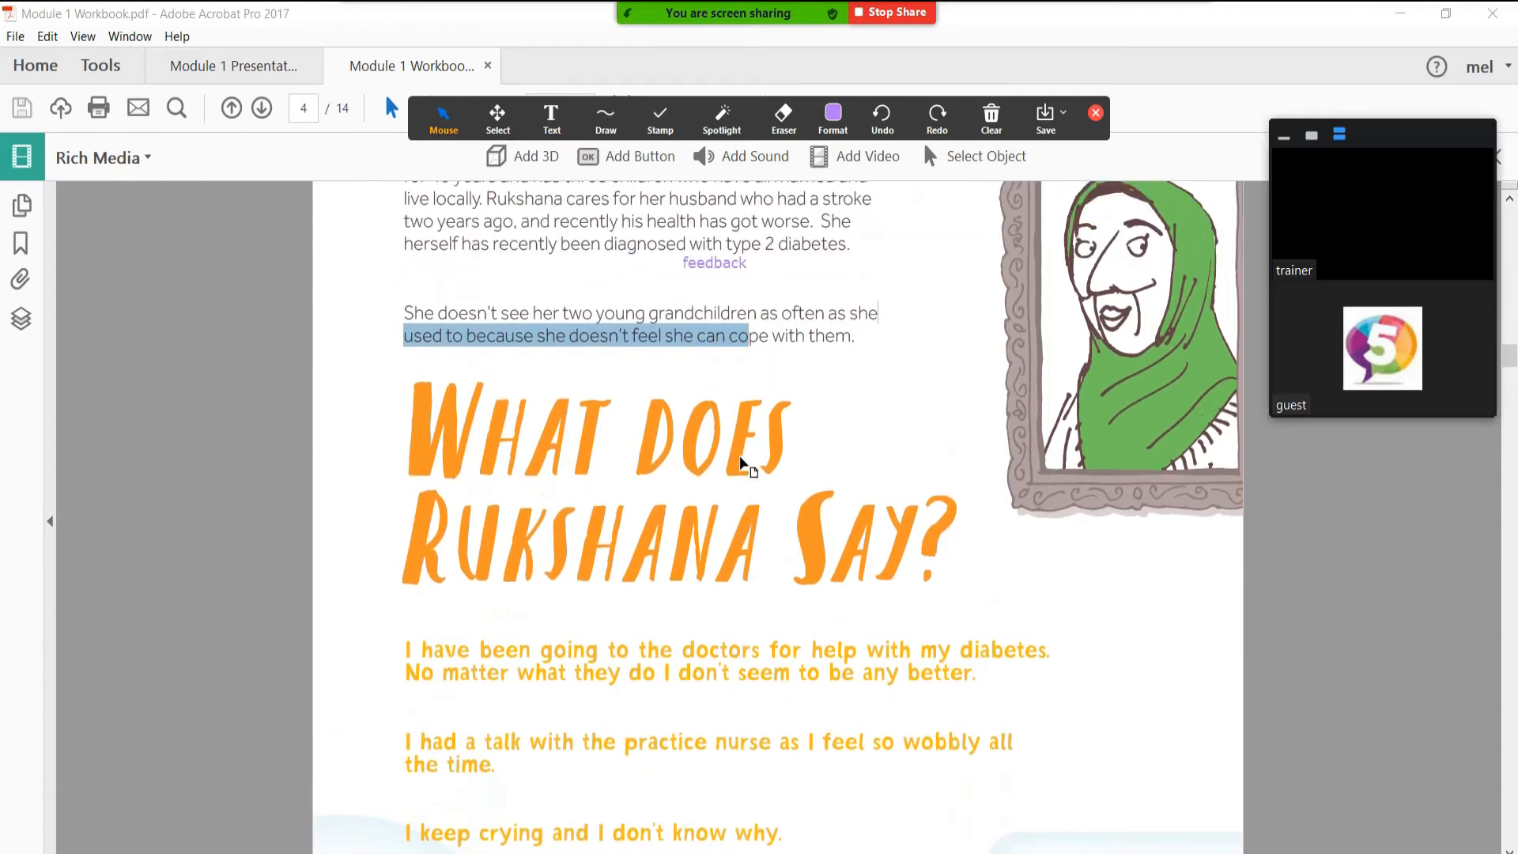
left_click(992, 118)
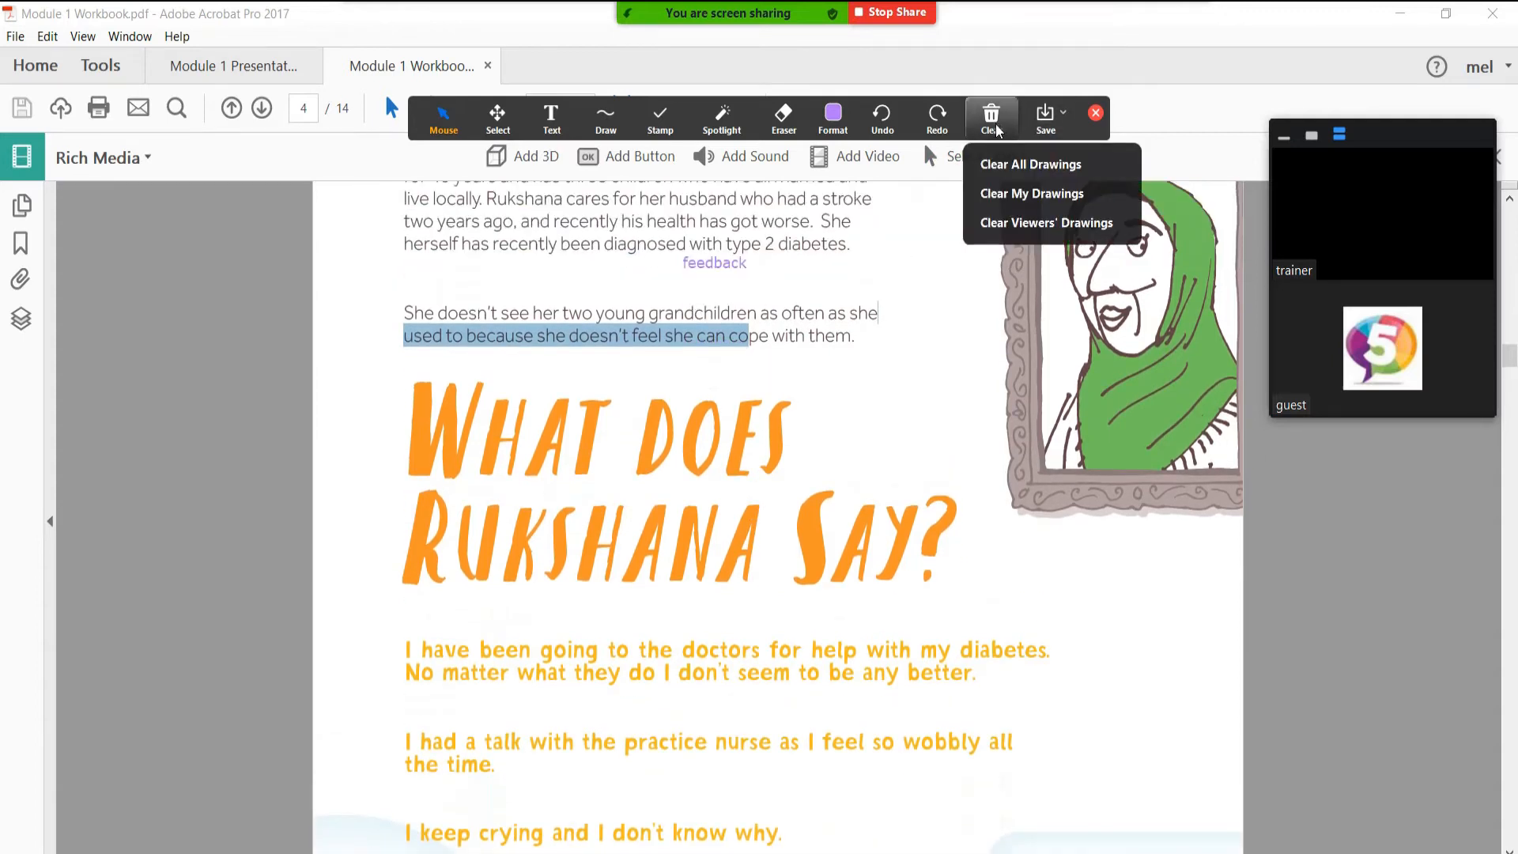
left_click(998, 166)
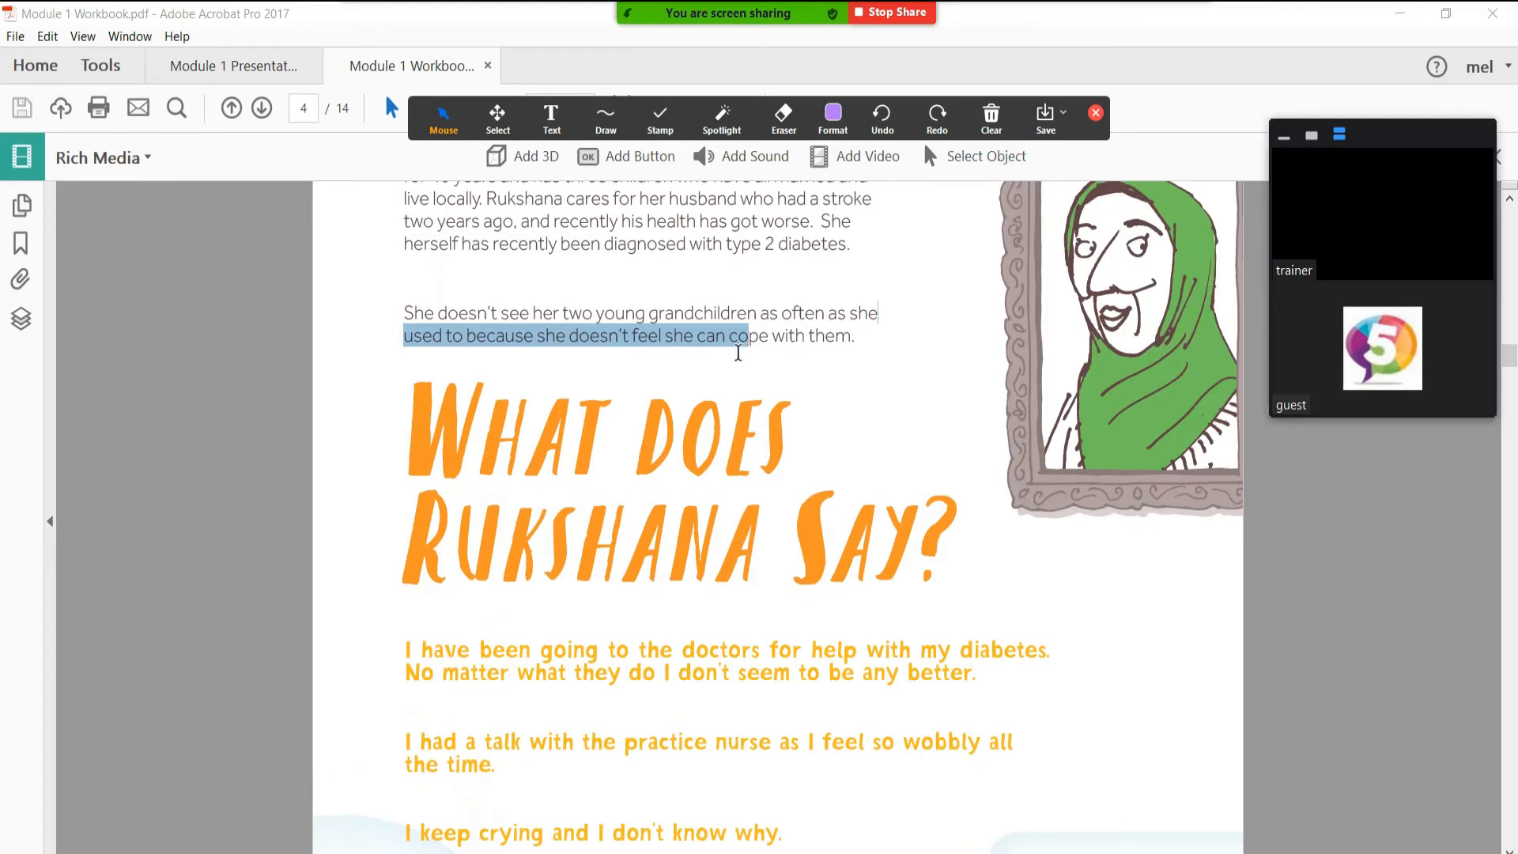
- Start a new share that shows a Whiteboard to the participants instead of the workbook
mouse_move(778, 8)
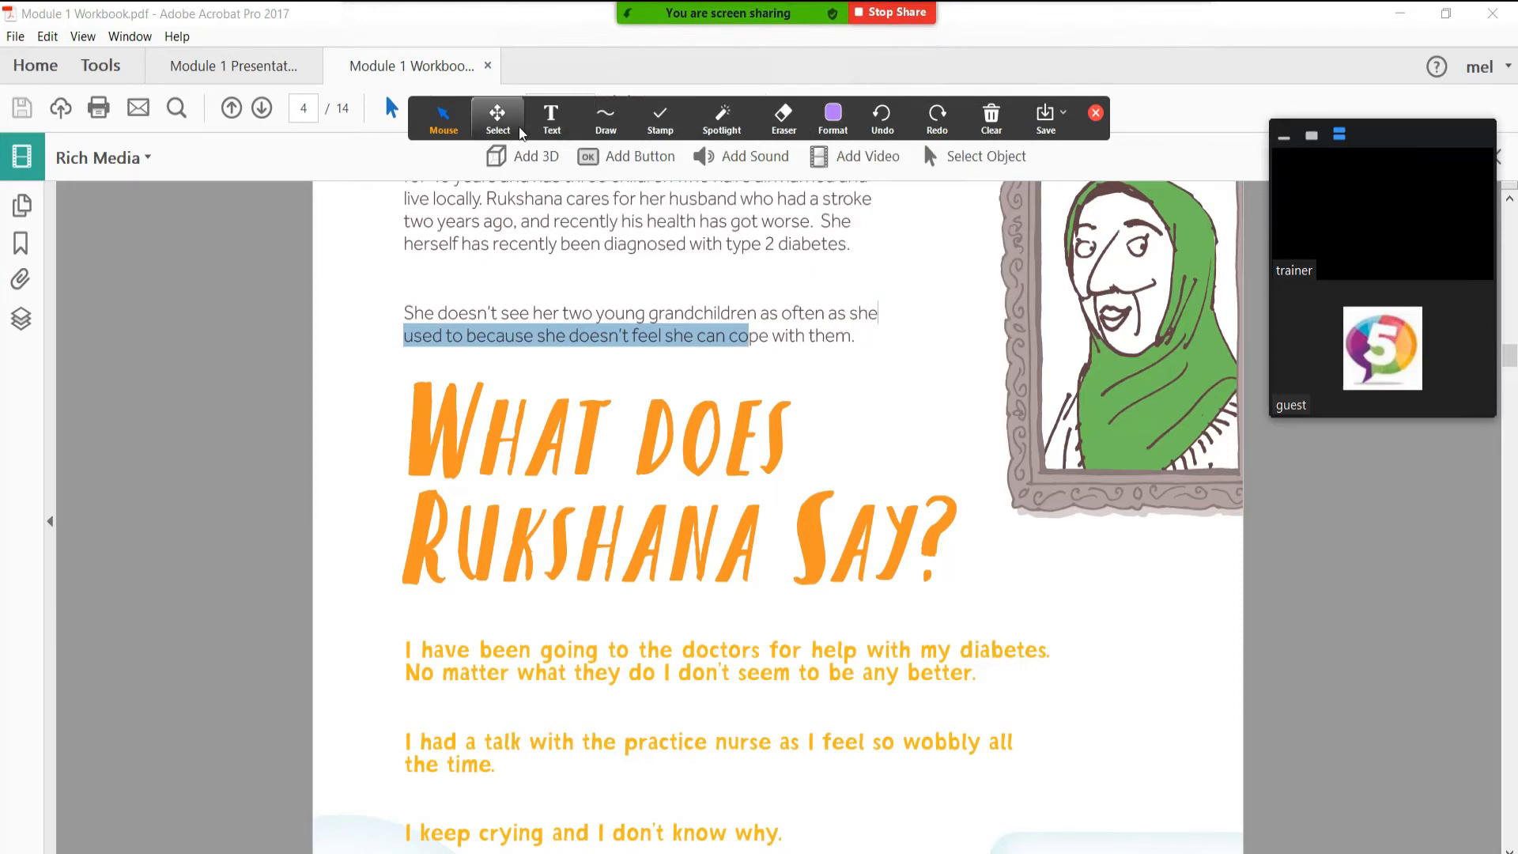
mouse_move(732, 121)
mouse_move(633, 121)
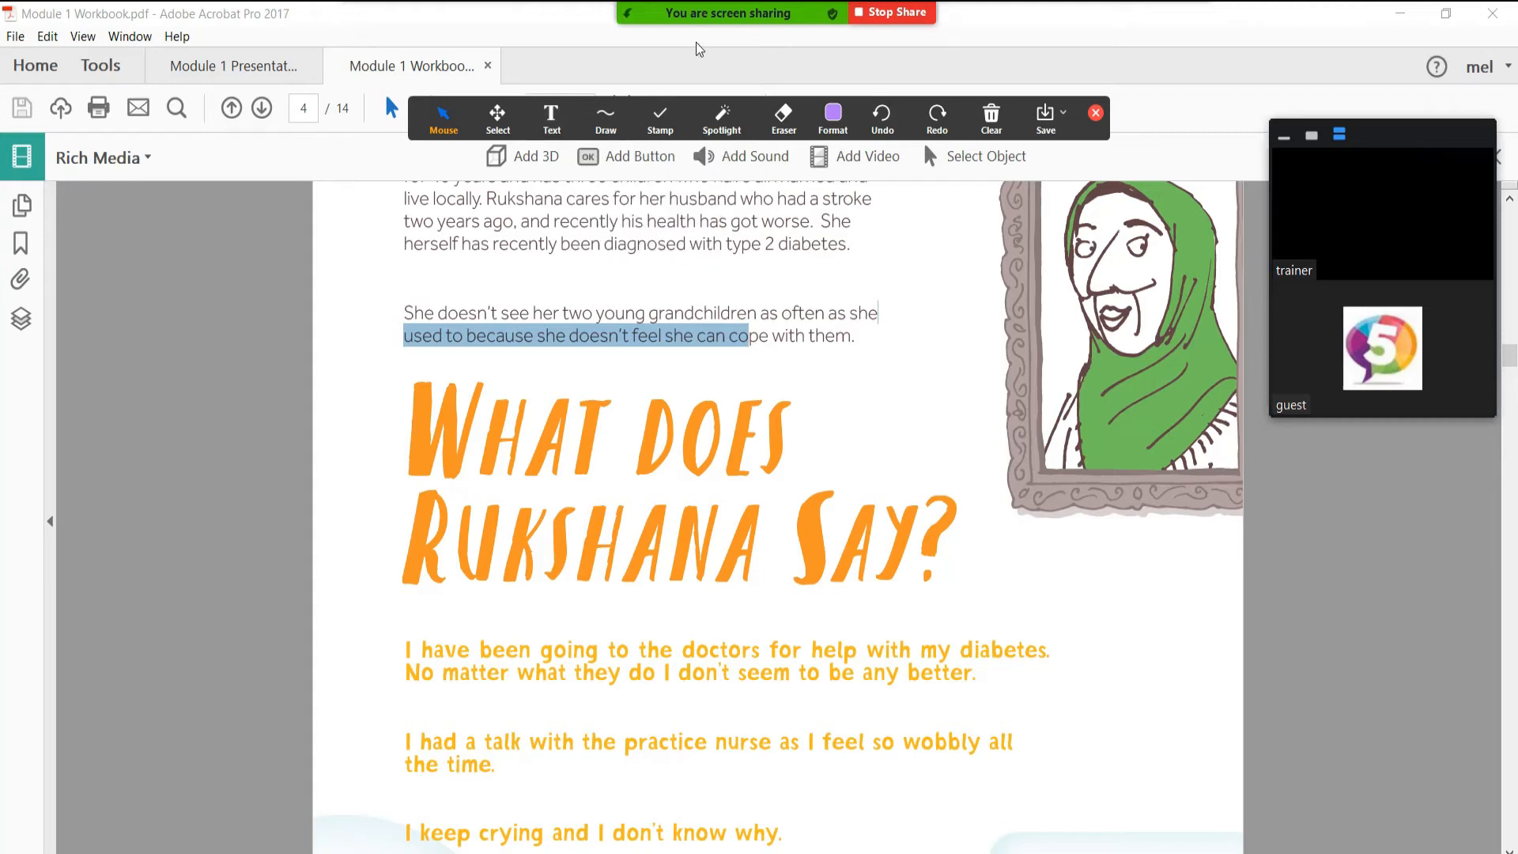
mouse_move(675, 8)
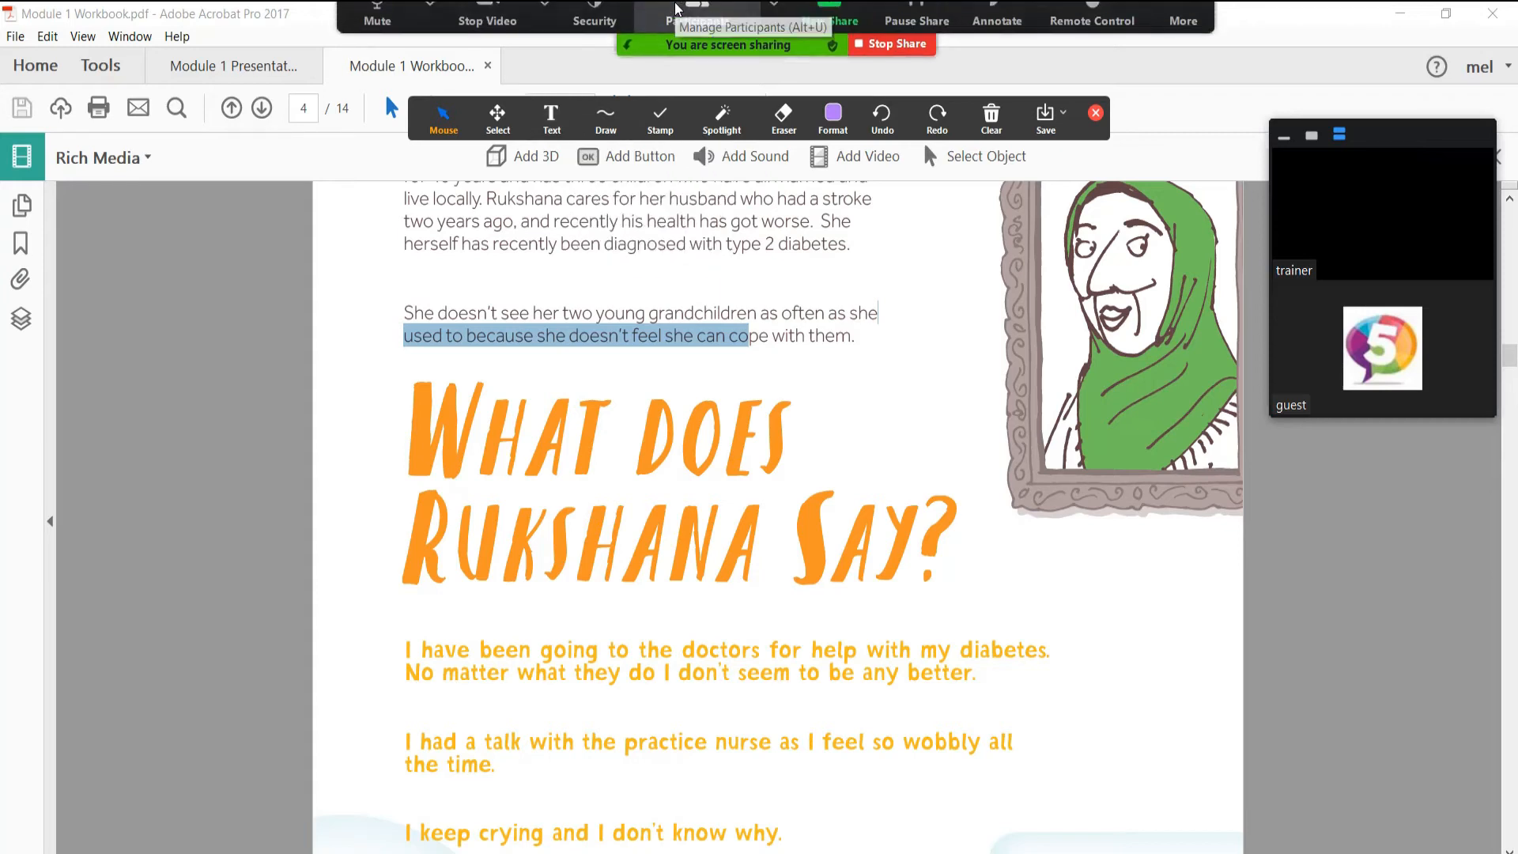
left_click(844, 26)
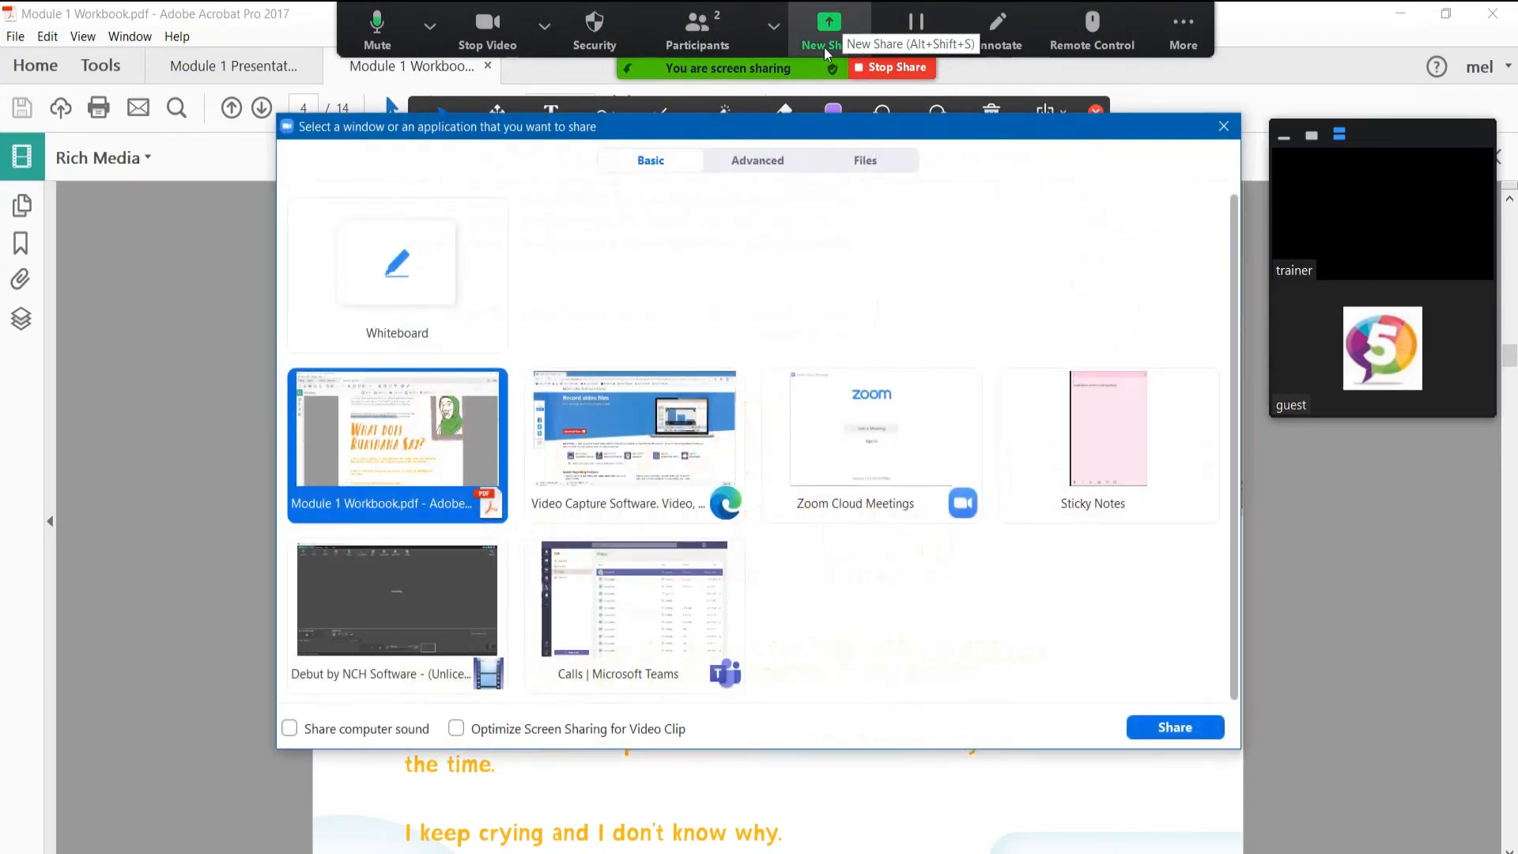
double_click(446, 297)
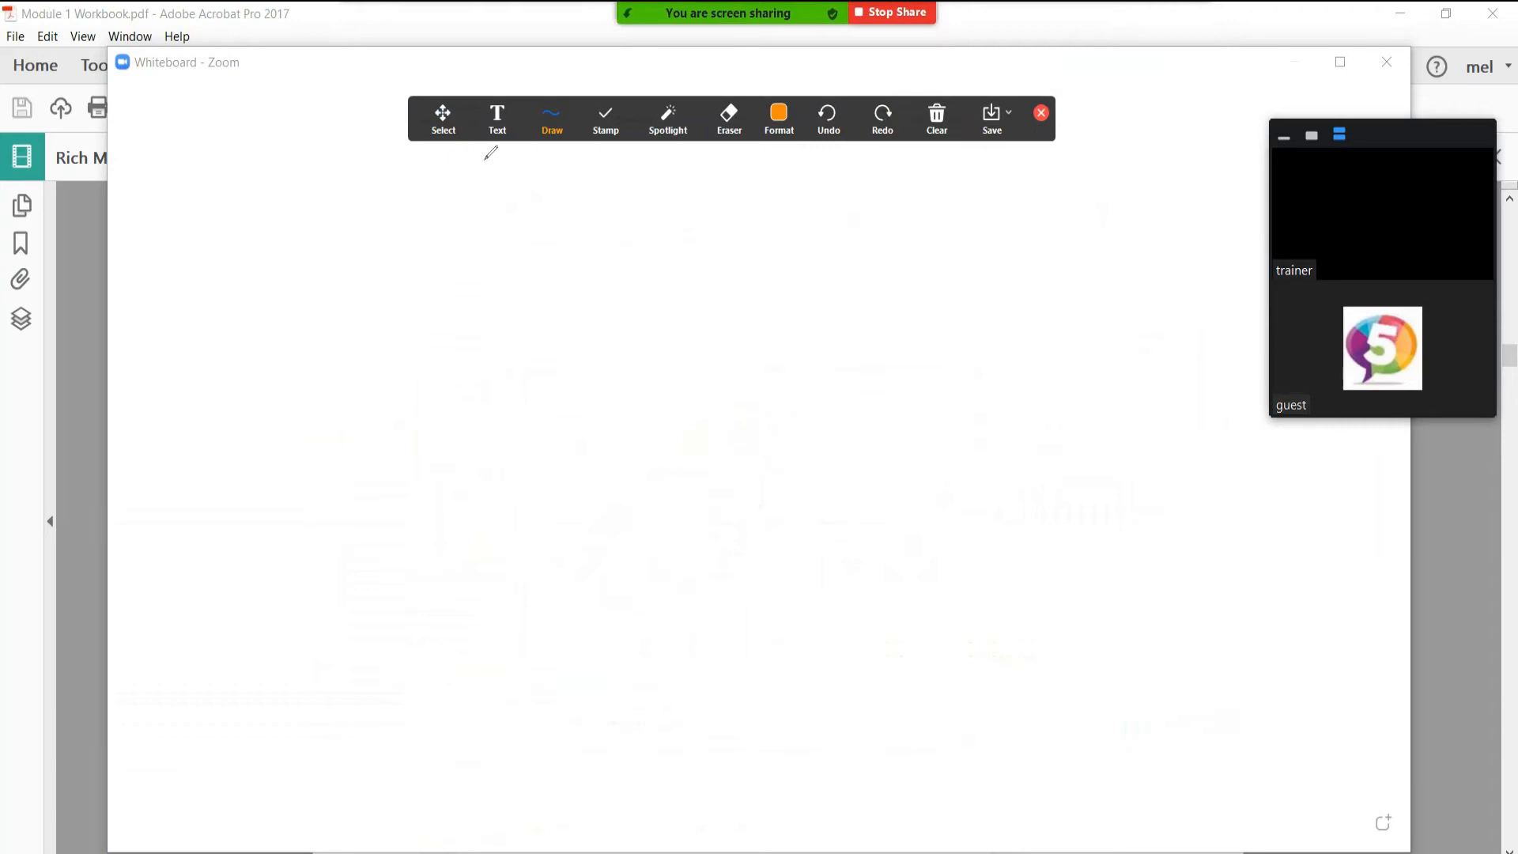
- Look at the whiteboard's text and stamp tools and its PNG and PDF save formats
left_click(498, 135)
left_click(619, 124)
left_click(1009, 114)
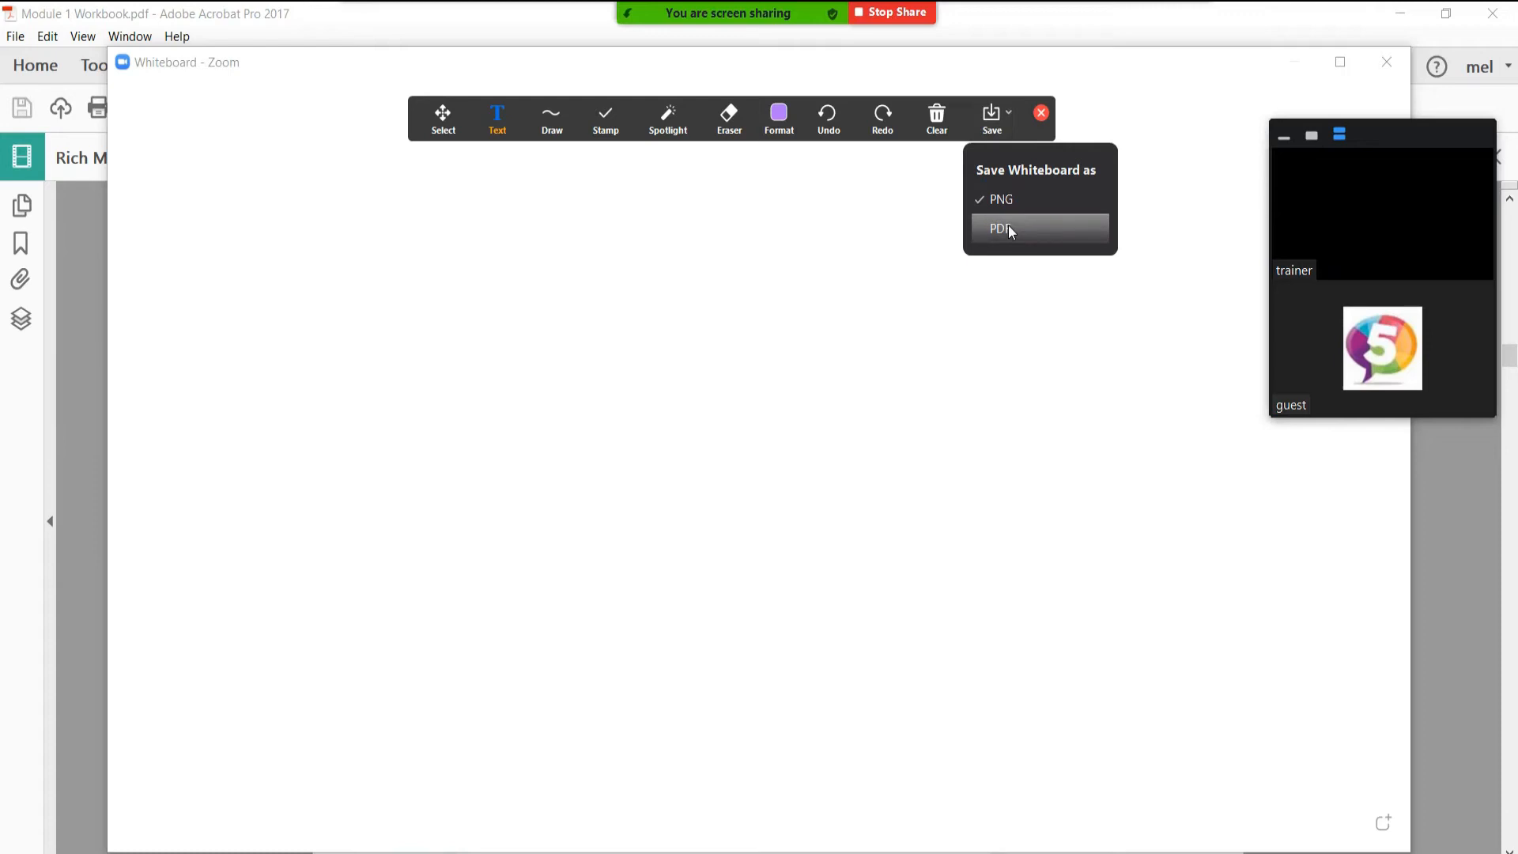
left_click(928, 222)
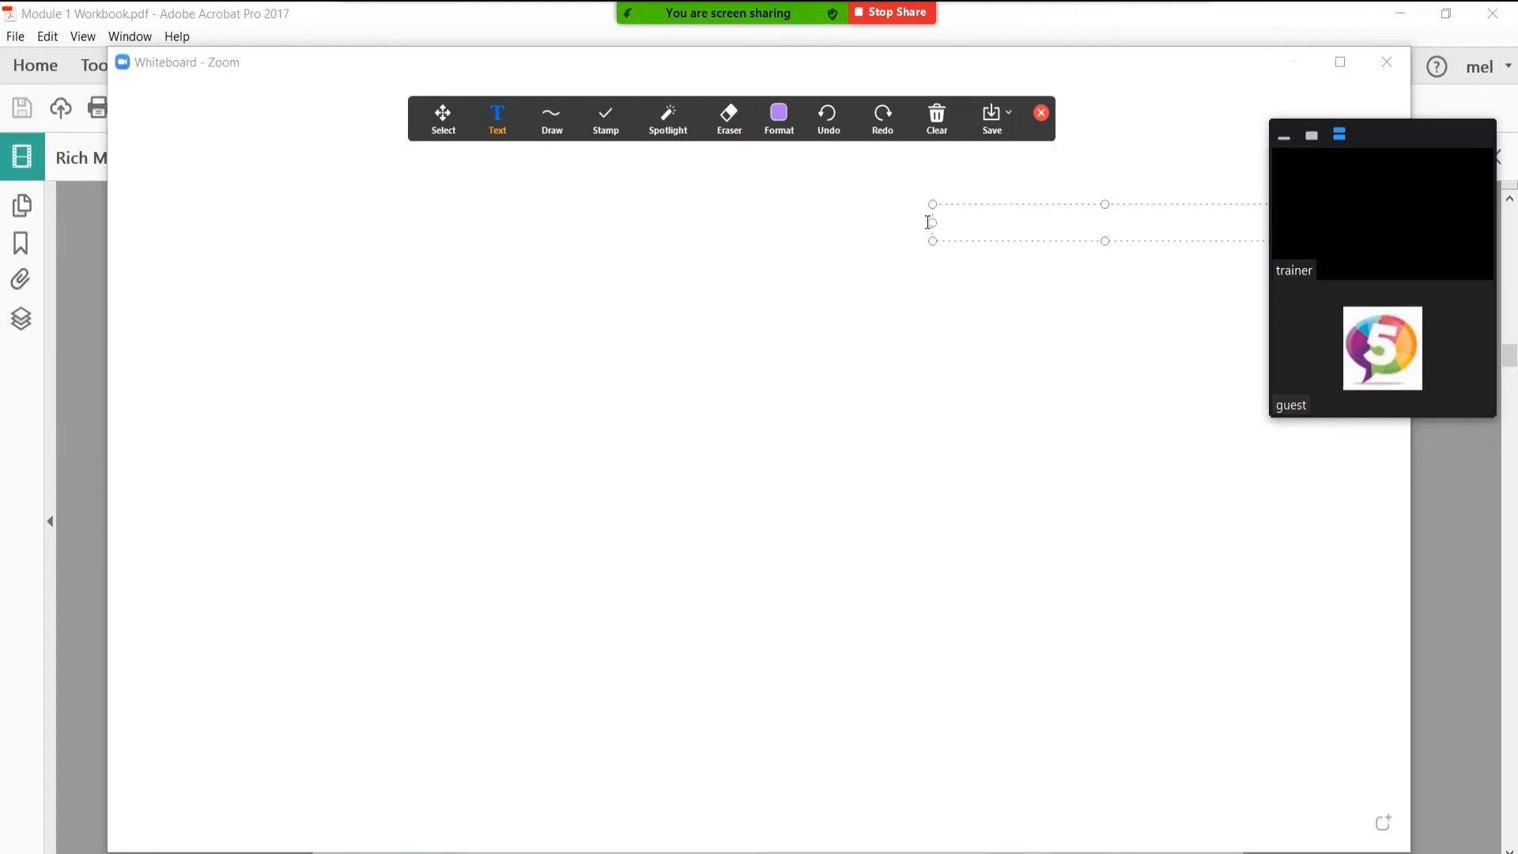
- Stop sharing the whiteboard and look at the options for recording the meeting
left_click(920, 24)
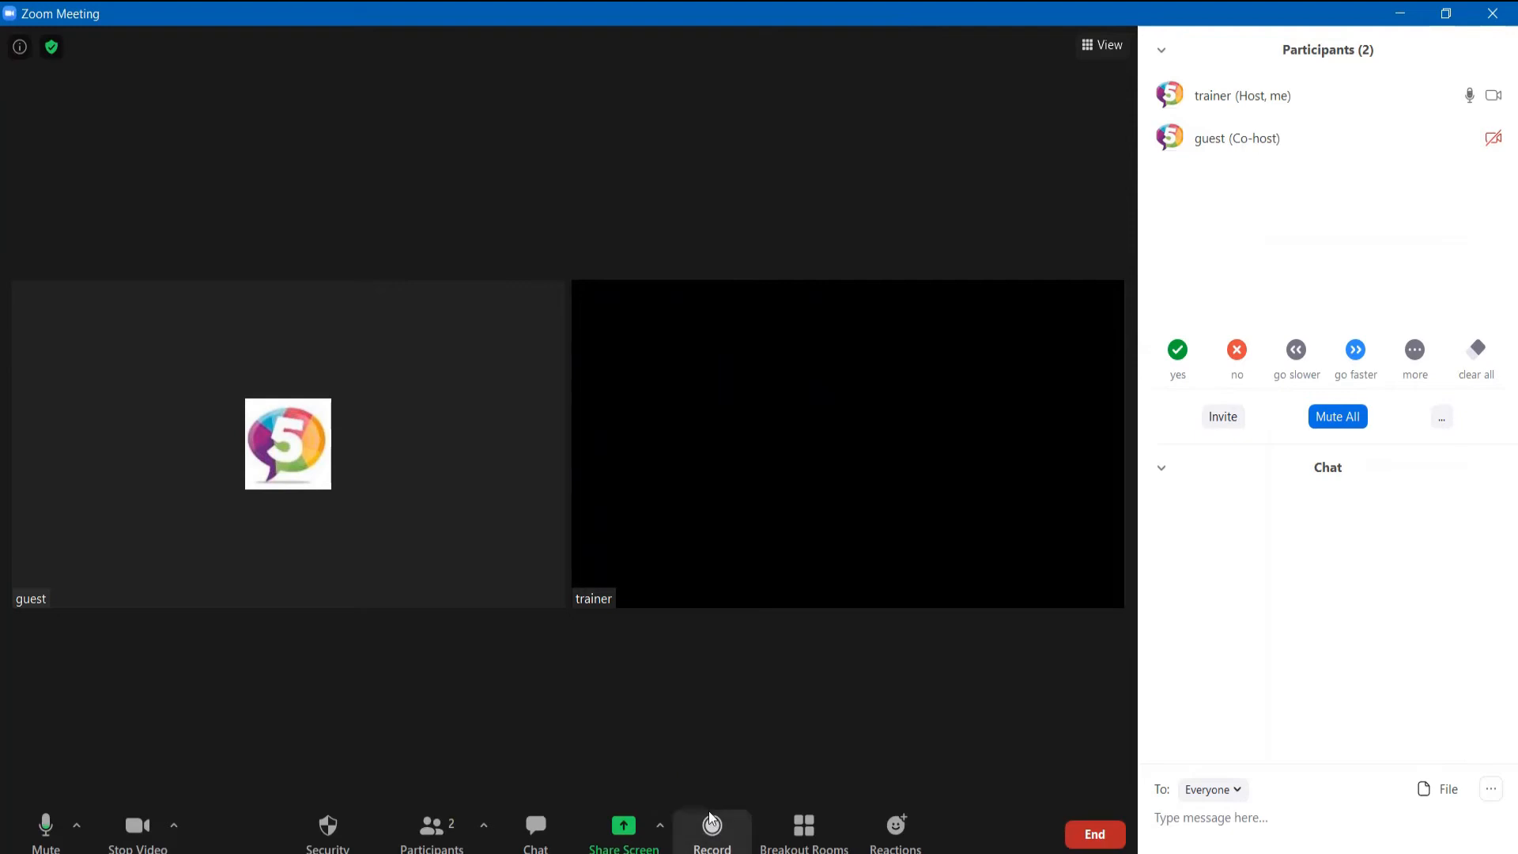
left_click(712, 826)
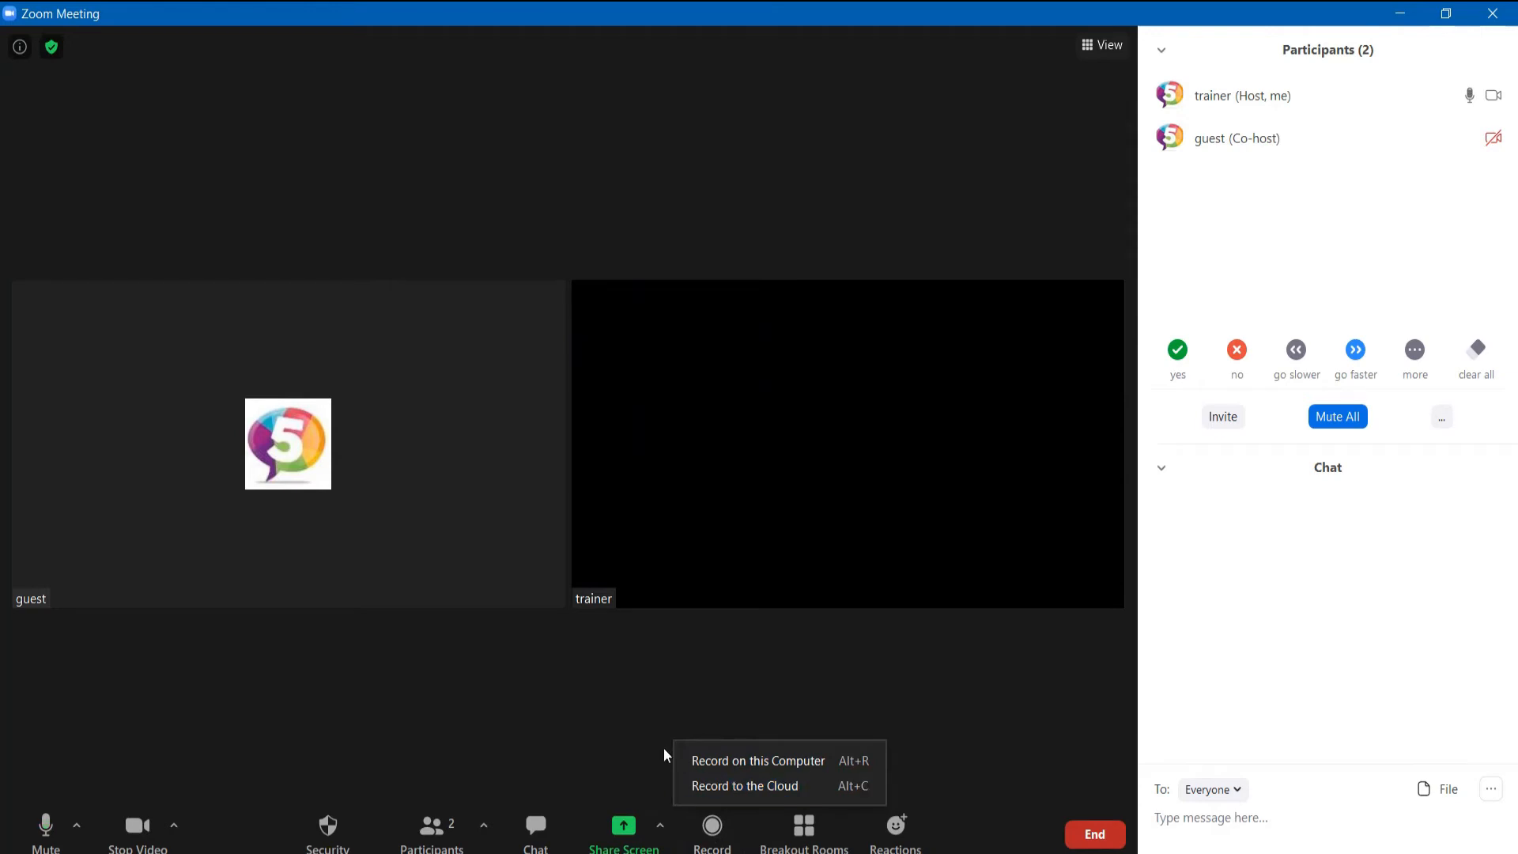
left_click(686, 713)
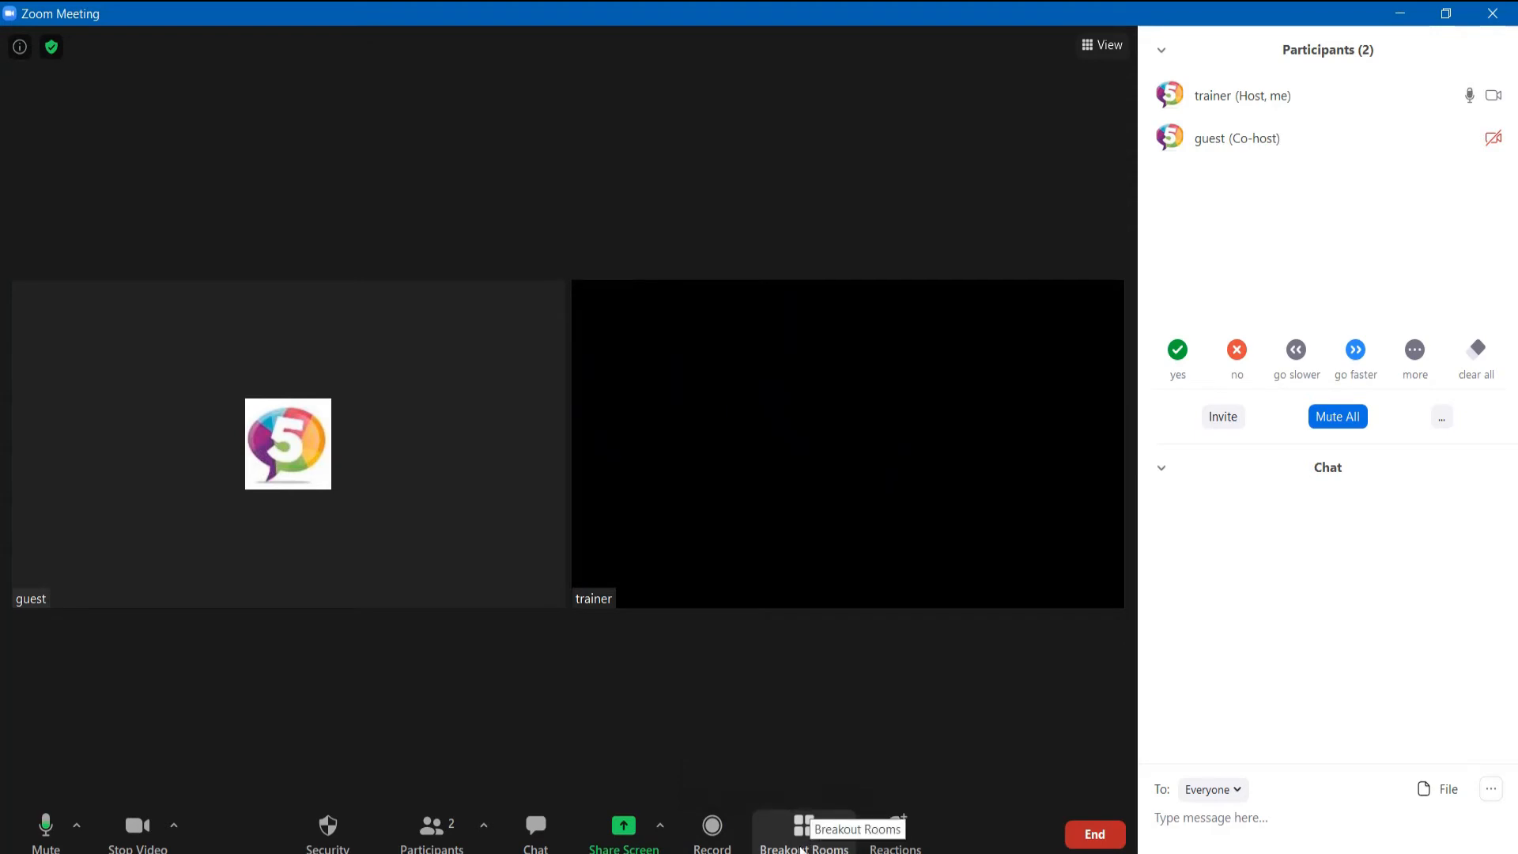
- Create 2 breakout rooms with participants assigned automatically
left_click(800, 845)
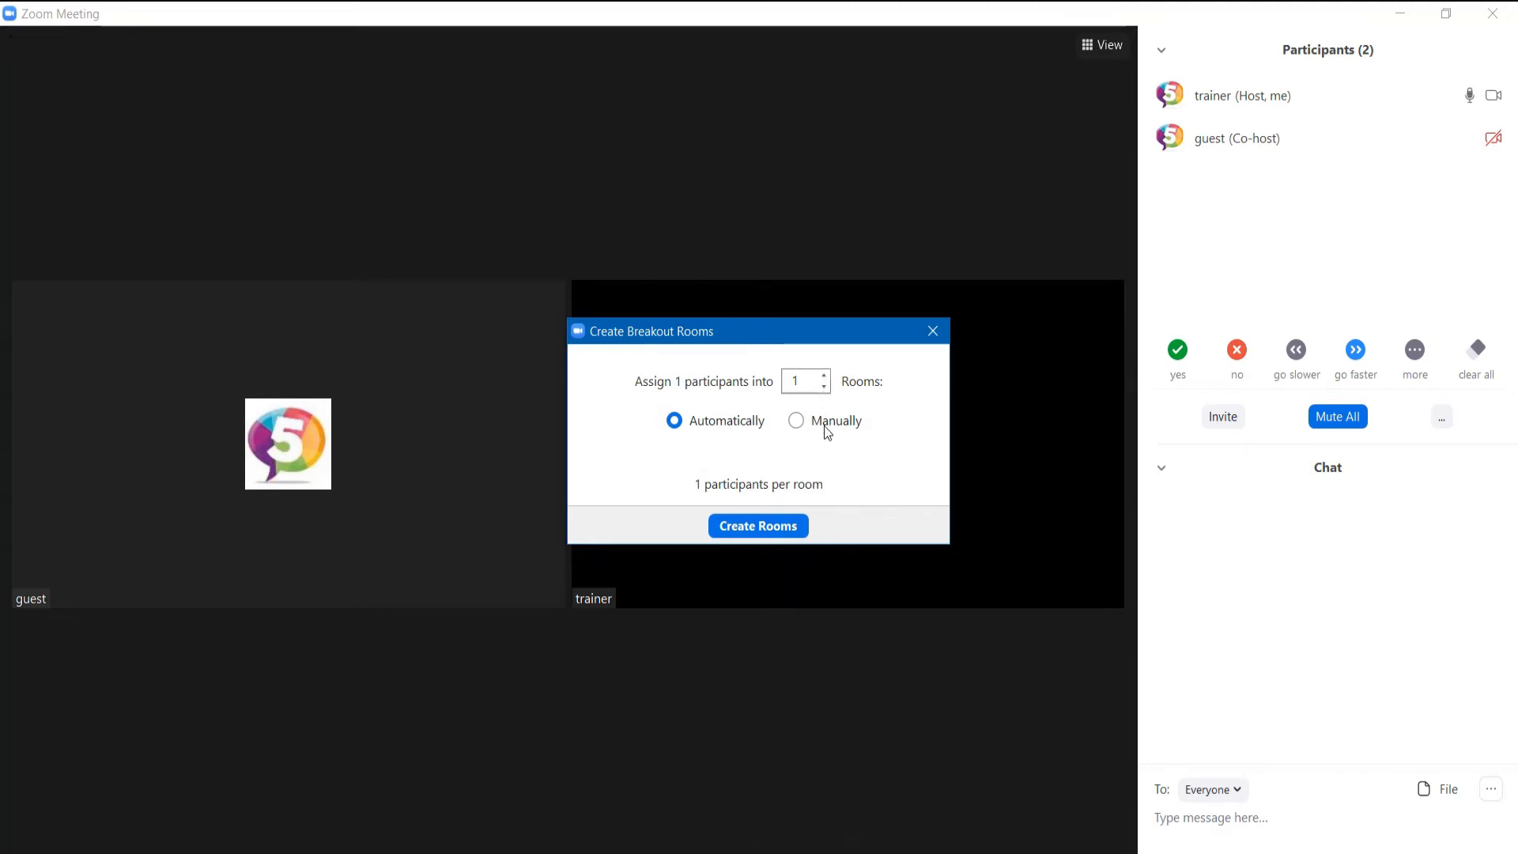
left_click(824, 376)
left_click(824, 376)
left_click(824, 387)
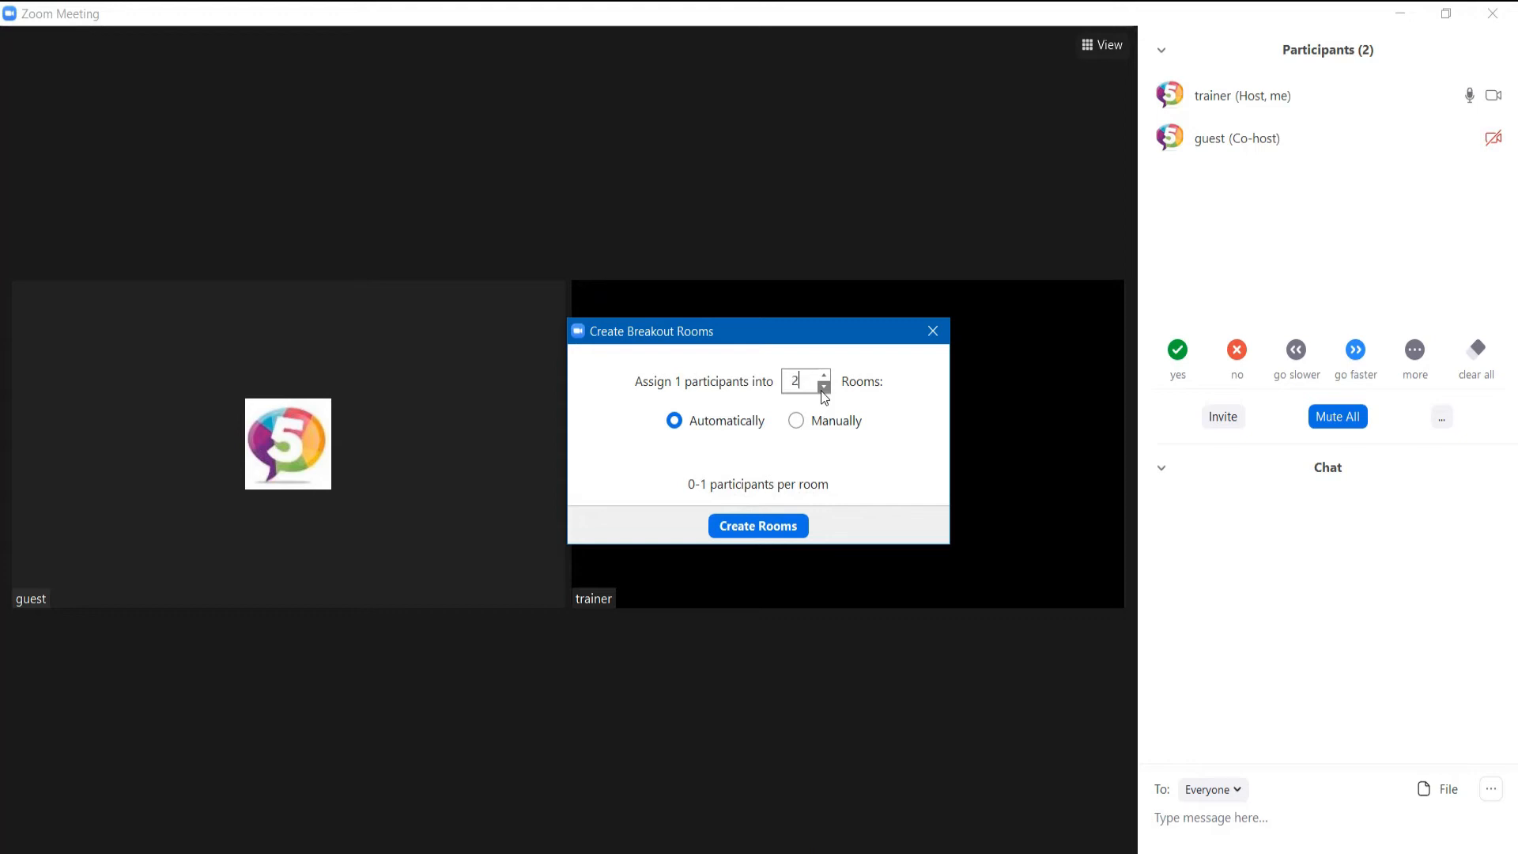
left_click(764, 530)
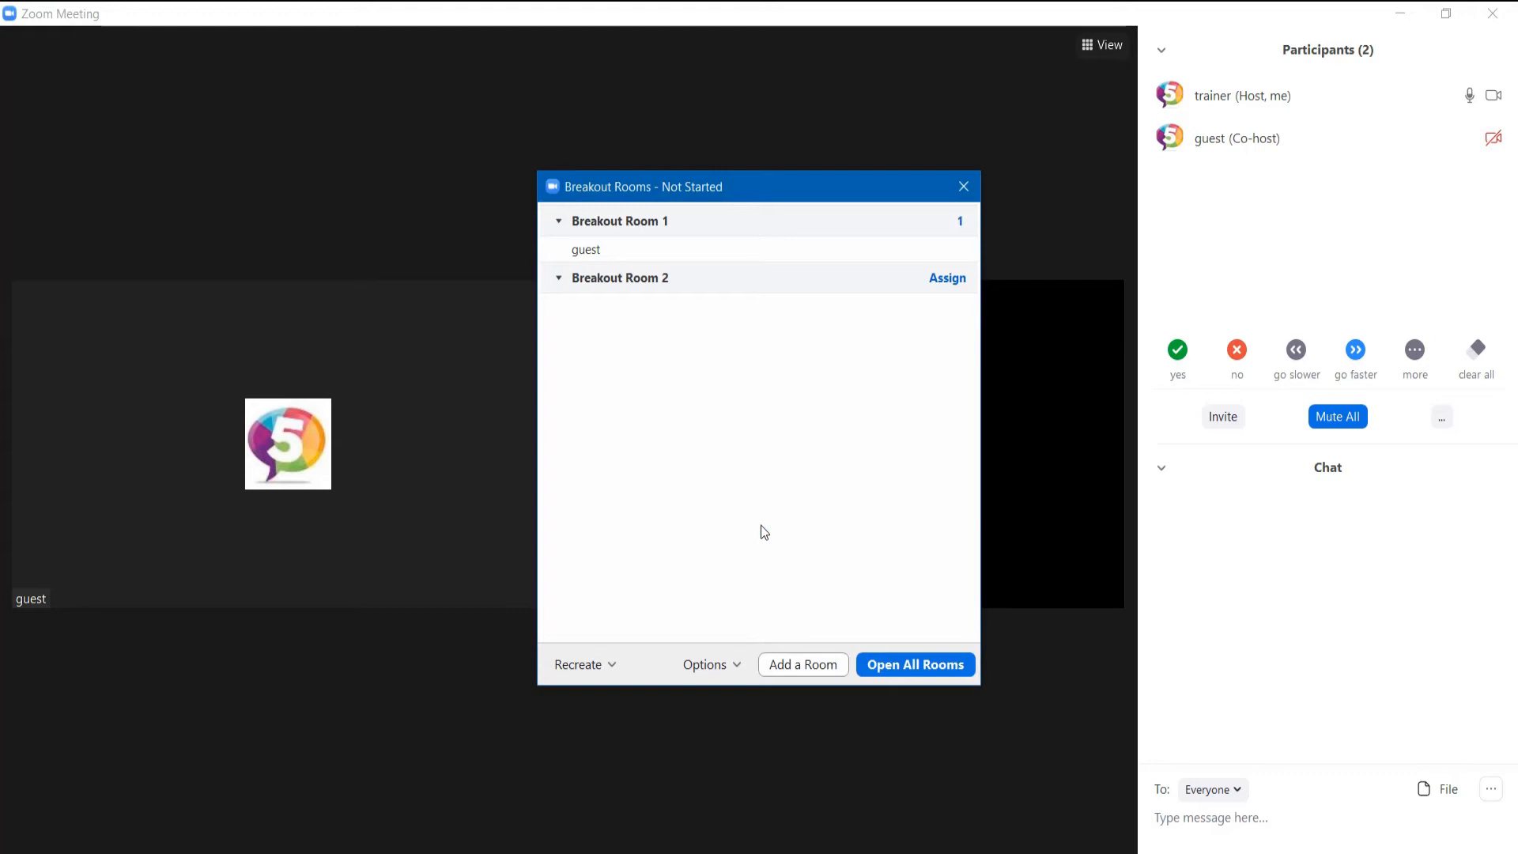
- Add a third breakout room and recreate all 3 rooms with automatic assignment
mouse_move(653, 245)
left_click(794, 668)
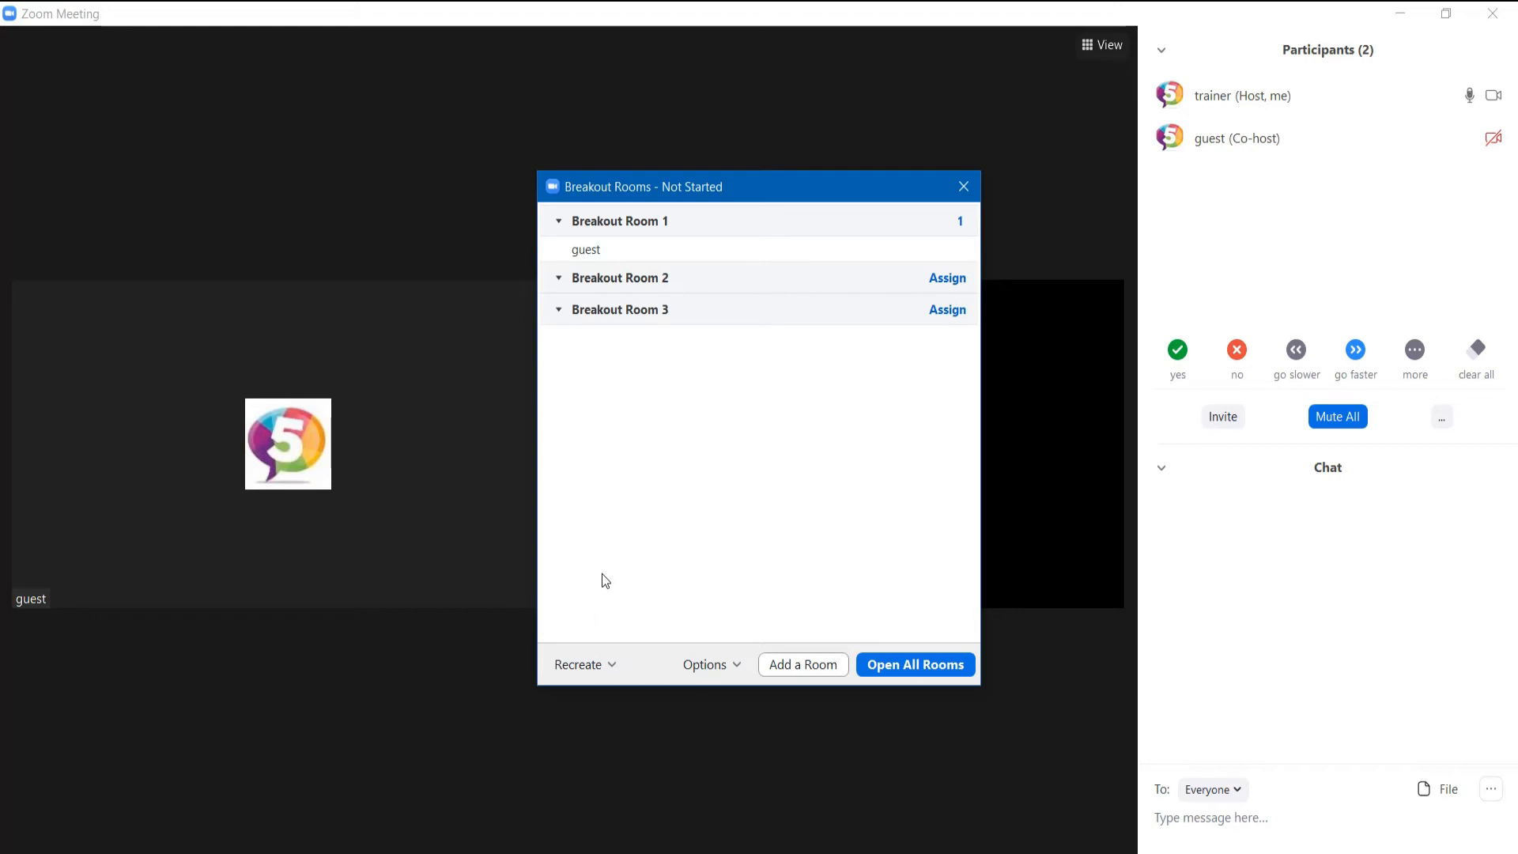
left_click(605, 664)
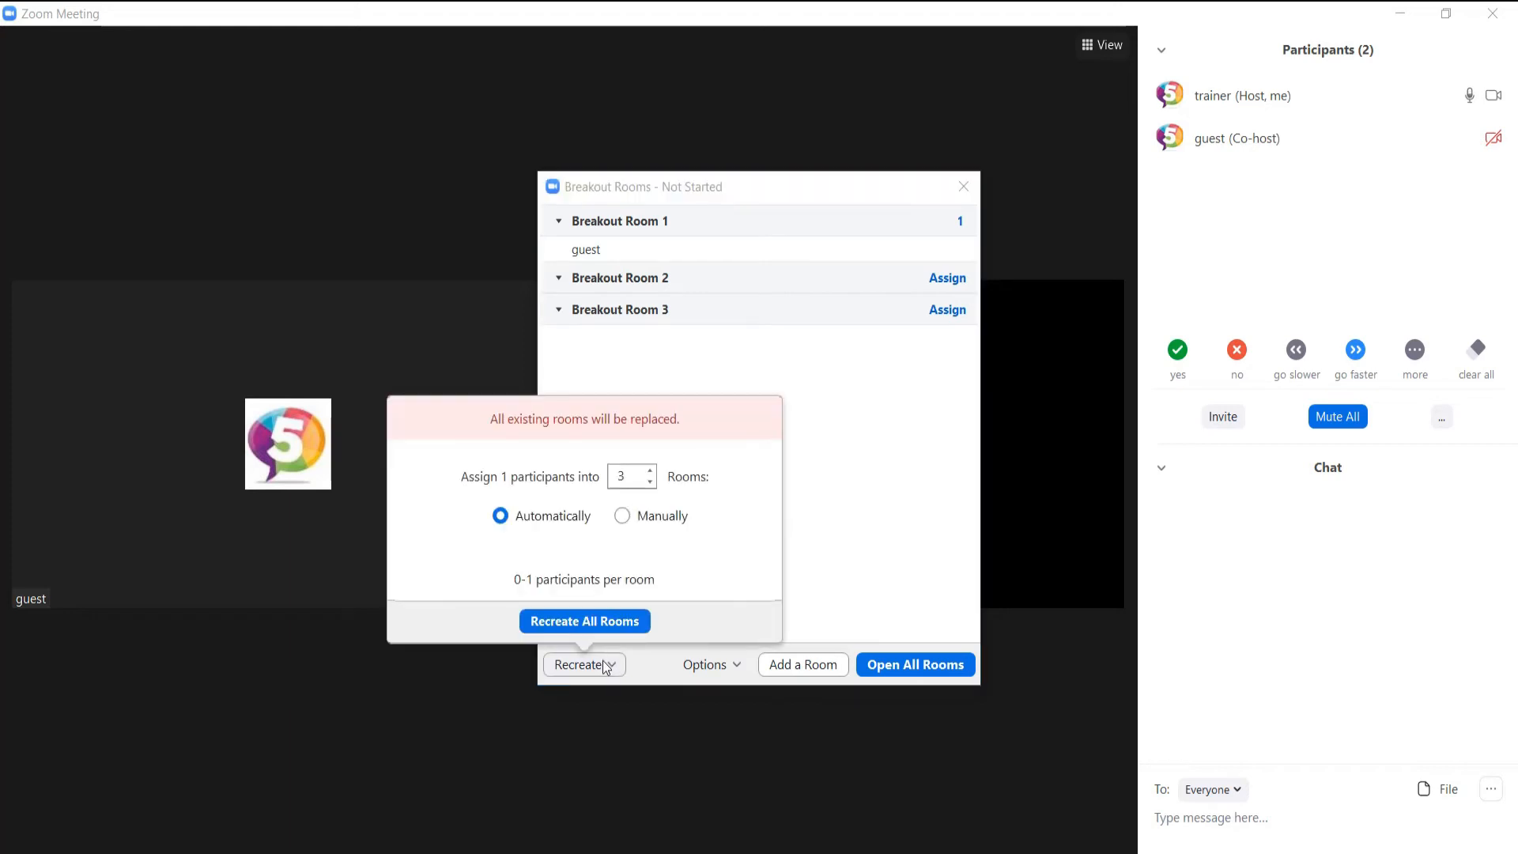
left_click(617, 620)
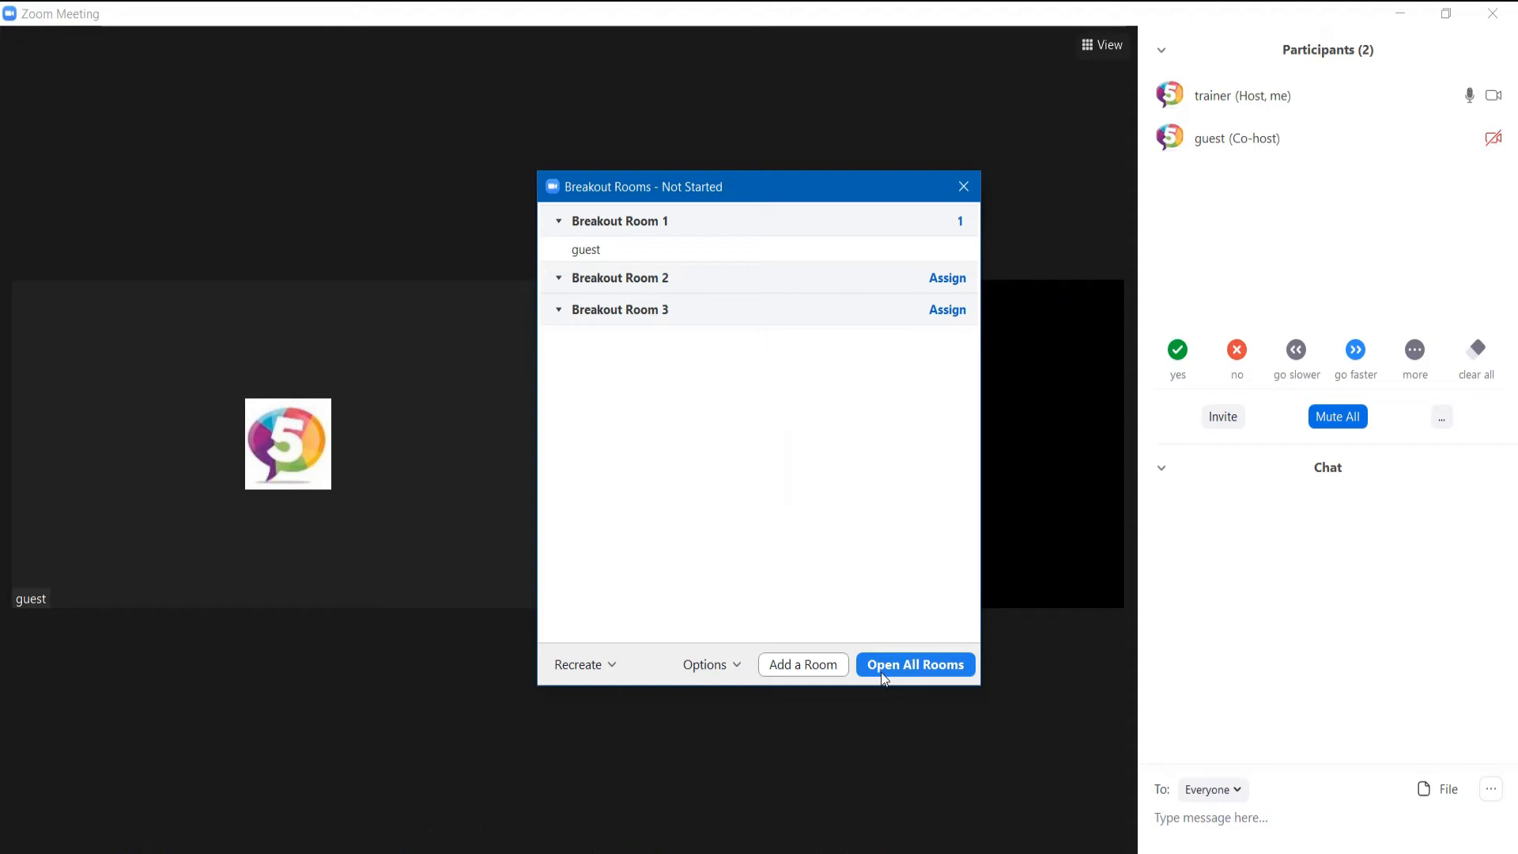
- Look at the breakout room options, including the available countdown timer durations
left_click(739, 667)
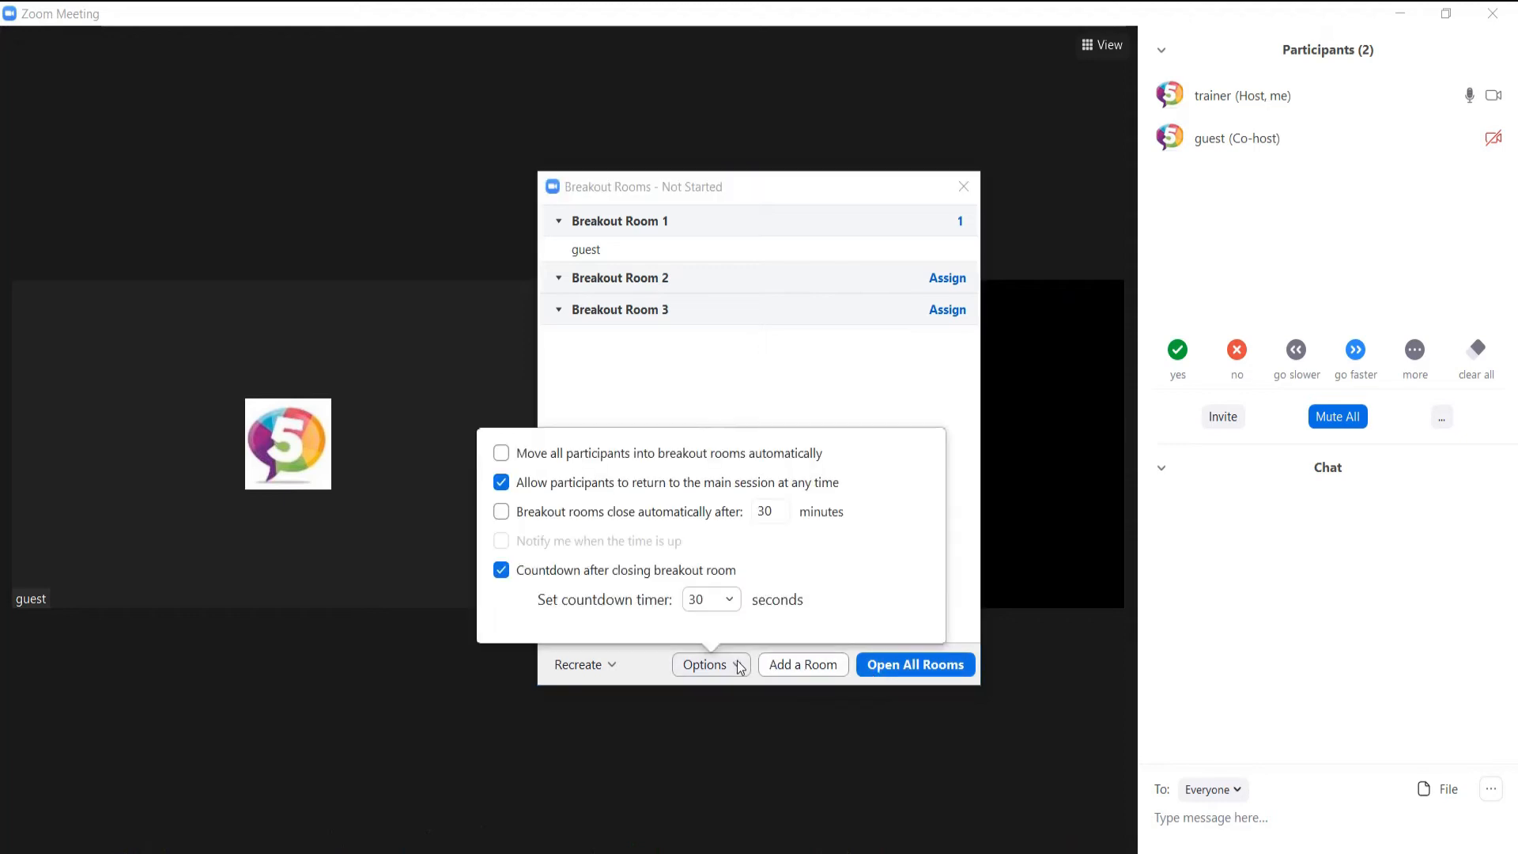
left_click(720, 602)
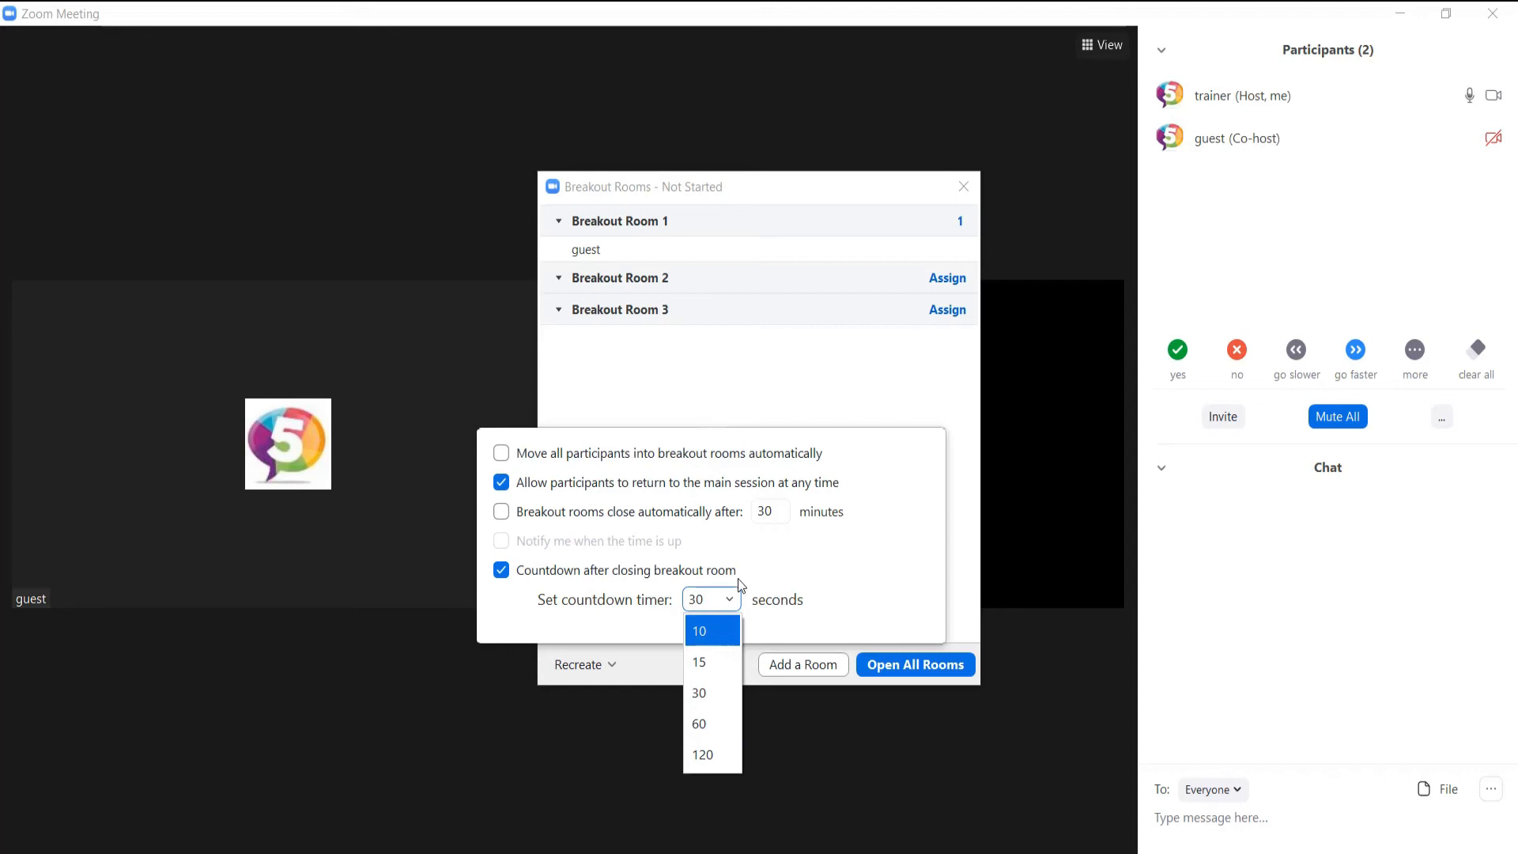
left_click(850, 604)
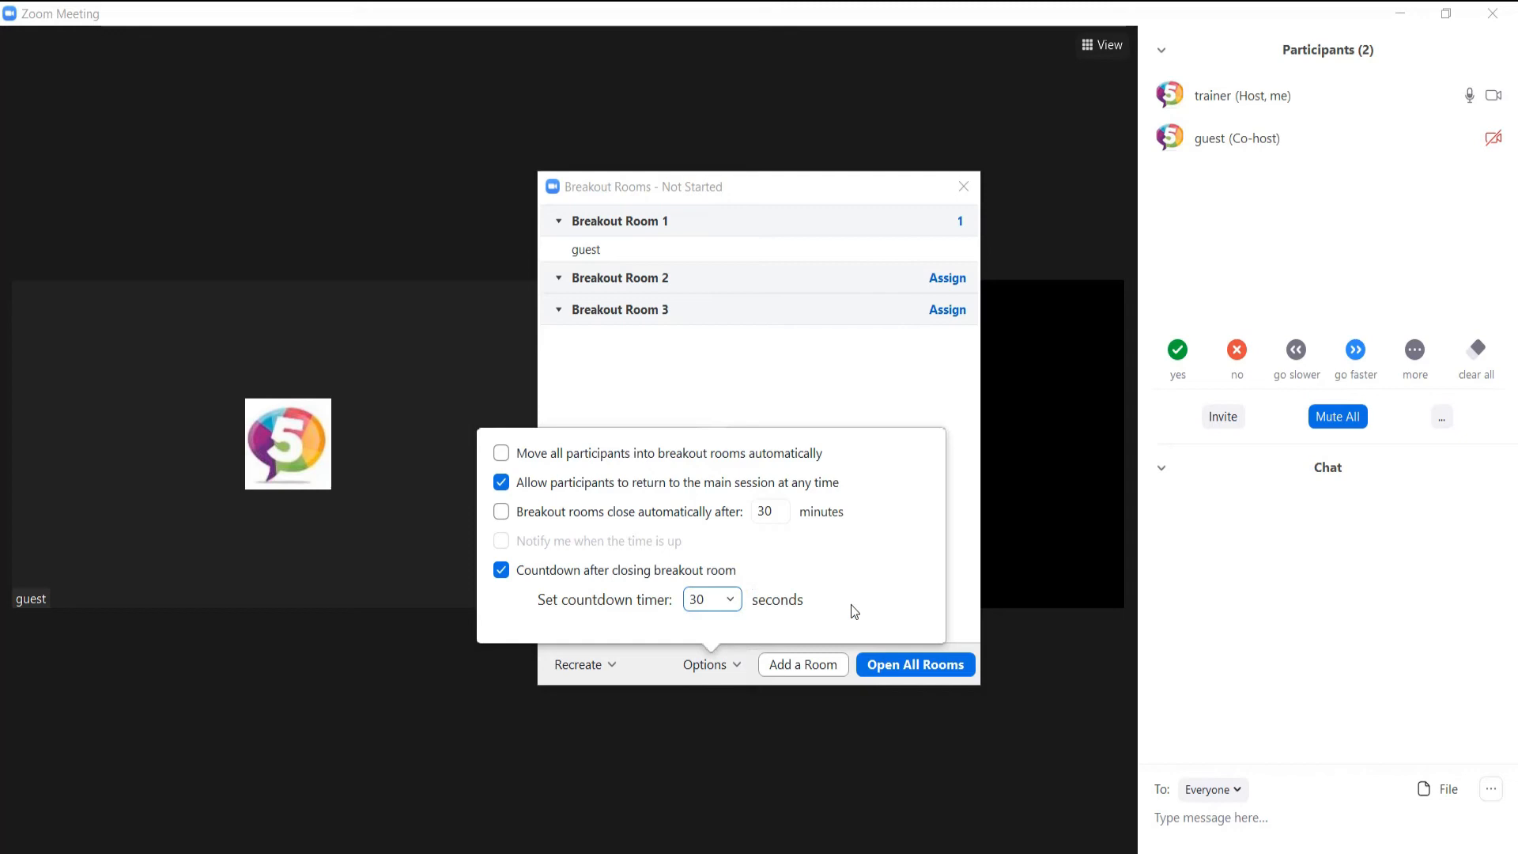
left_click(977, 577)
- Open all the breakout rooms and shift the Breakout Rooms window slightly
left_click(941, 664)
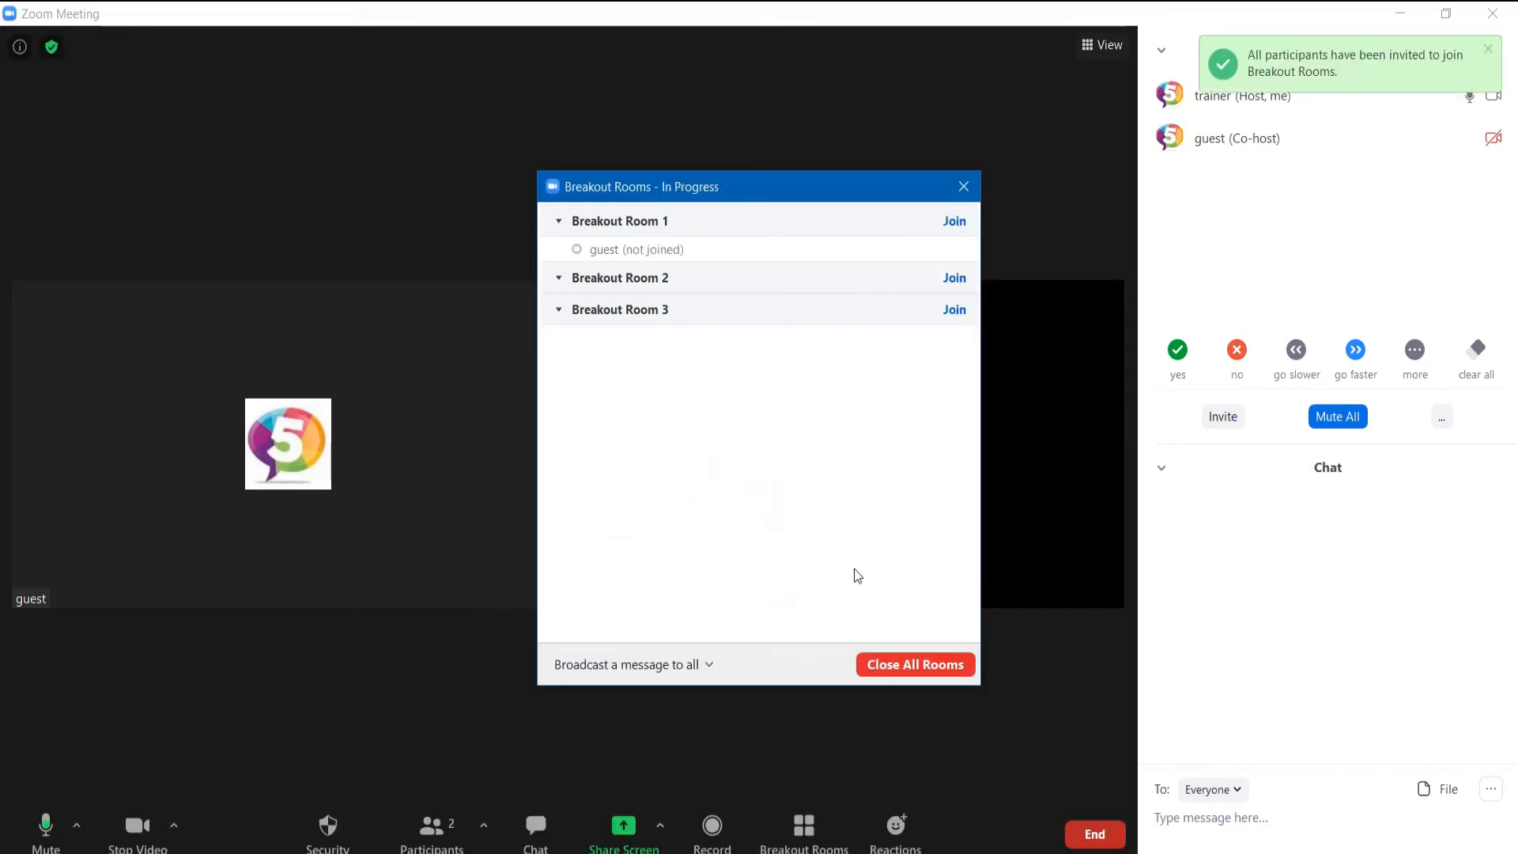
mouse_move(686, 251)
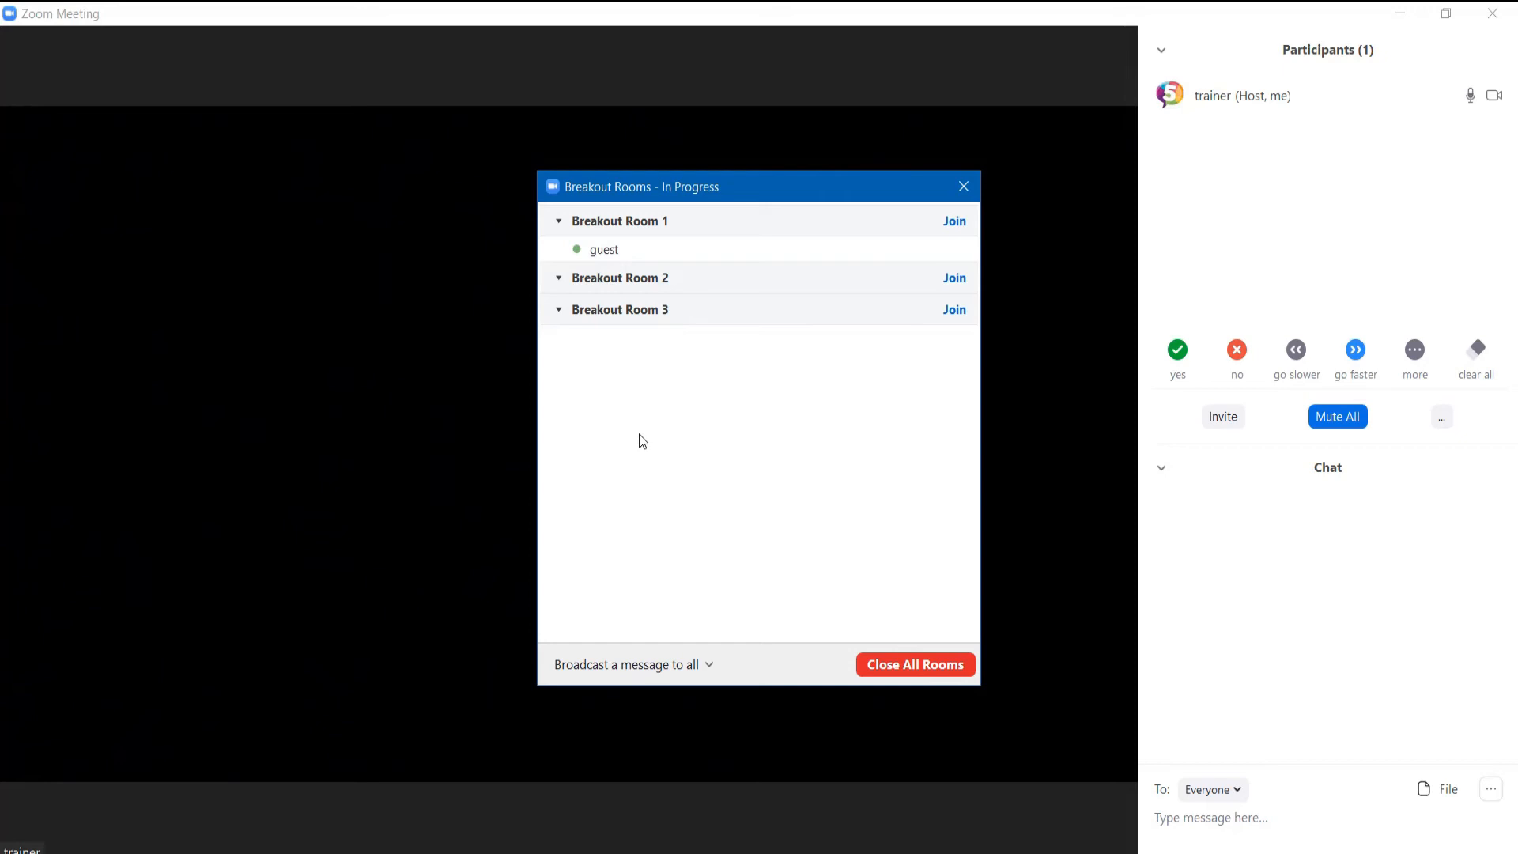
left_click_drag(744, 202, 772, 227)
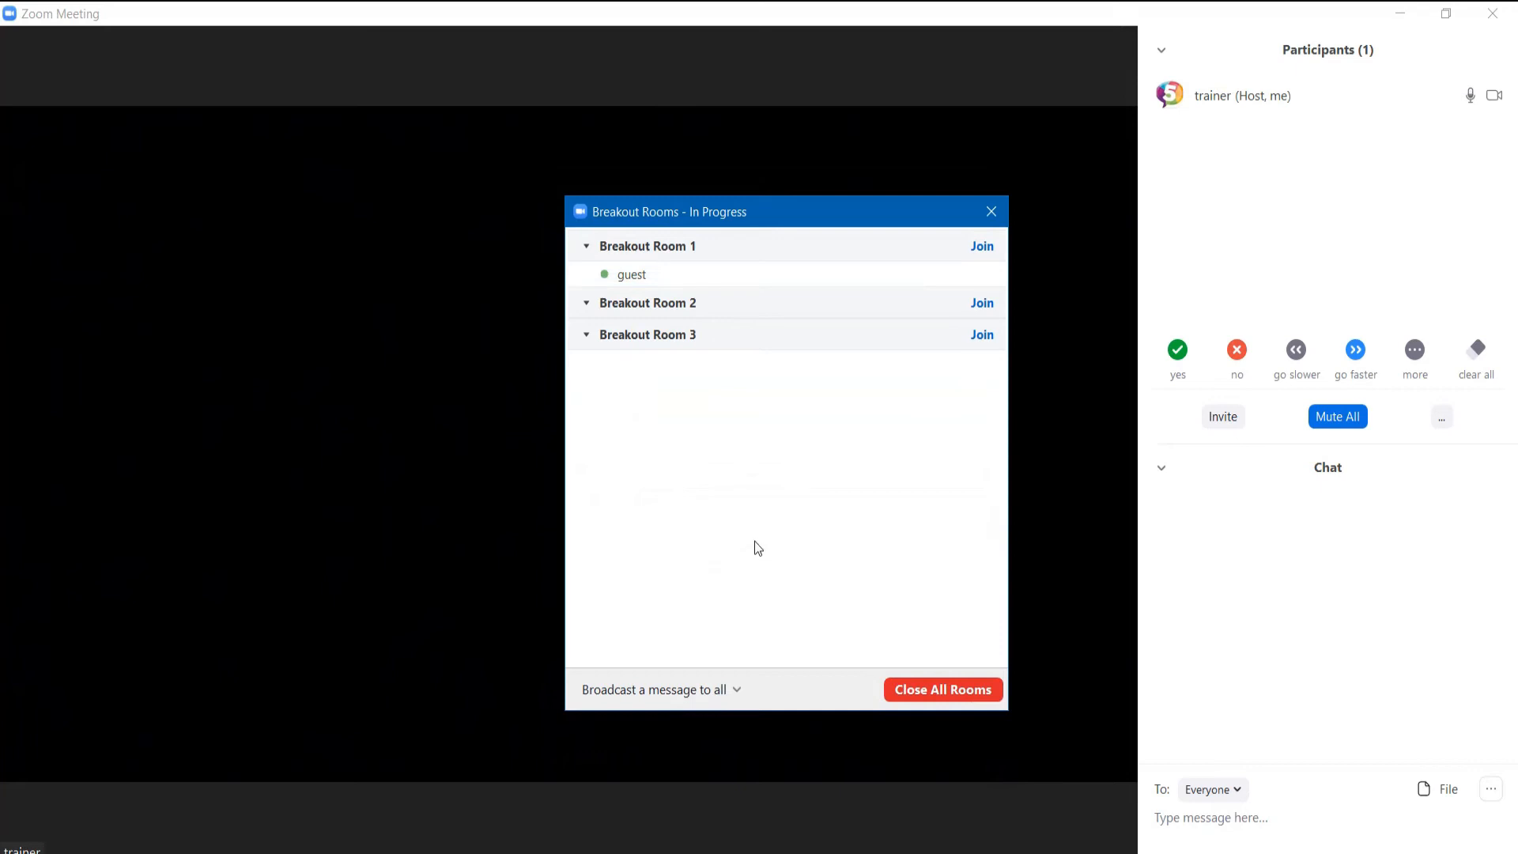
- Broadcast the message "10 mins left" to all breakout rooms
left_click(704, 691)
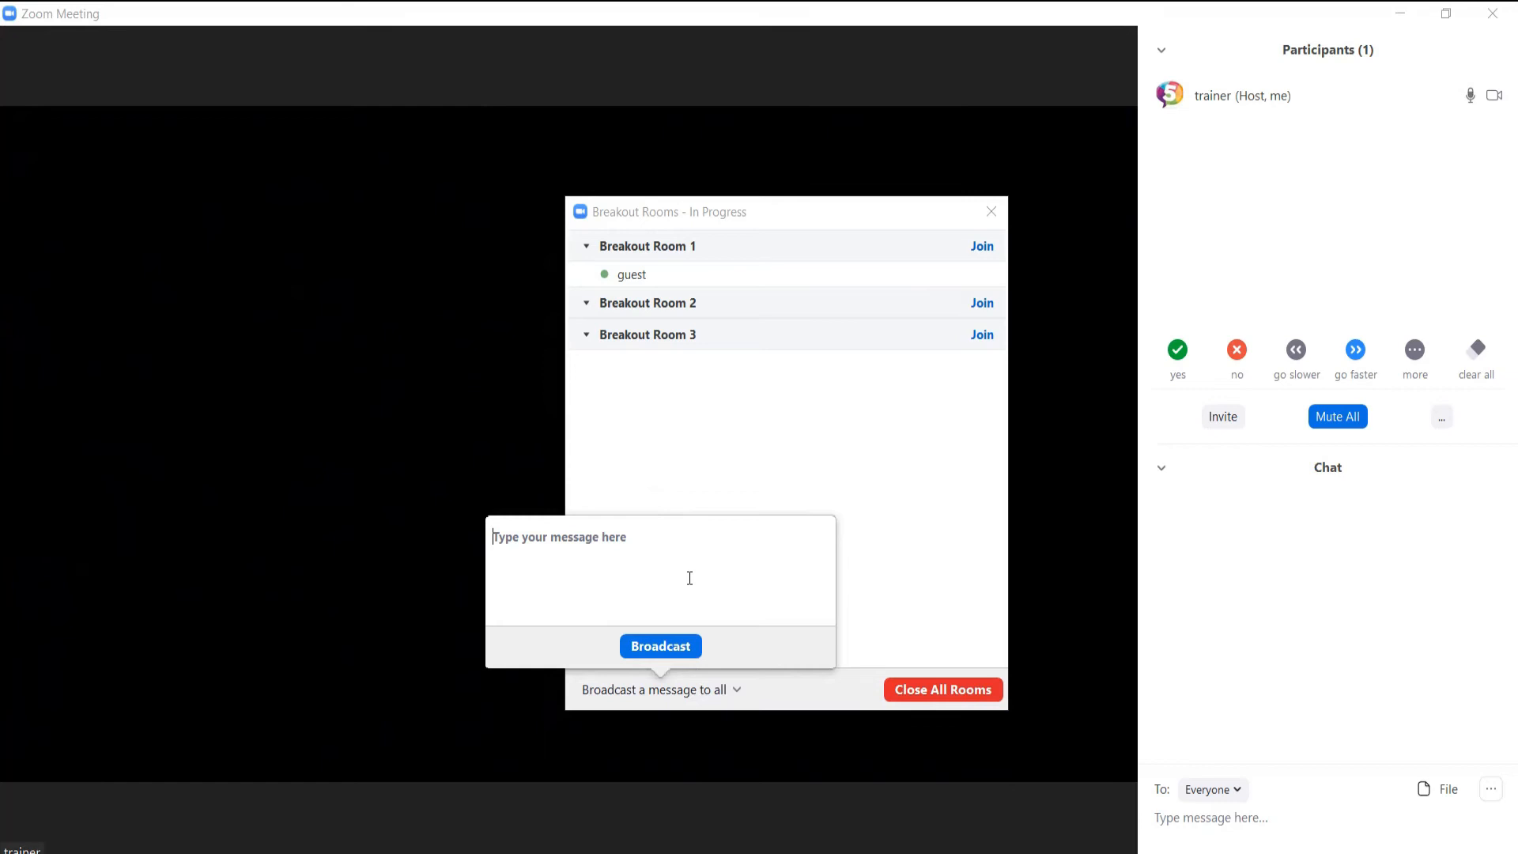
type("10 mins left")
left_click(656, 648)
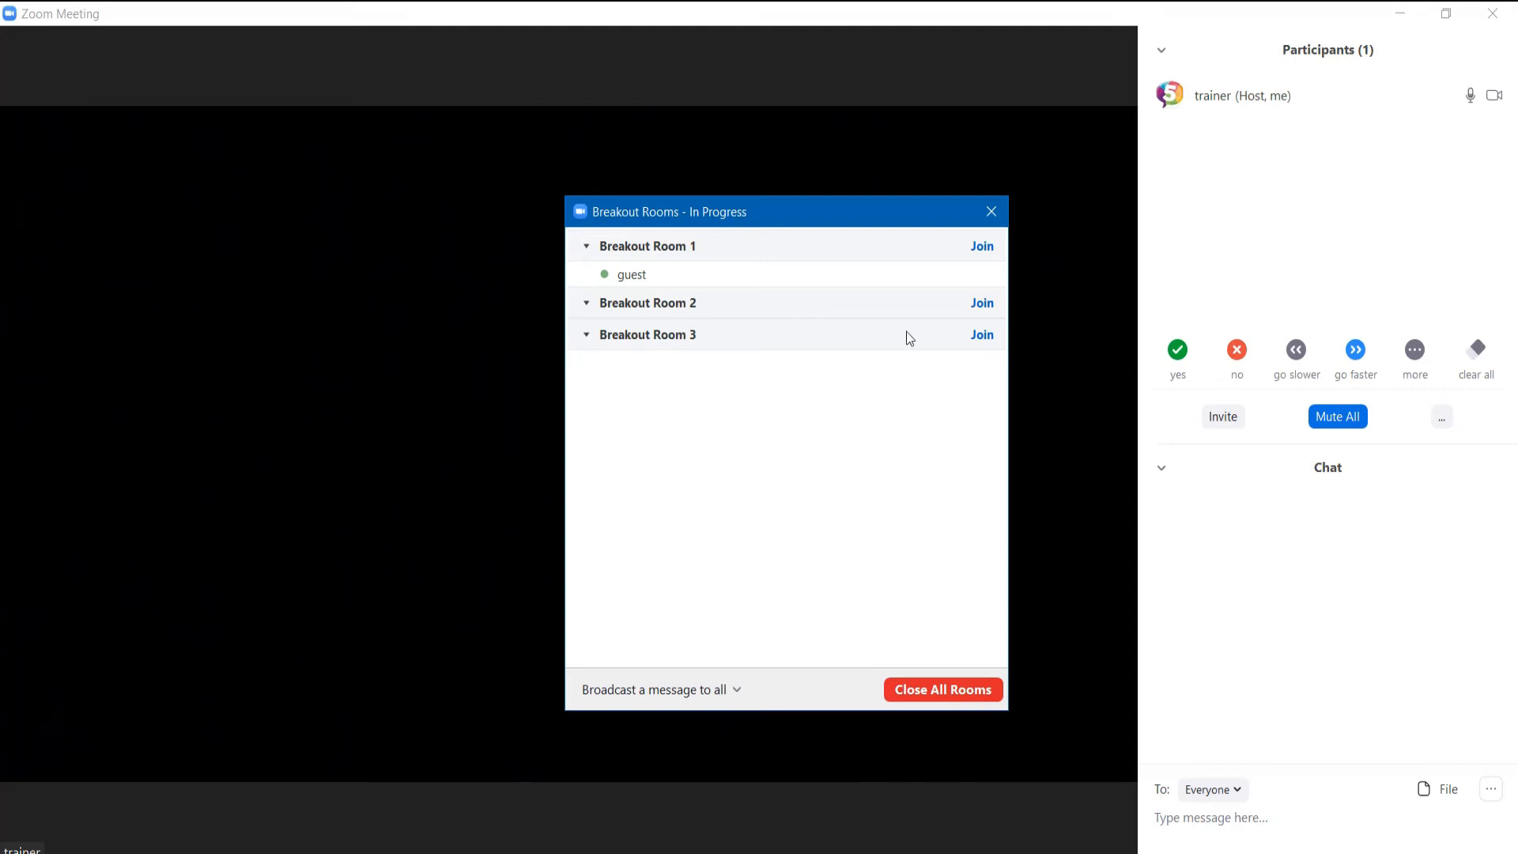
- Join Breakout Room 1 as host and maximize its meeting window
left_click(972, 251)
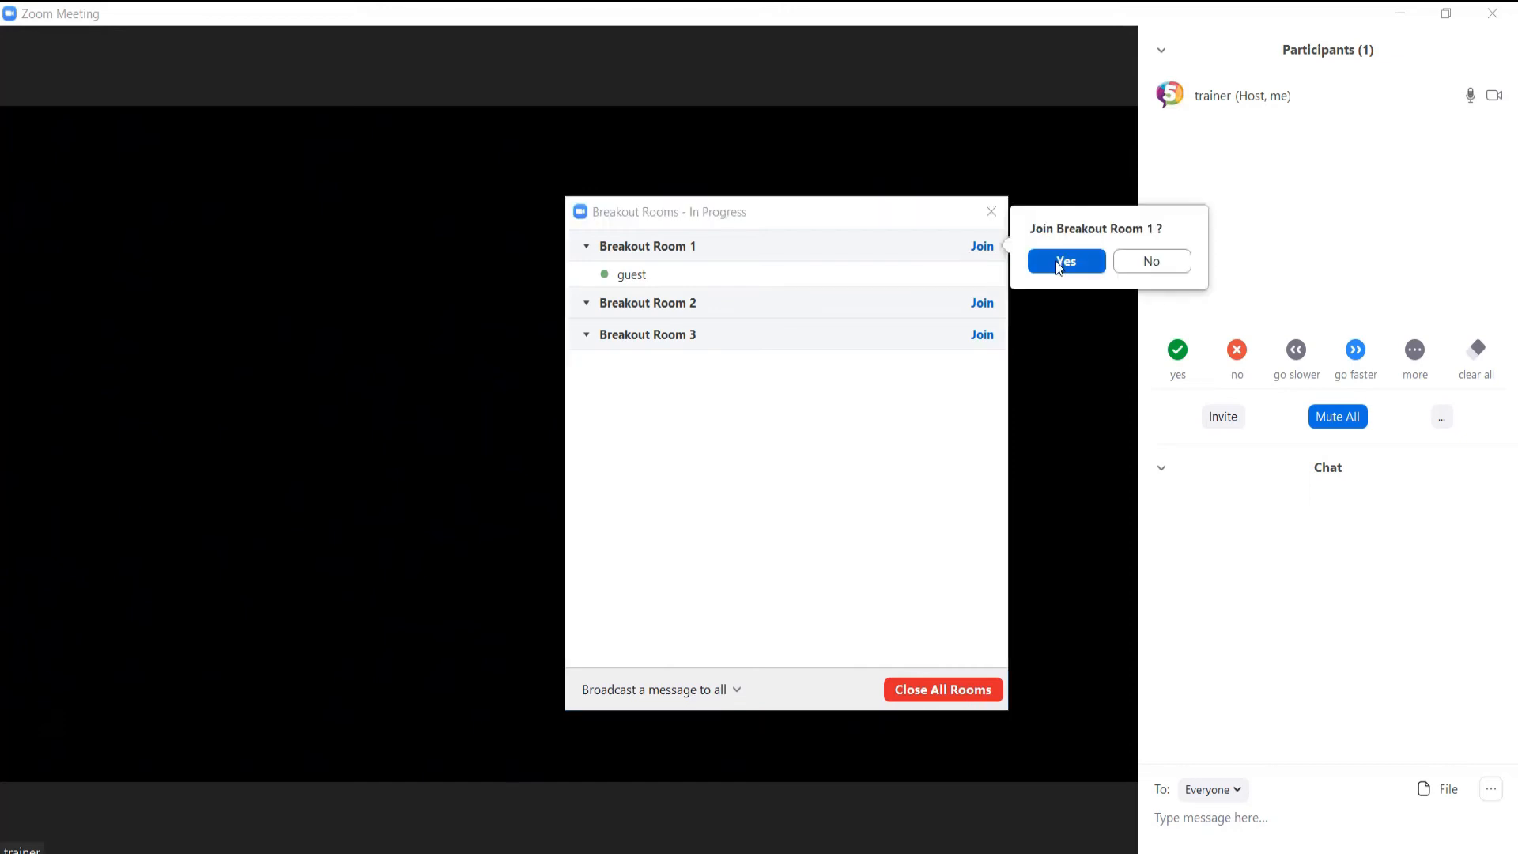
left_click(1060, 261)
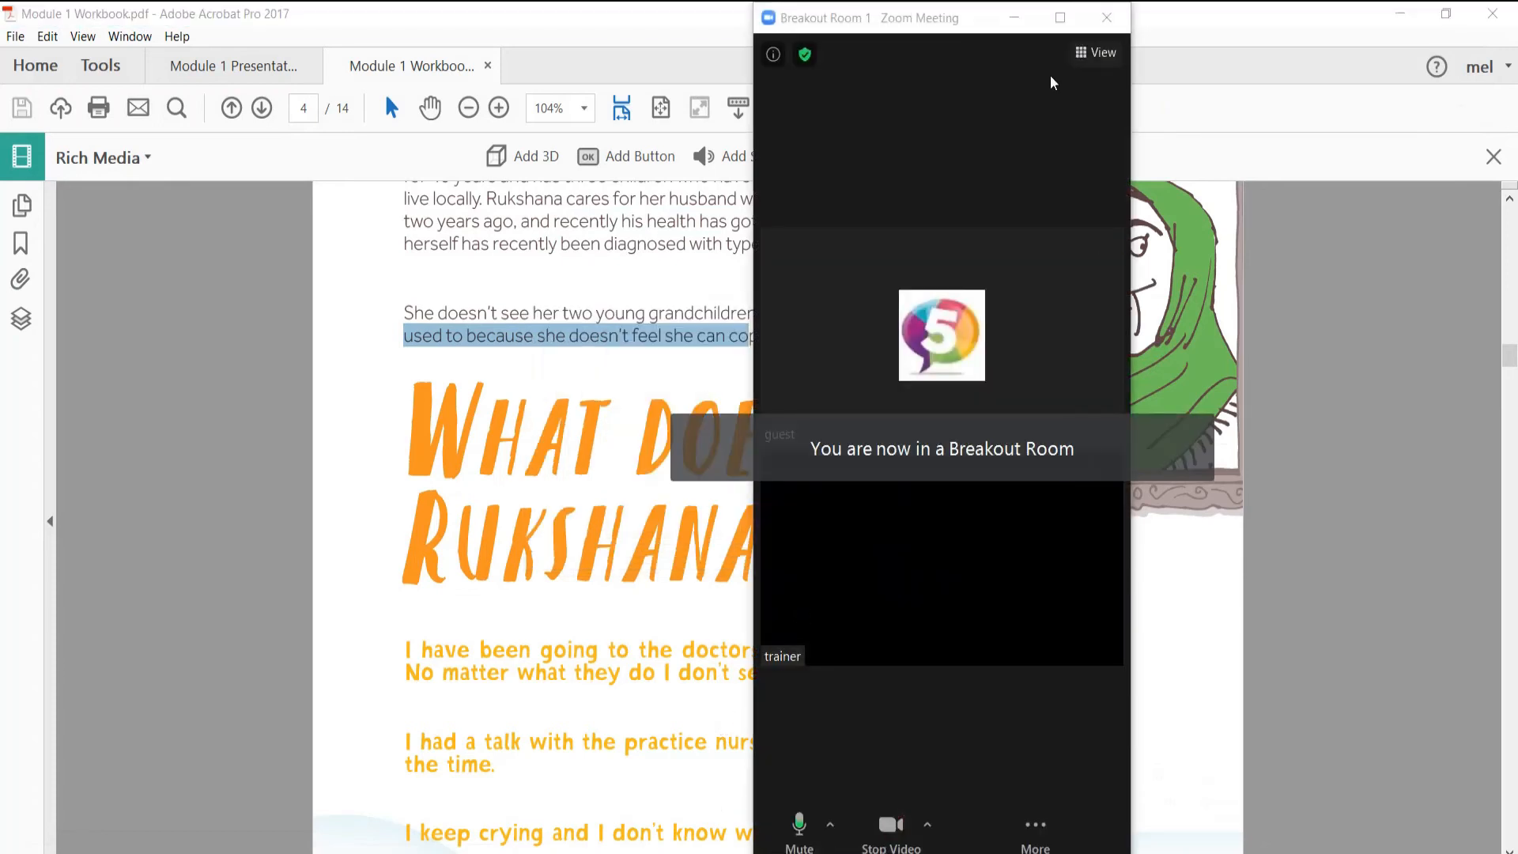
left_click(1060, 17)
mouse_move(962, 325)
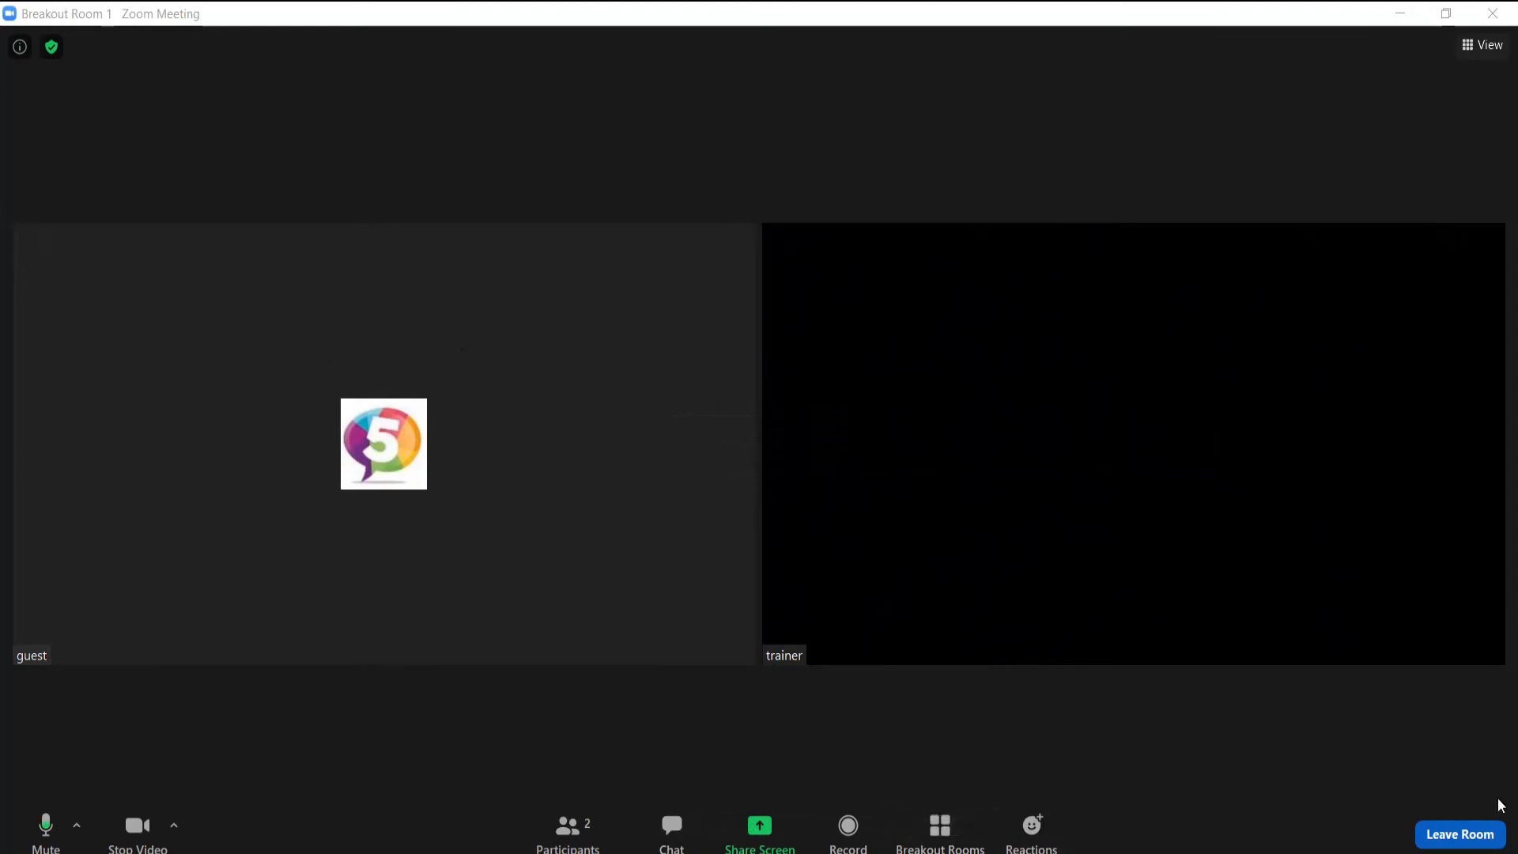
- Leave the breakout room, staying in the main meeting, and maximize the meeting window
left_click(1467, 839)
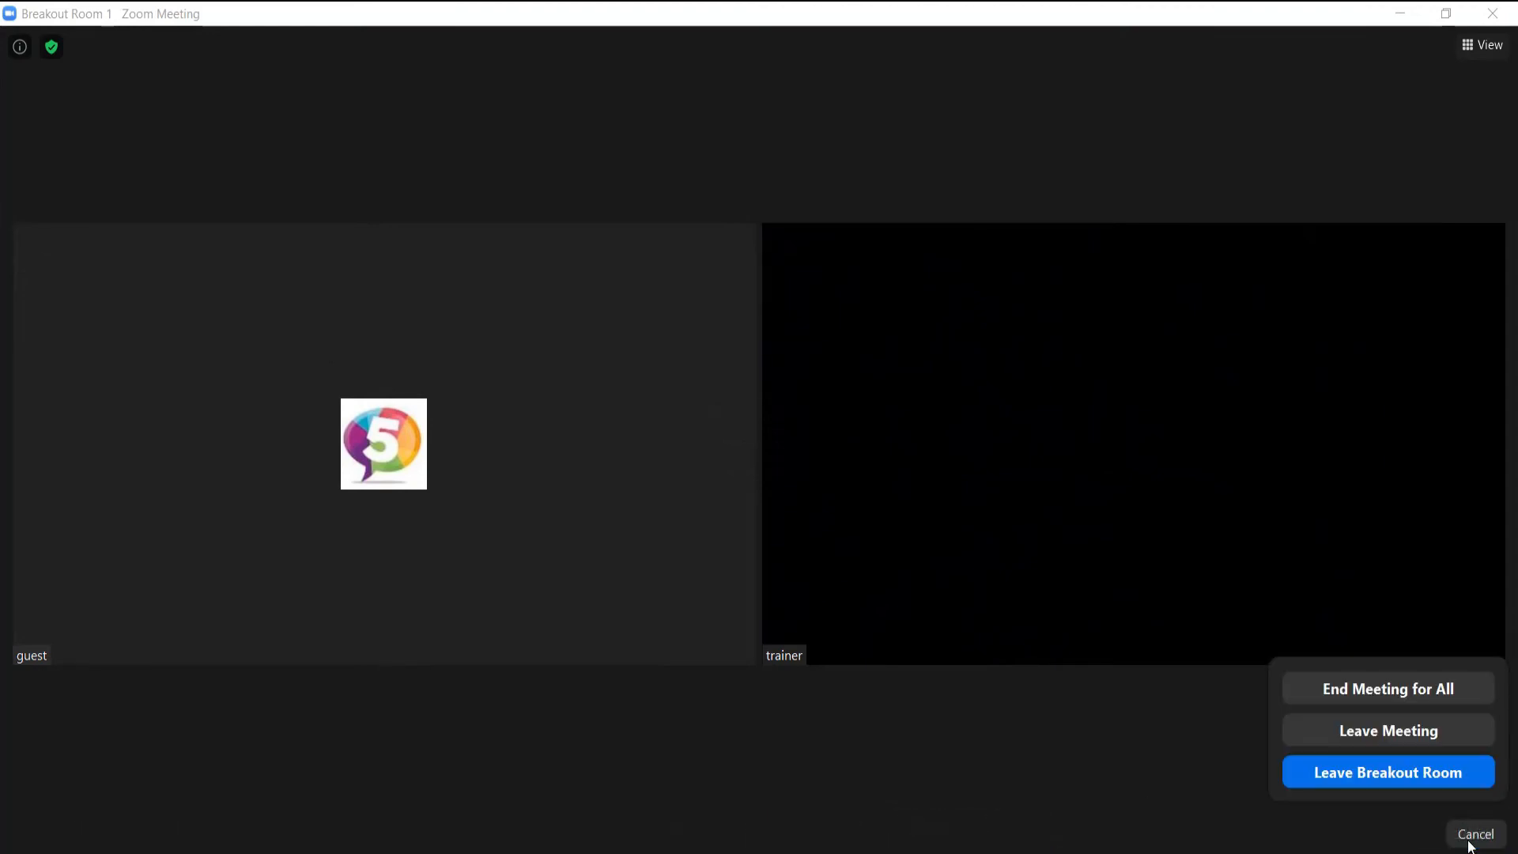
left_click(1438, 779)
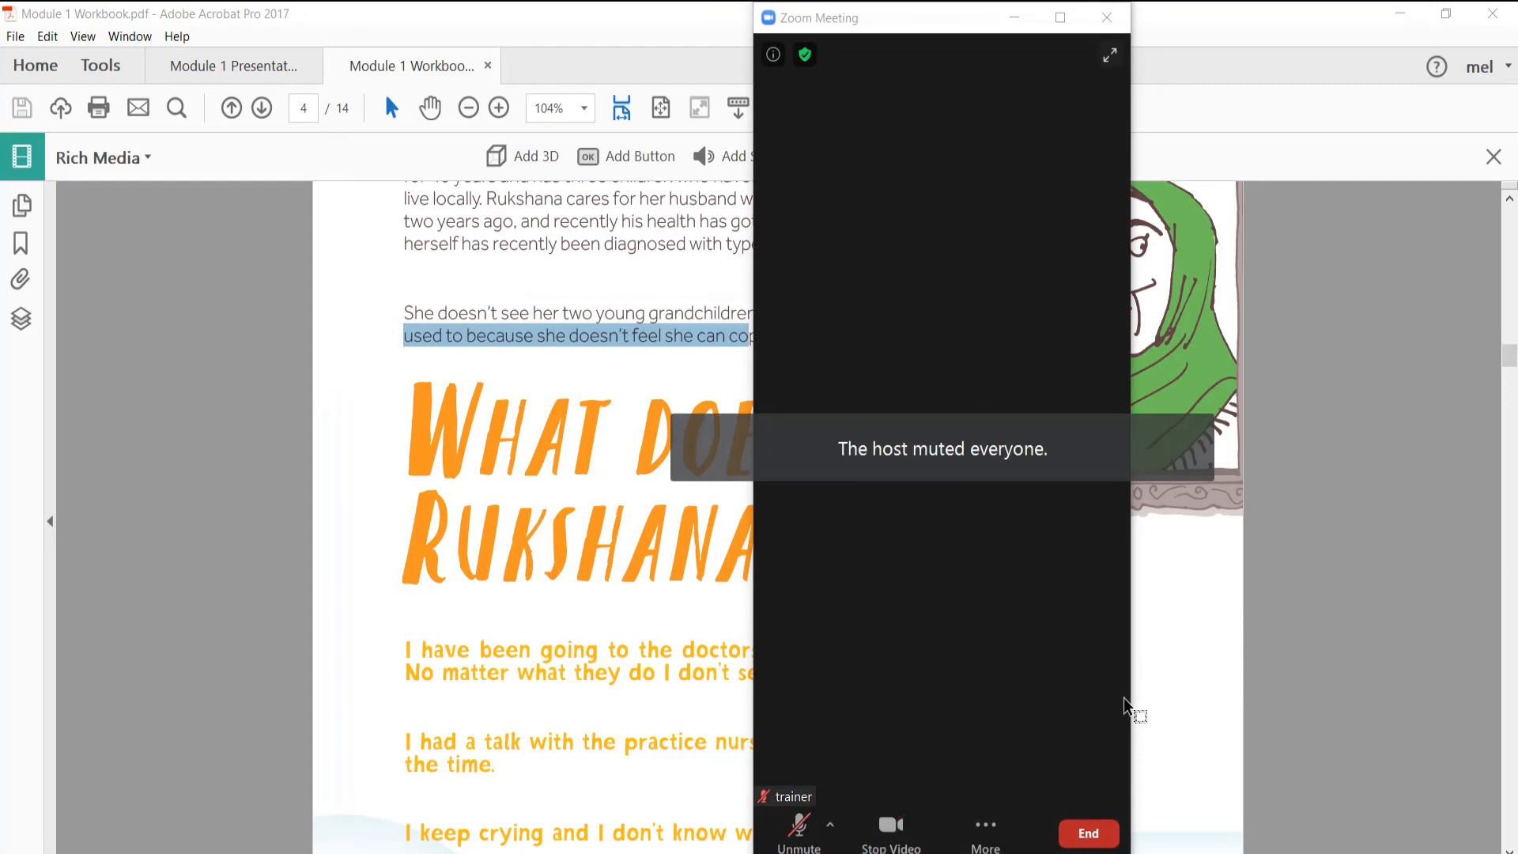
left_click(1060, 17)
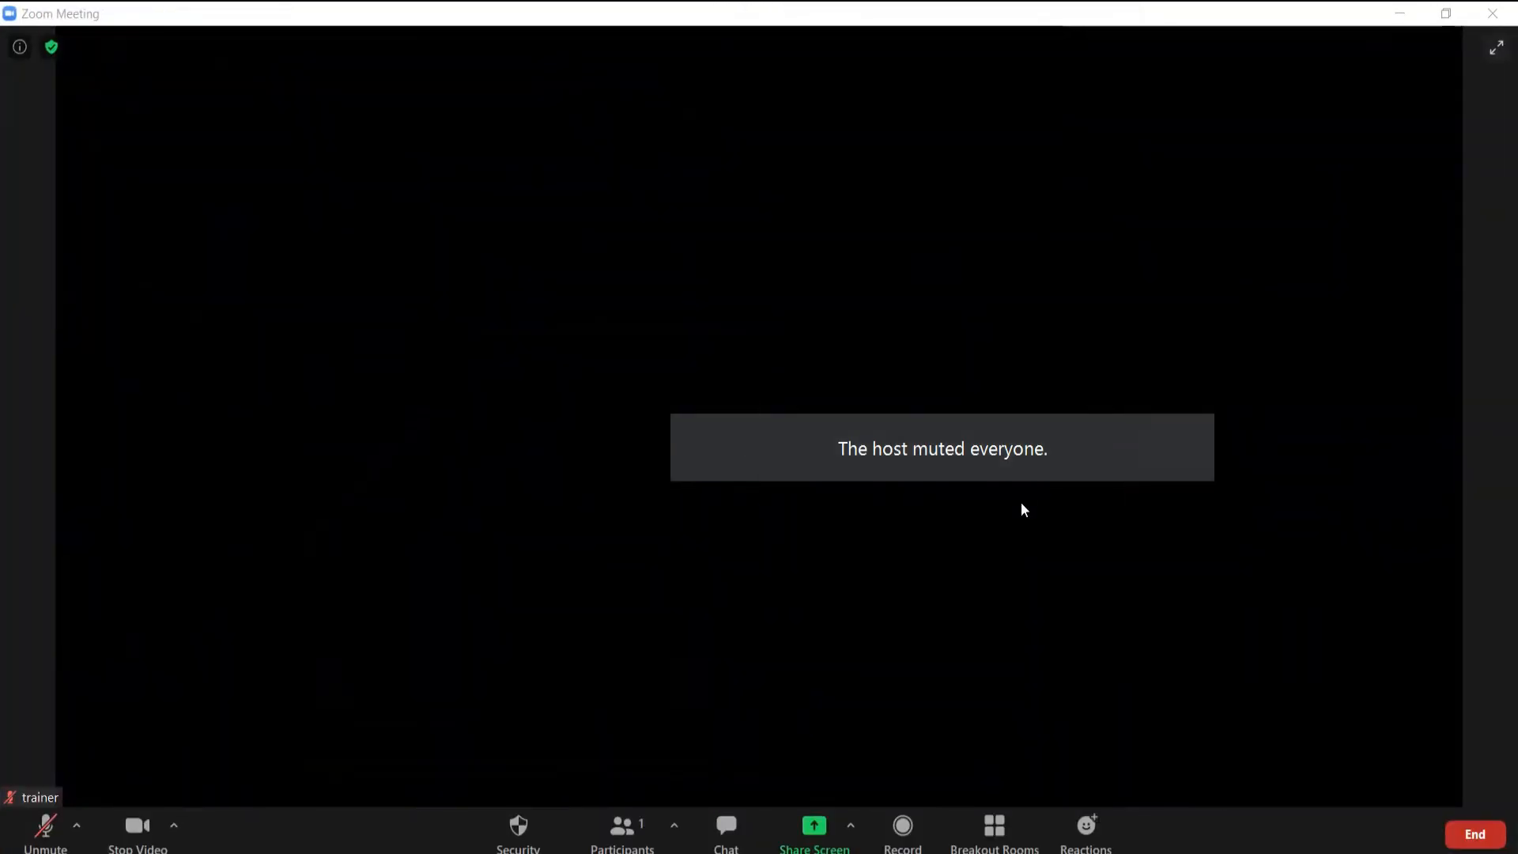
- Check the list of breakout rooms in progress and look at the meeting reactions
left_click(994, 827)
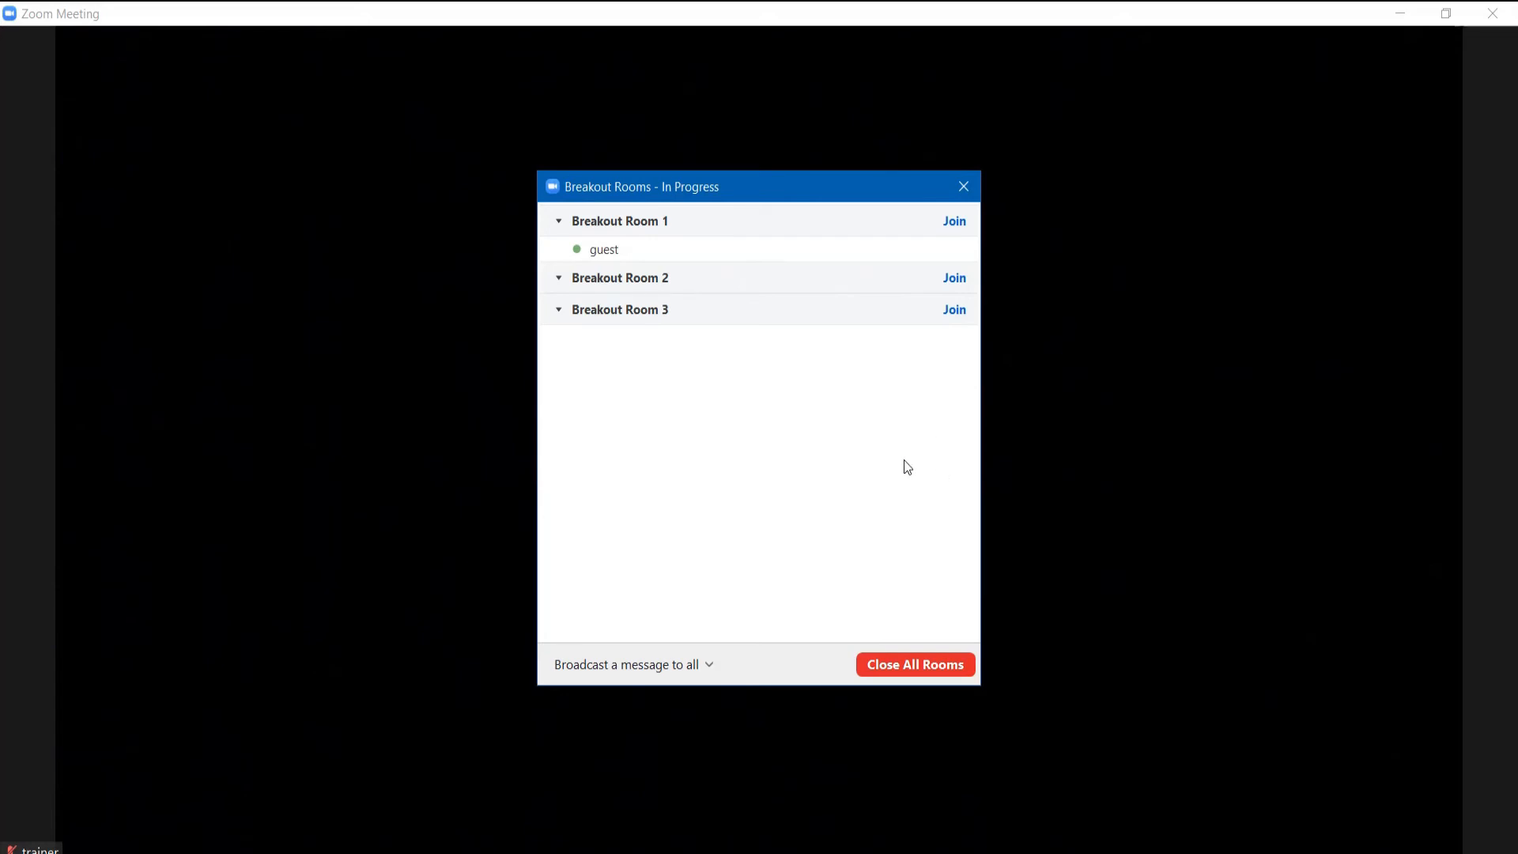
left_click(974, 184)
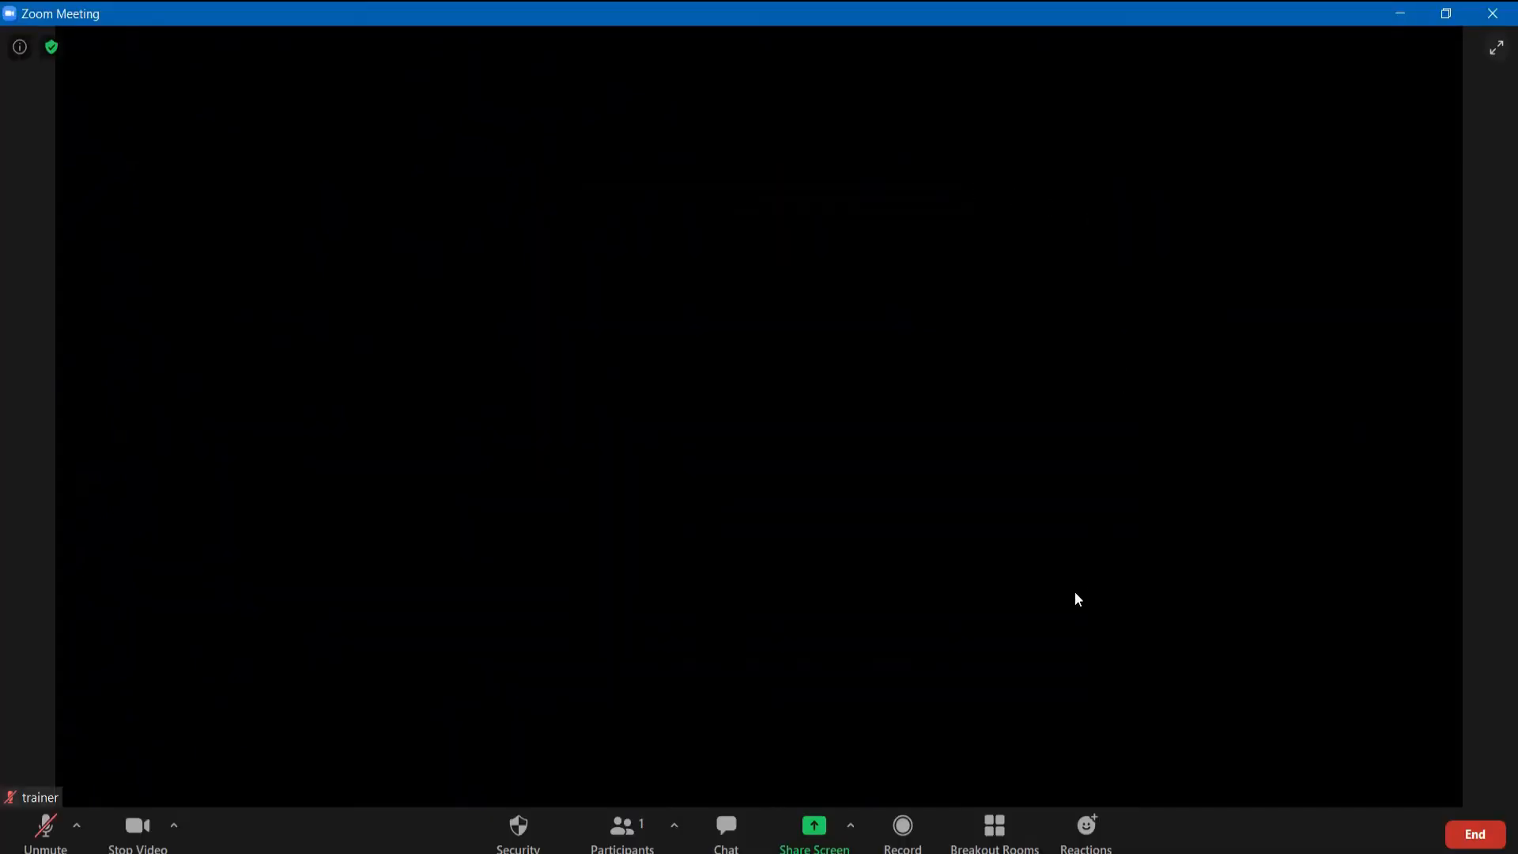
left_click(1075, 826)
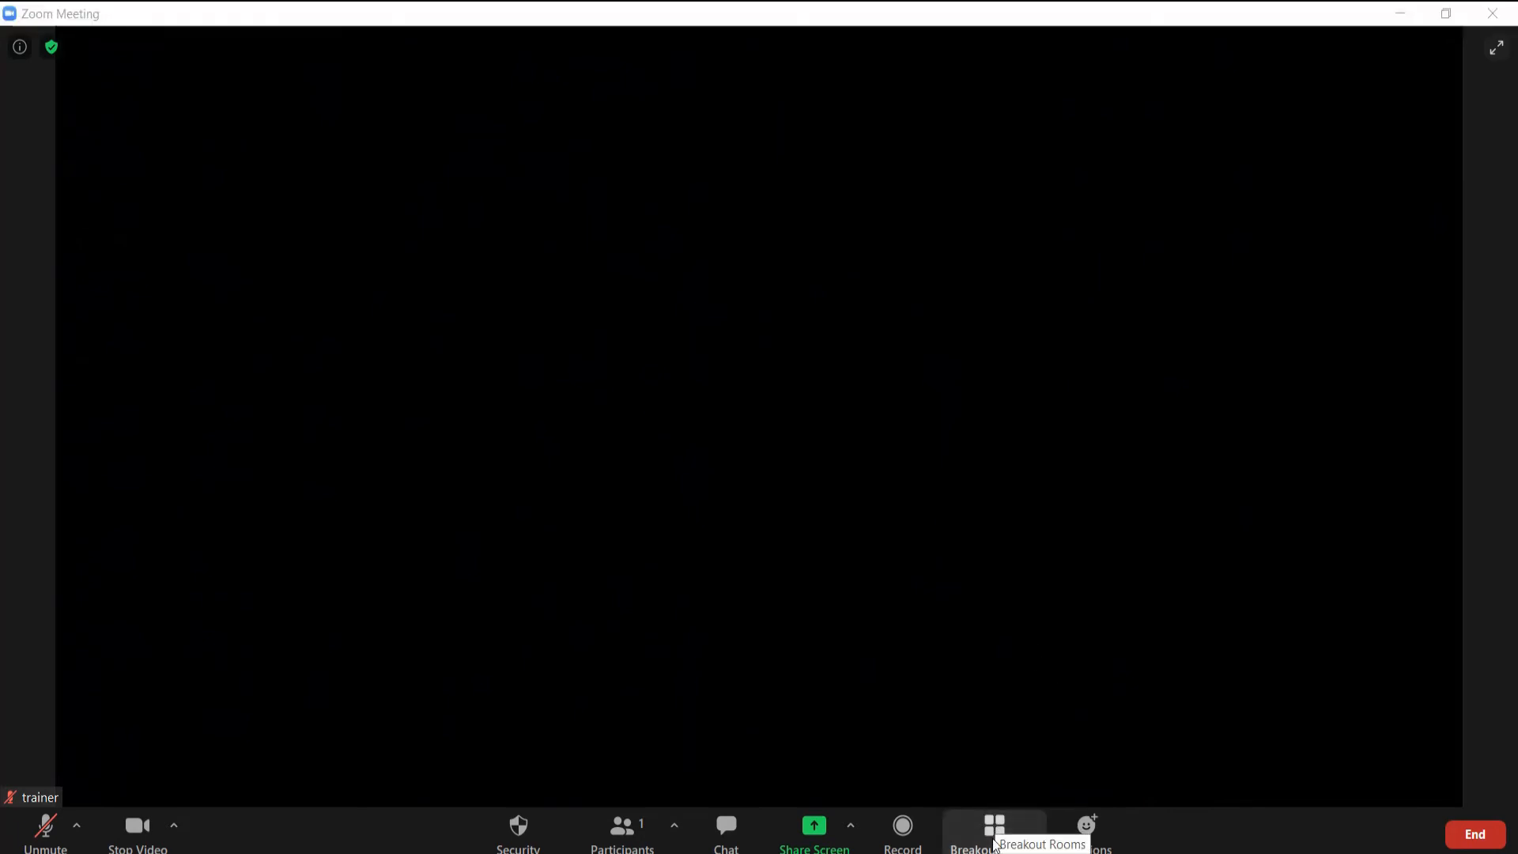
- Close all the breakout rooms and end the meeting for all participants
left_click(995, 830)
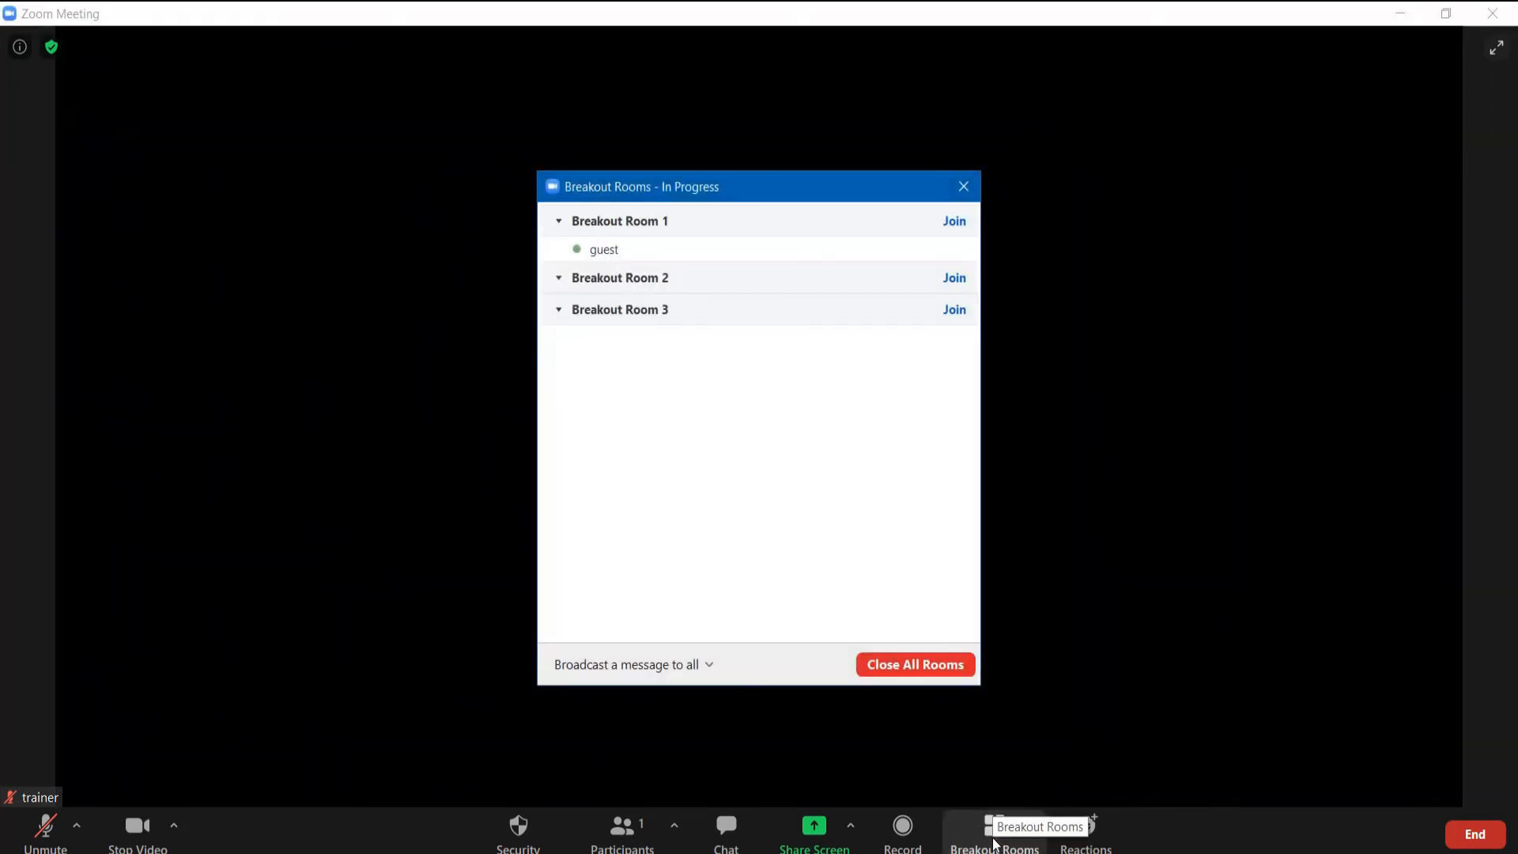
left_click(934, 672)
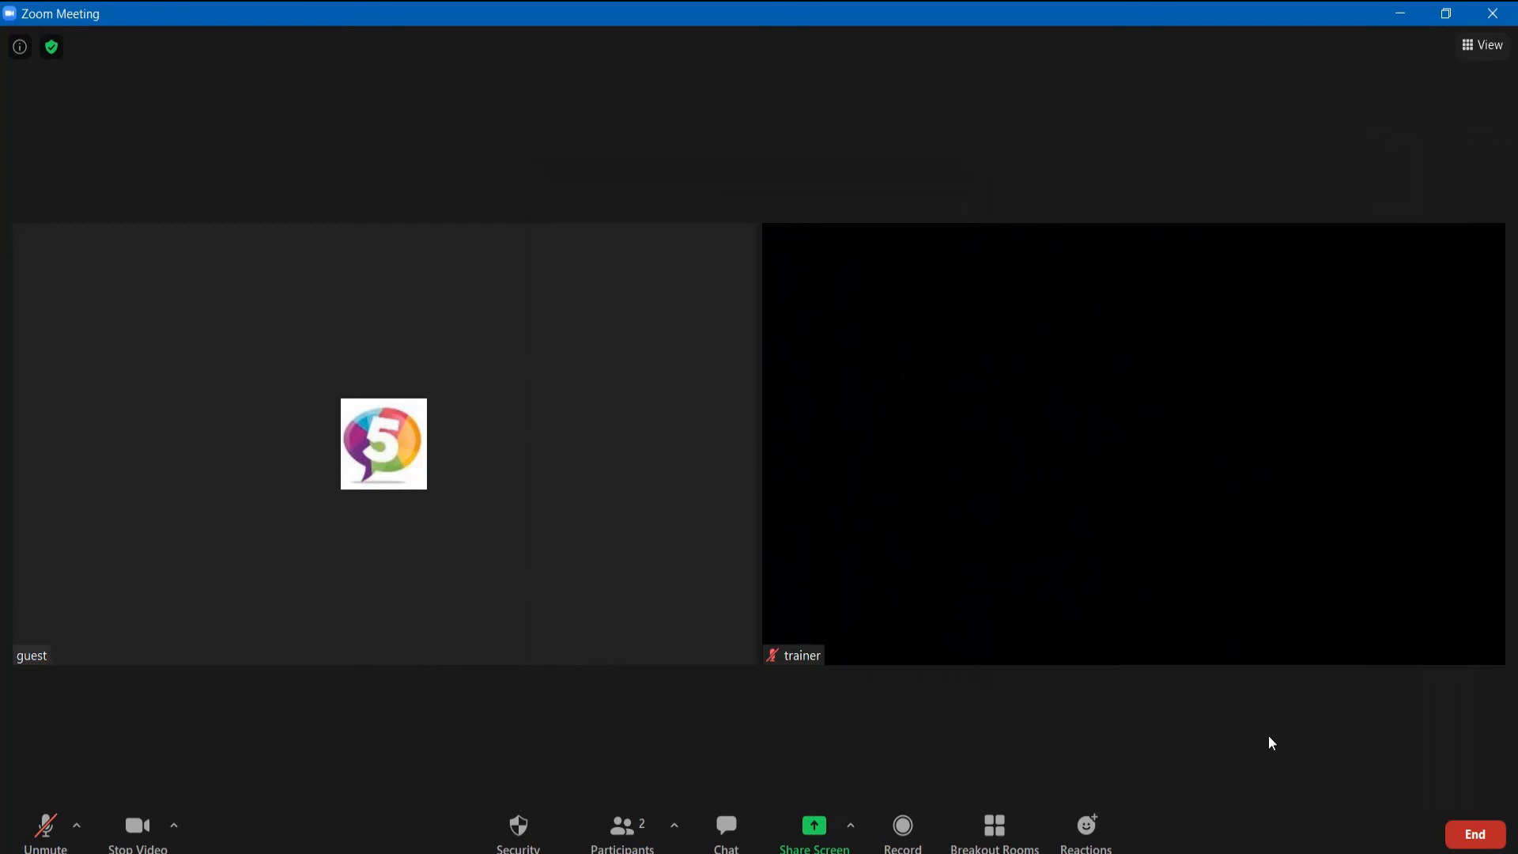
left_click(1452, 833)
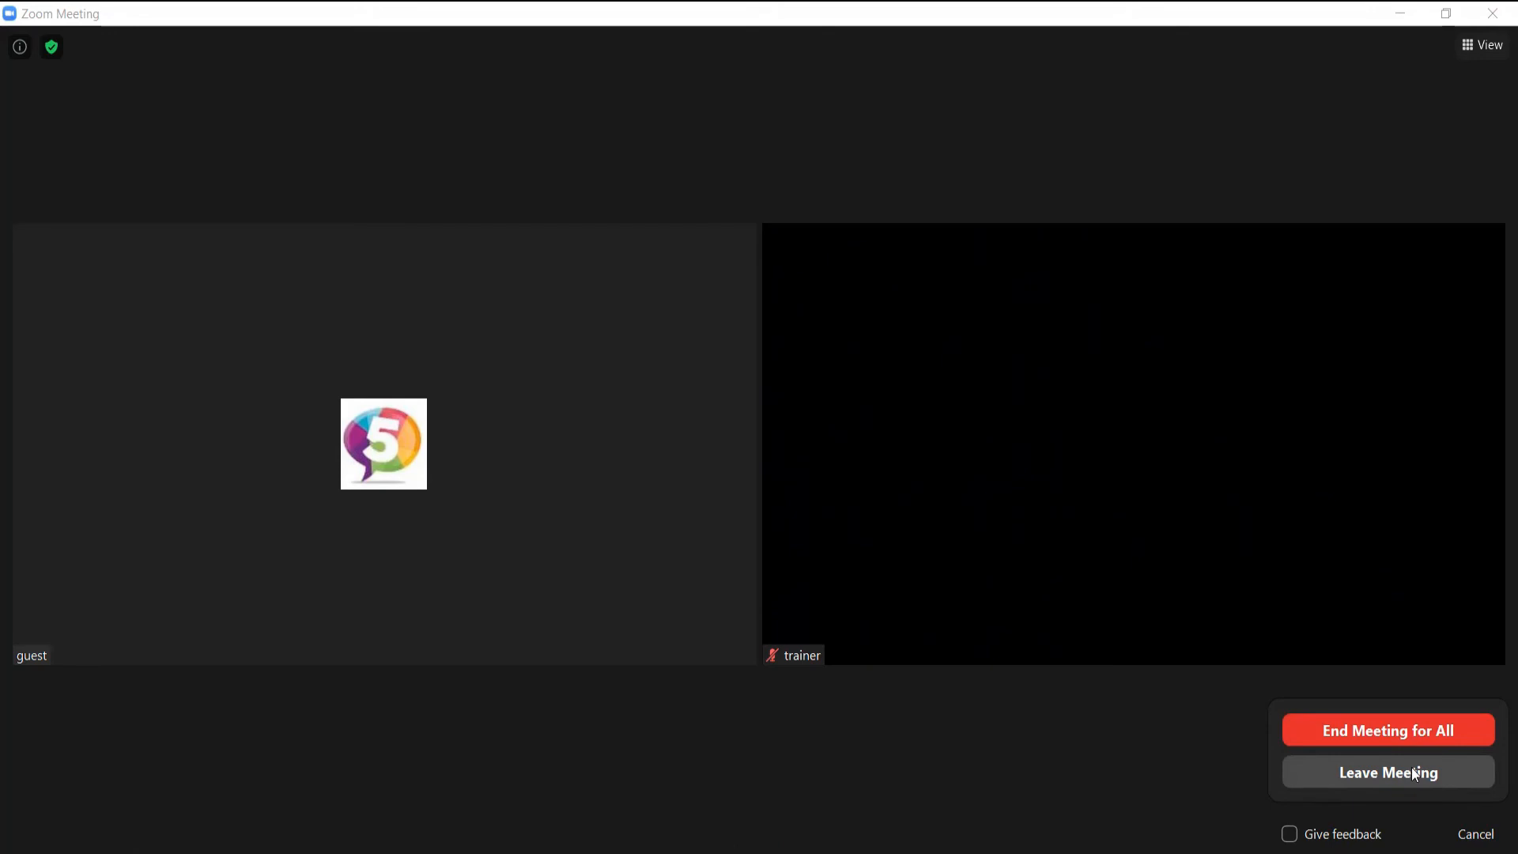
left_click(1406, 738)
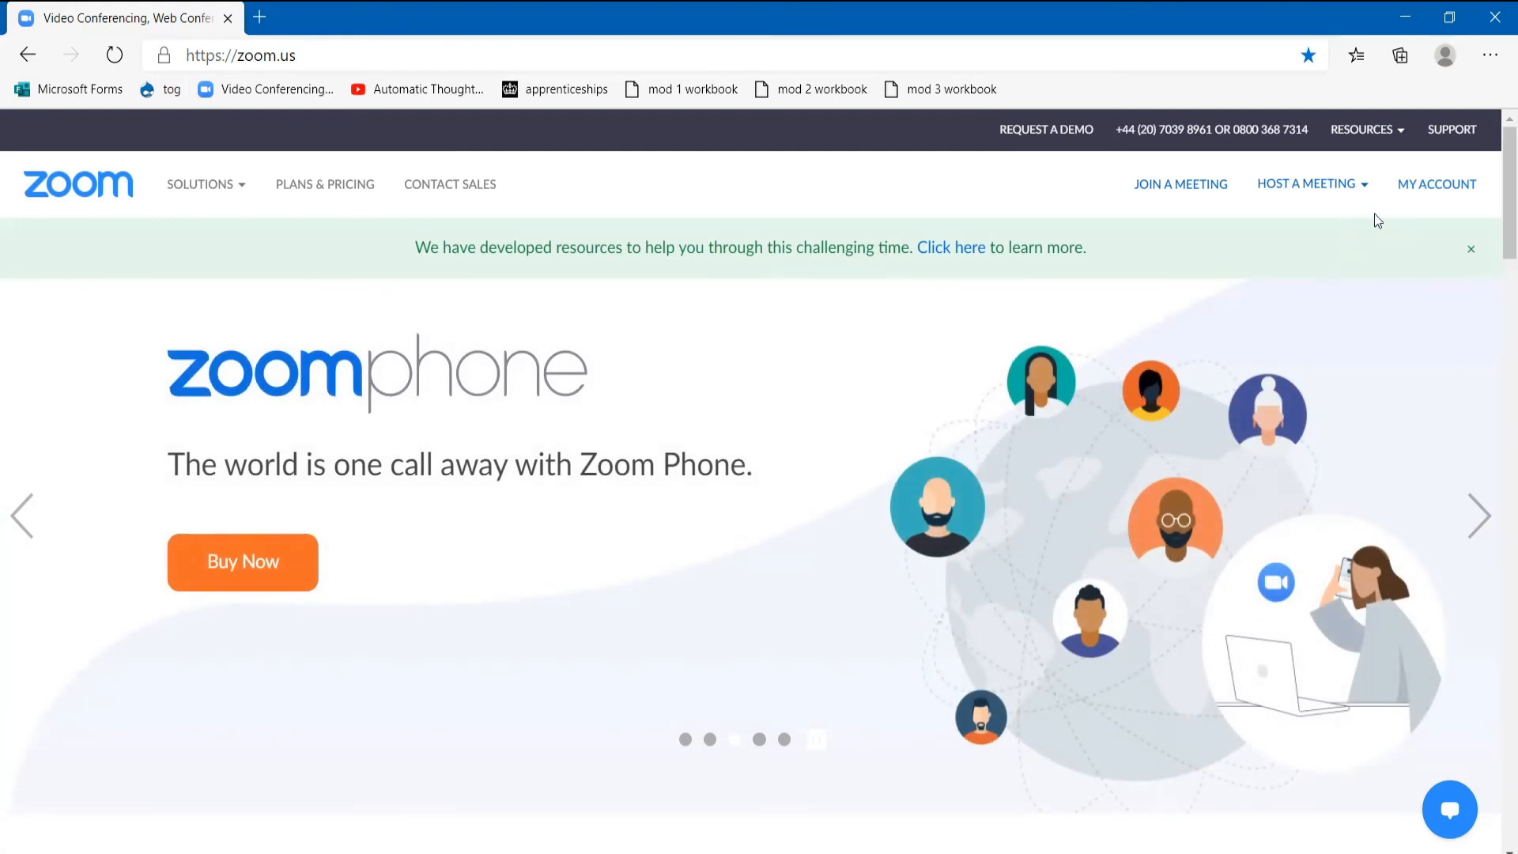
- On the Zoom website, open the account's meetings and start scheduling a new meeting
left_click(1417, 196)
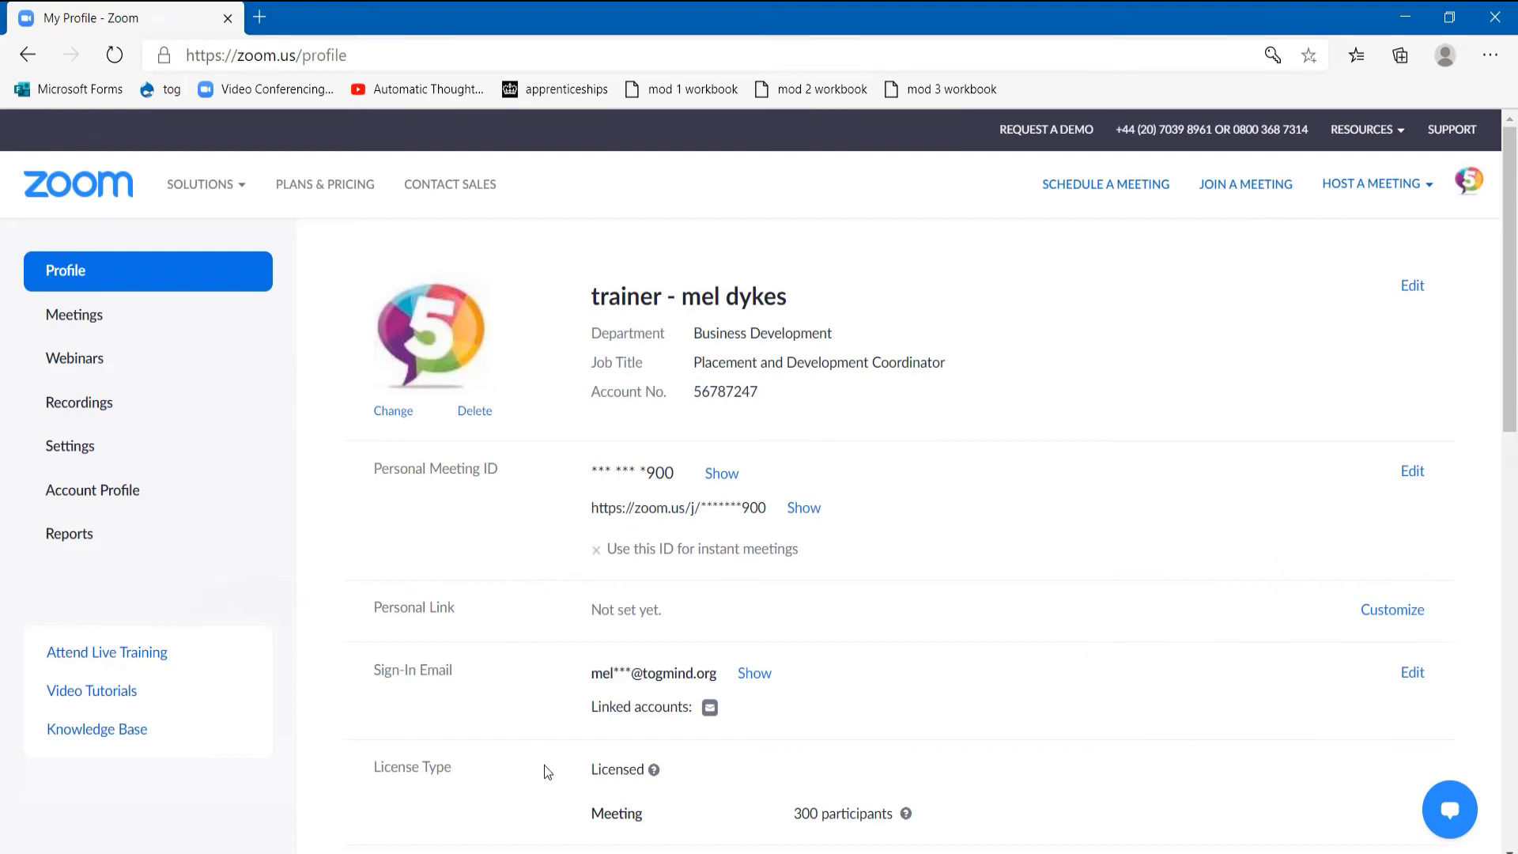
left_click(99, 316)
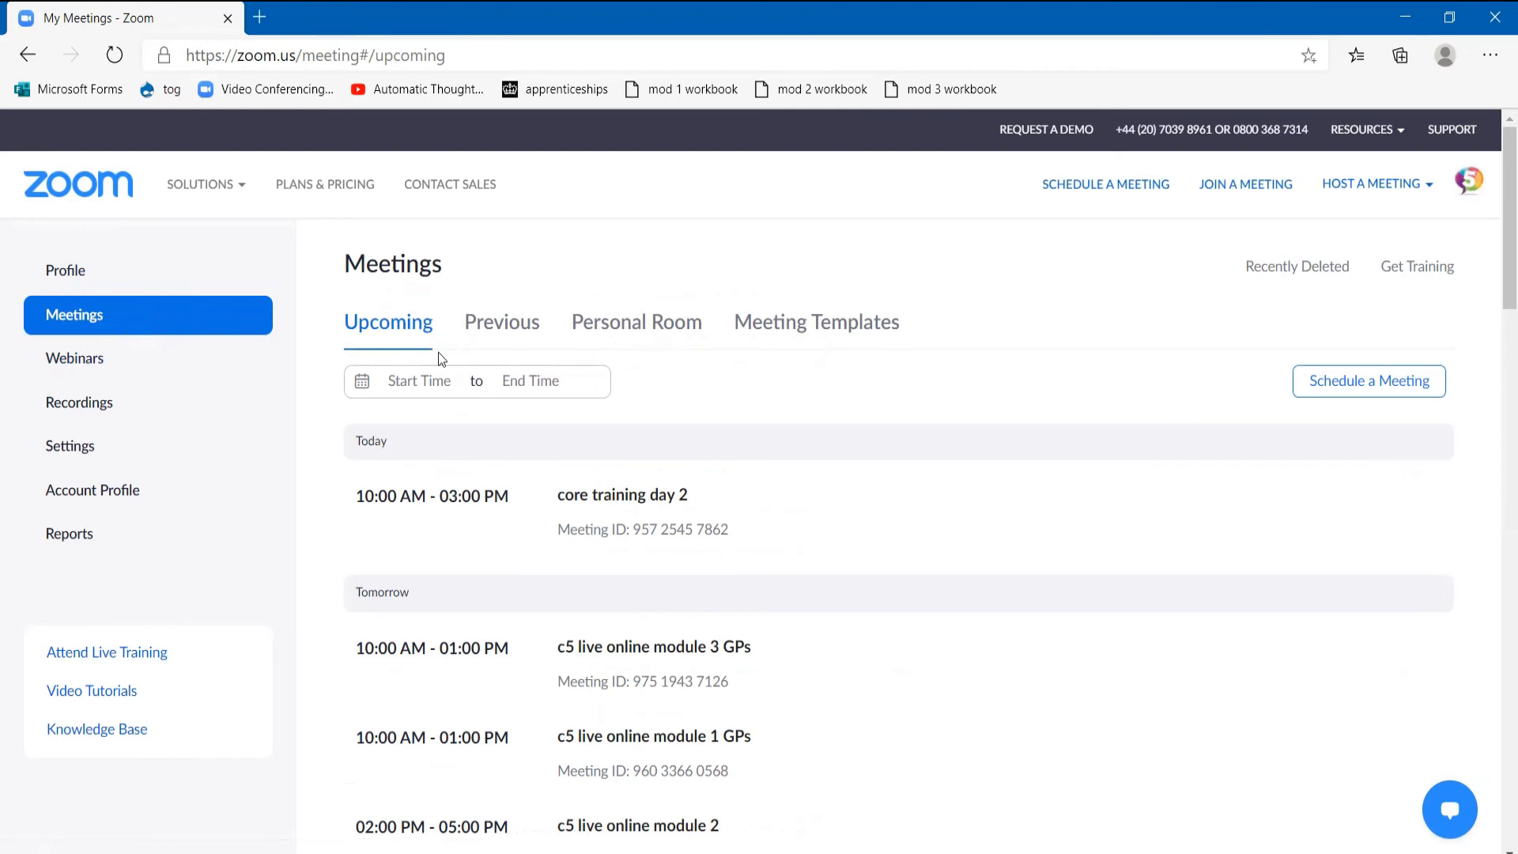
left_click(1313, 383)
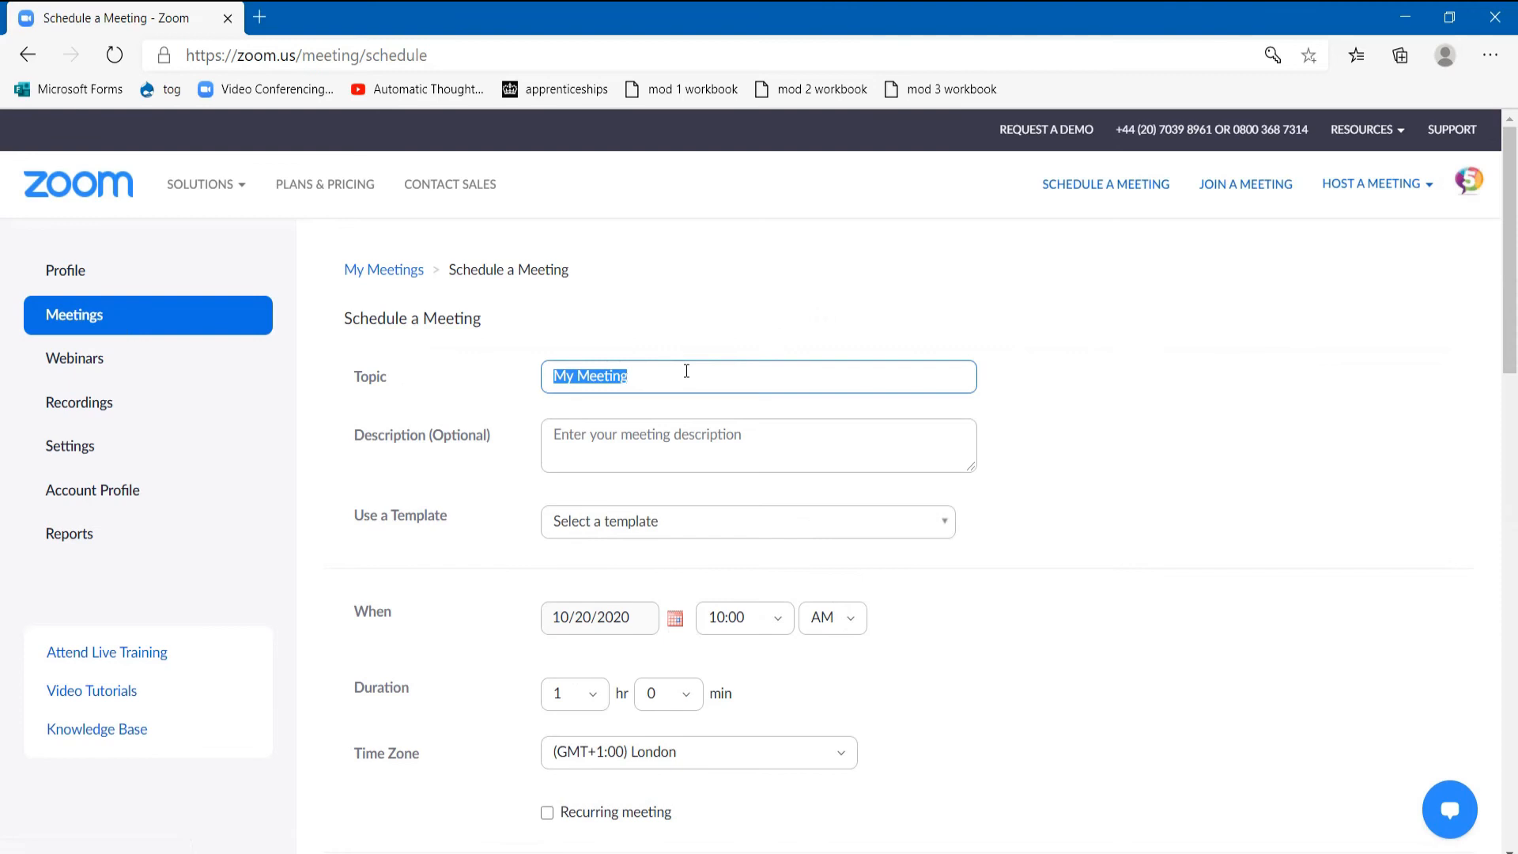
- Review the new meeting's scheduling settings, from topic, date and duration through meeting ID, security, video, audio and meeting options
scroll(686, 371, "down", 1)
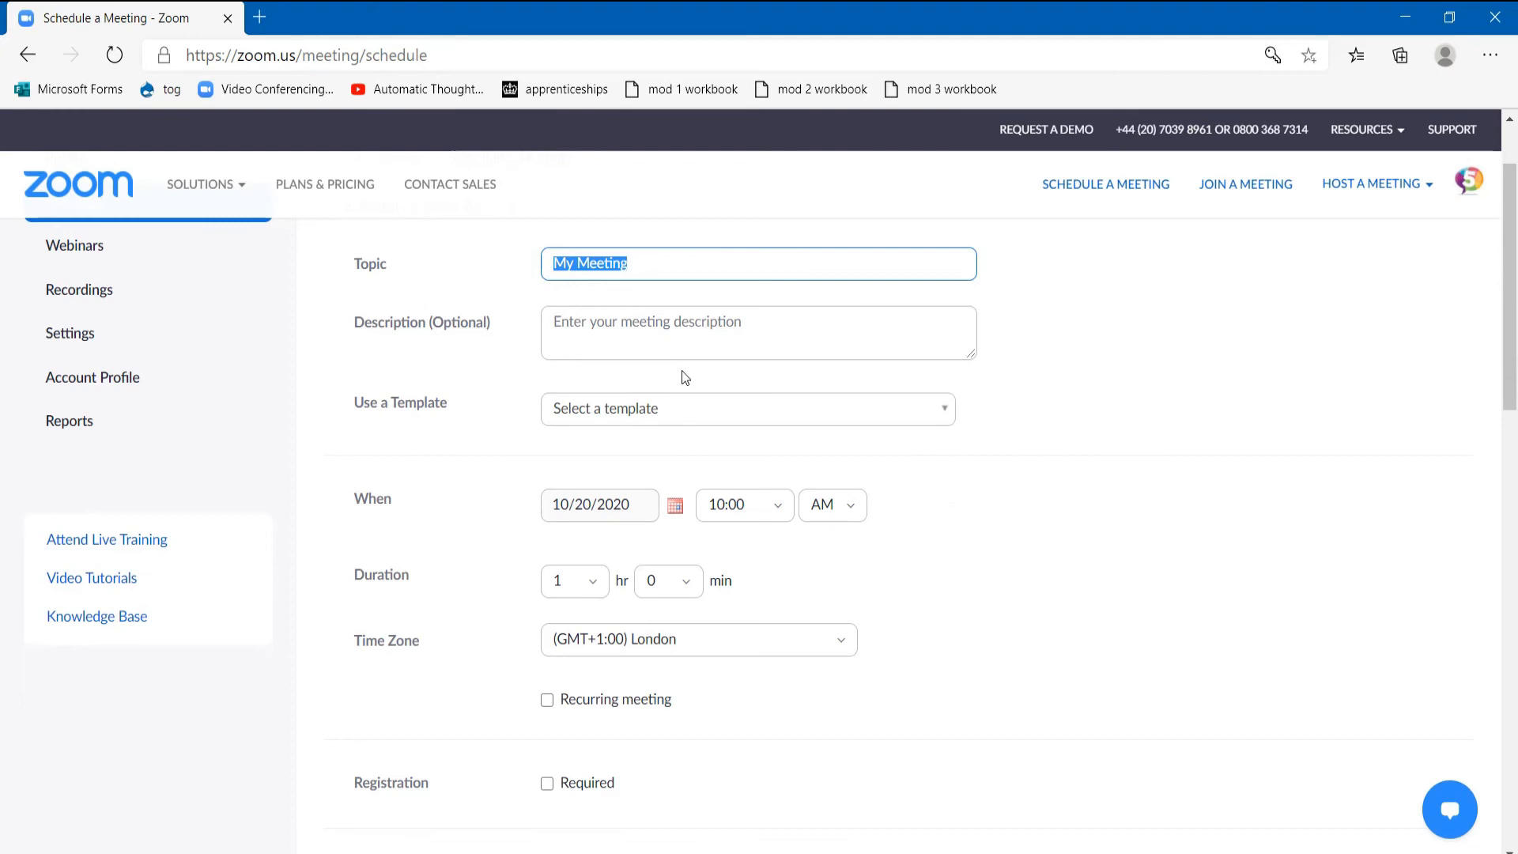
scroll(684, 376, "down", 1)
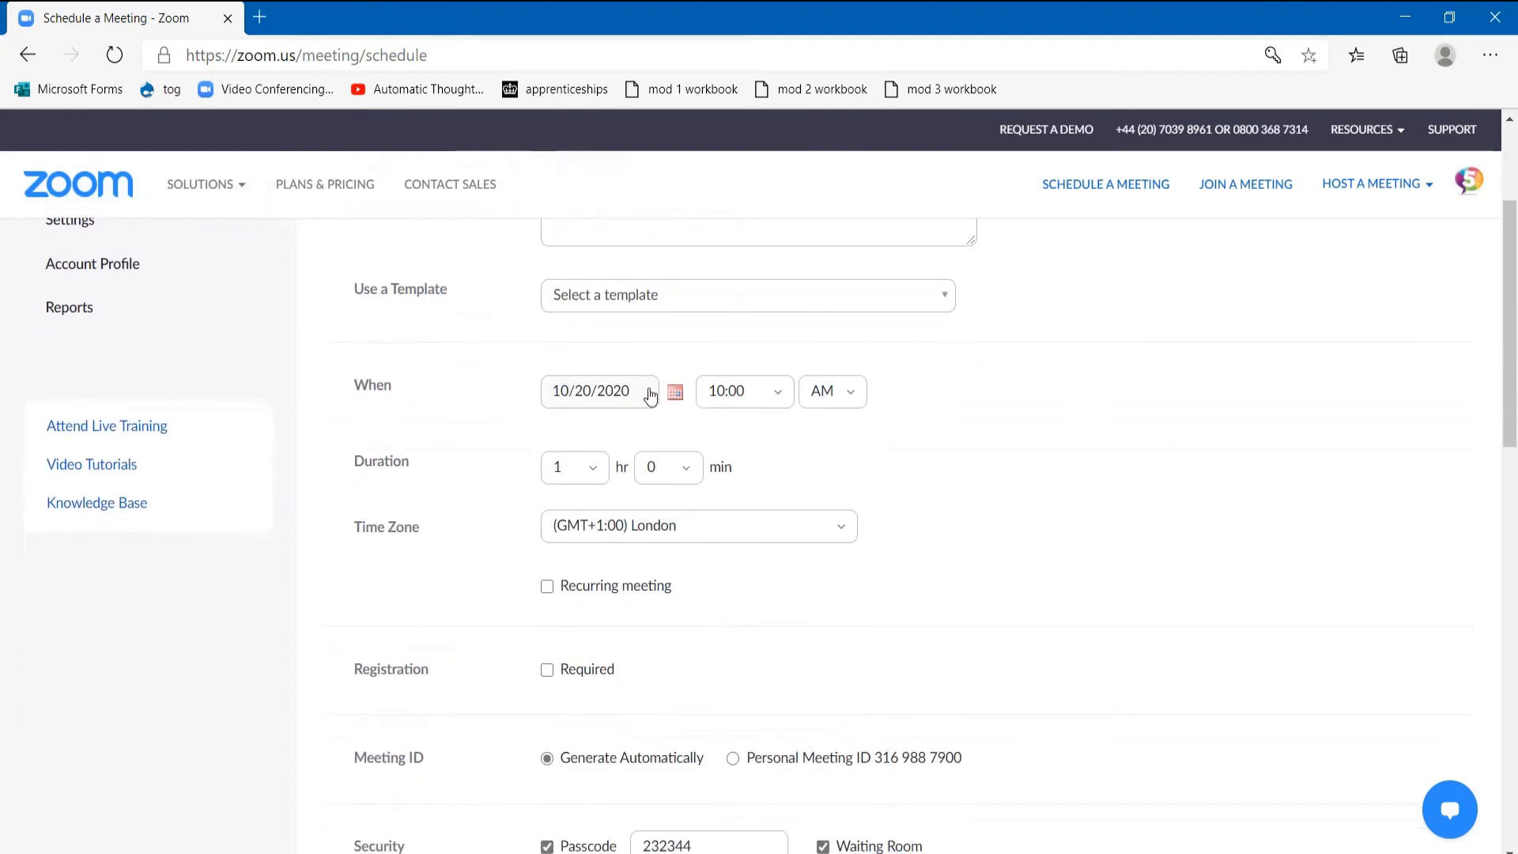
left_click(676, 392)
left_click(676, 393)
scroll(668, 586, "down", 2)
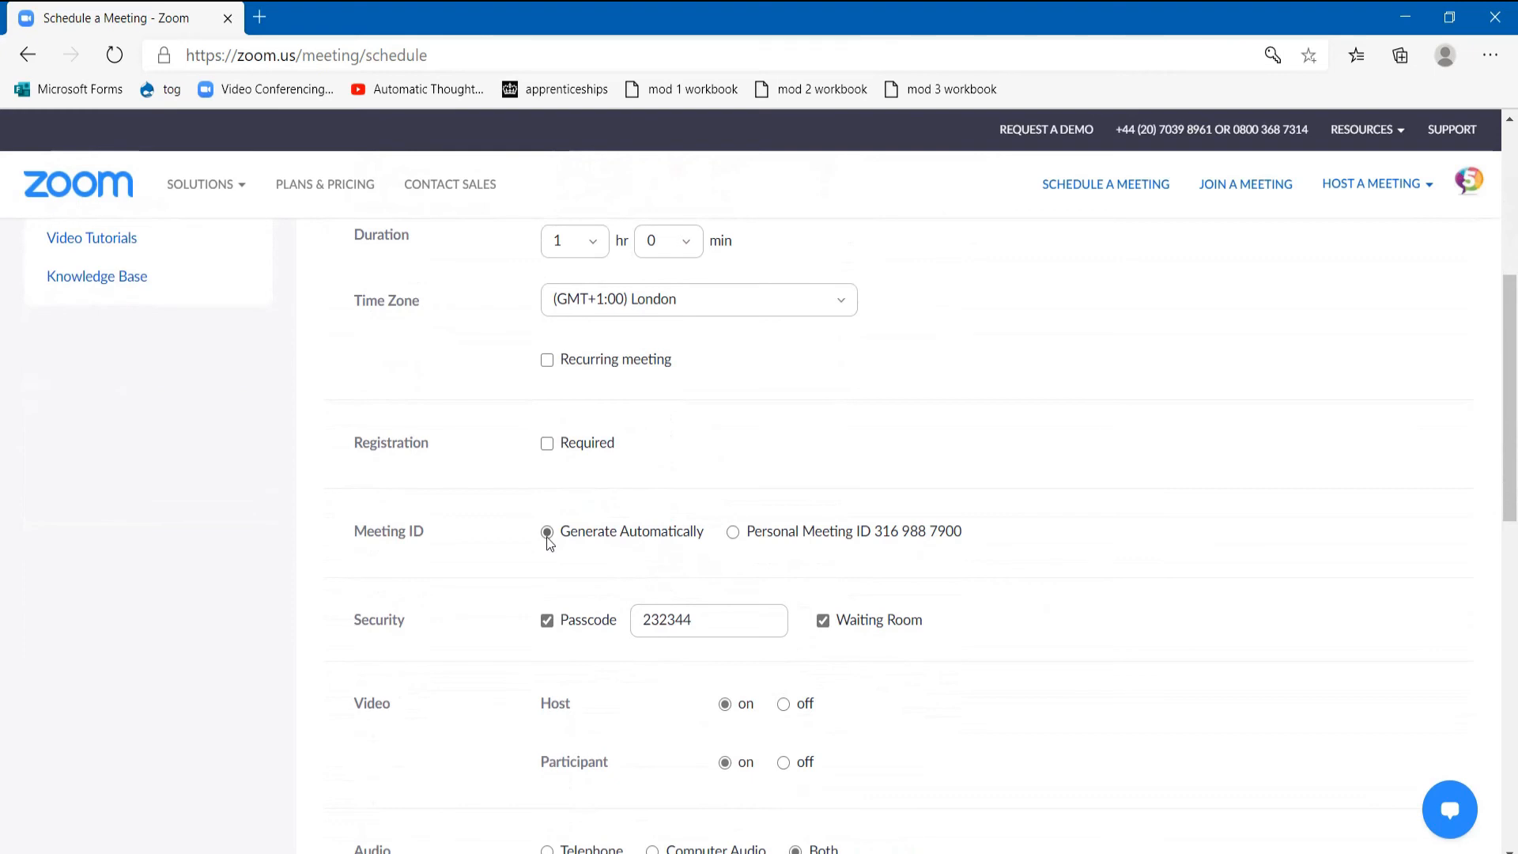
scroll(547, 540, "down", 1)
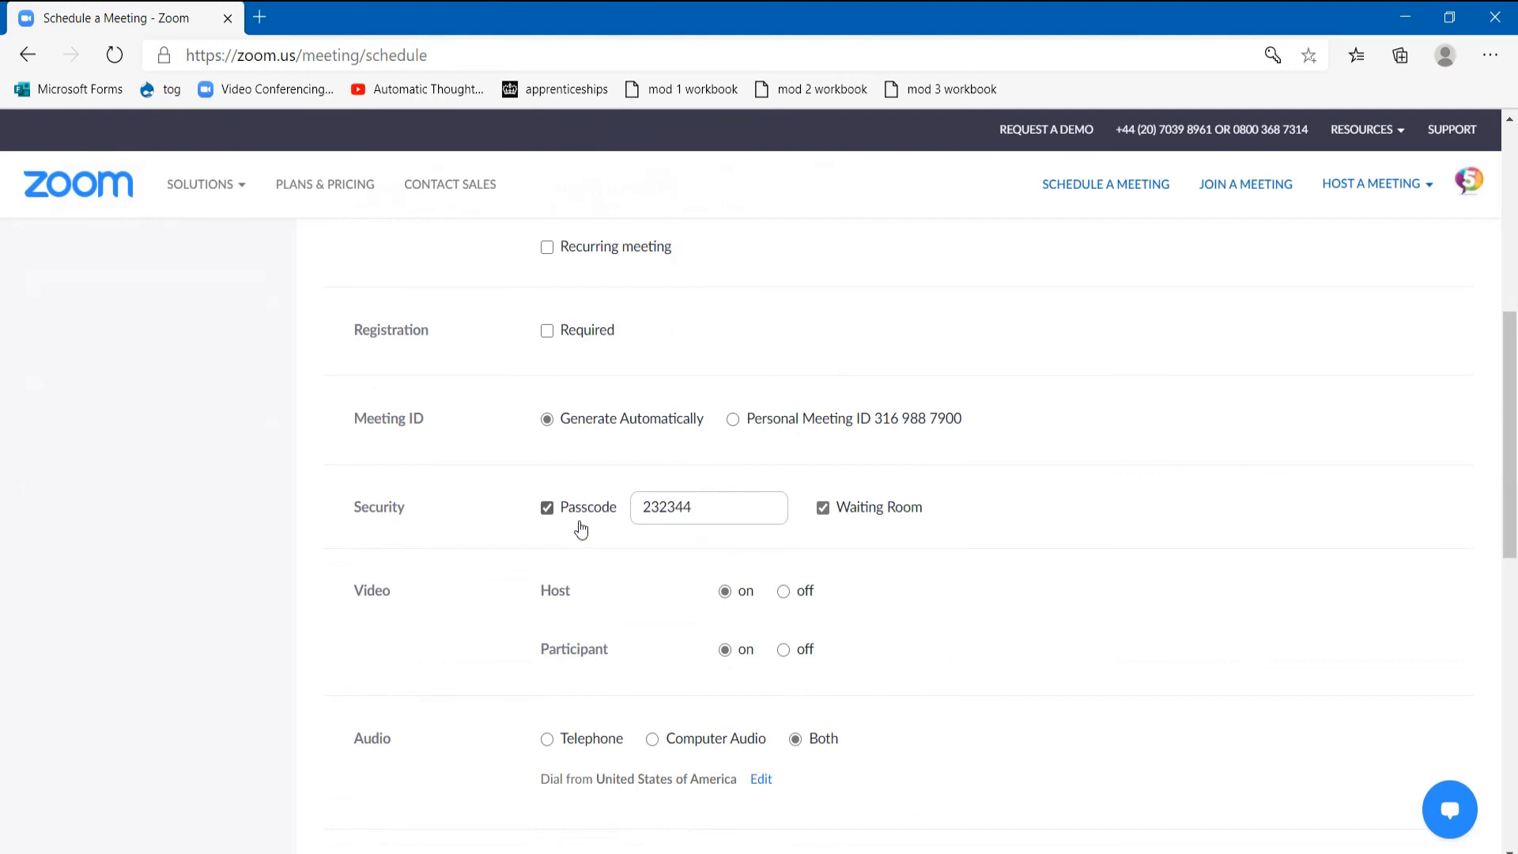
scroll(581, 528, "down", 1)
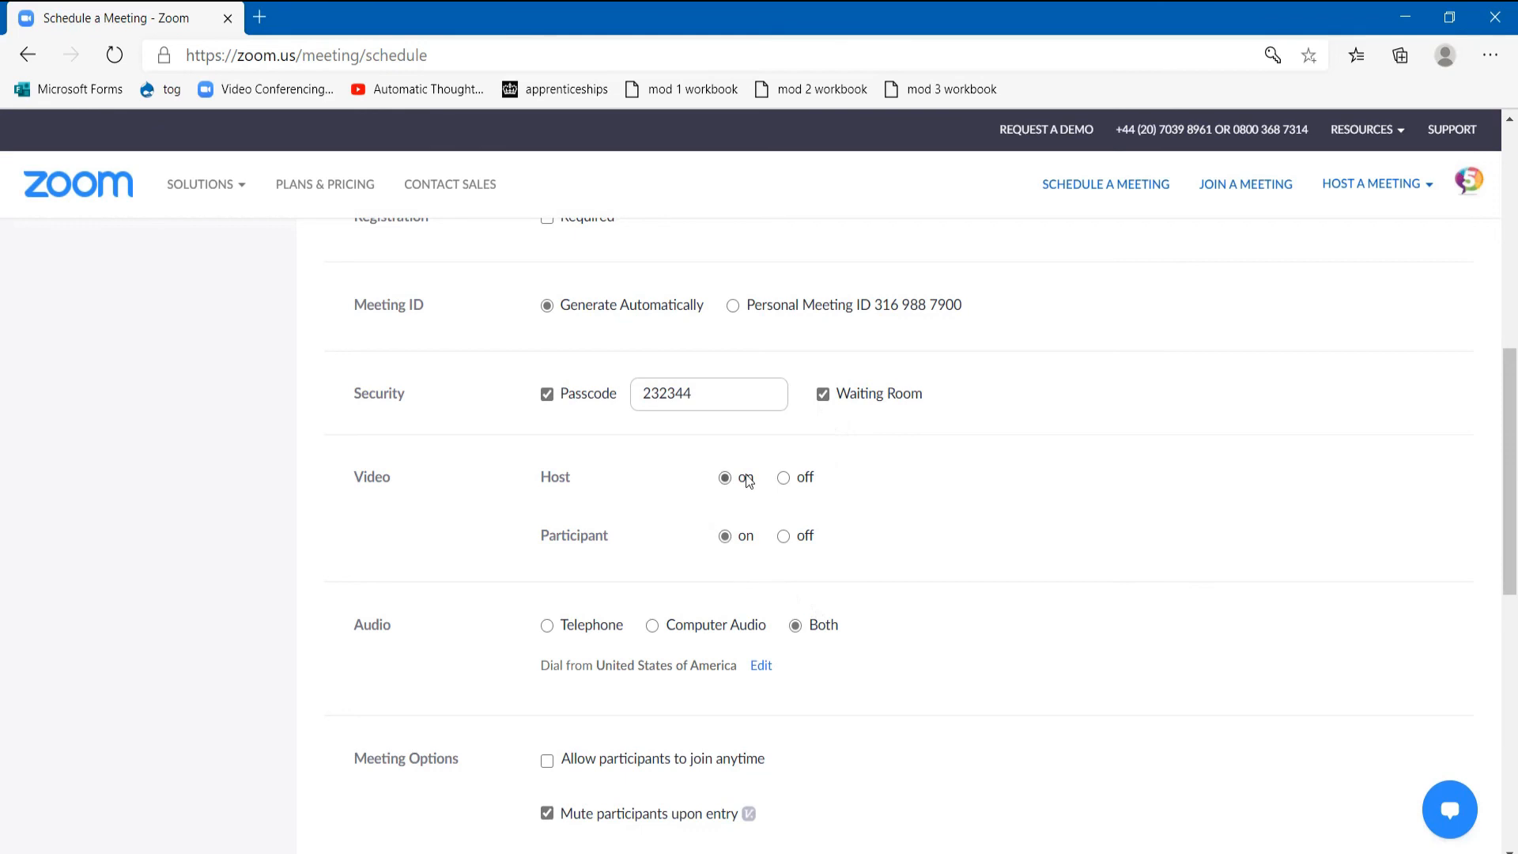
scroll(942, 544, "down", 3)
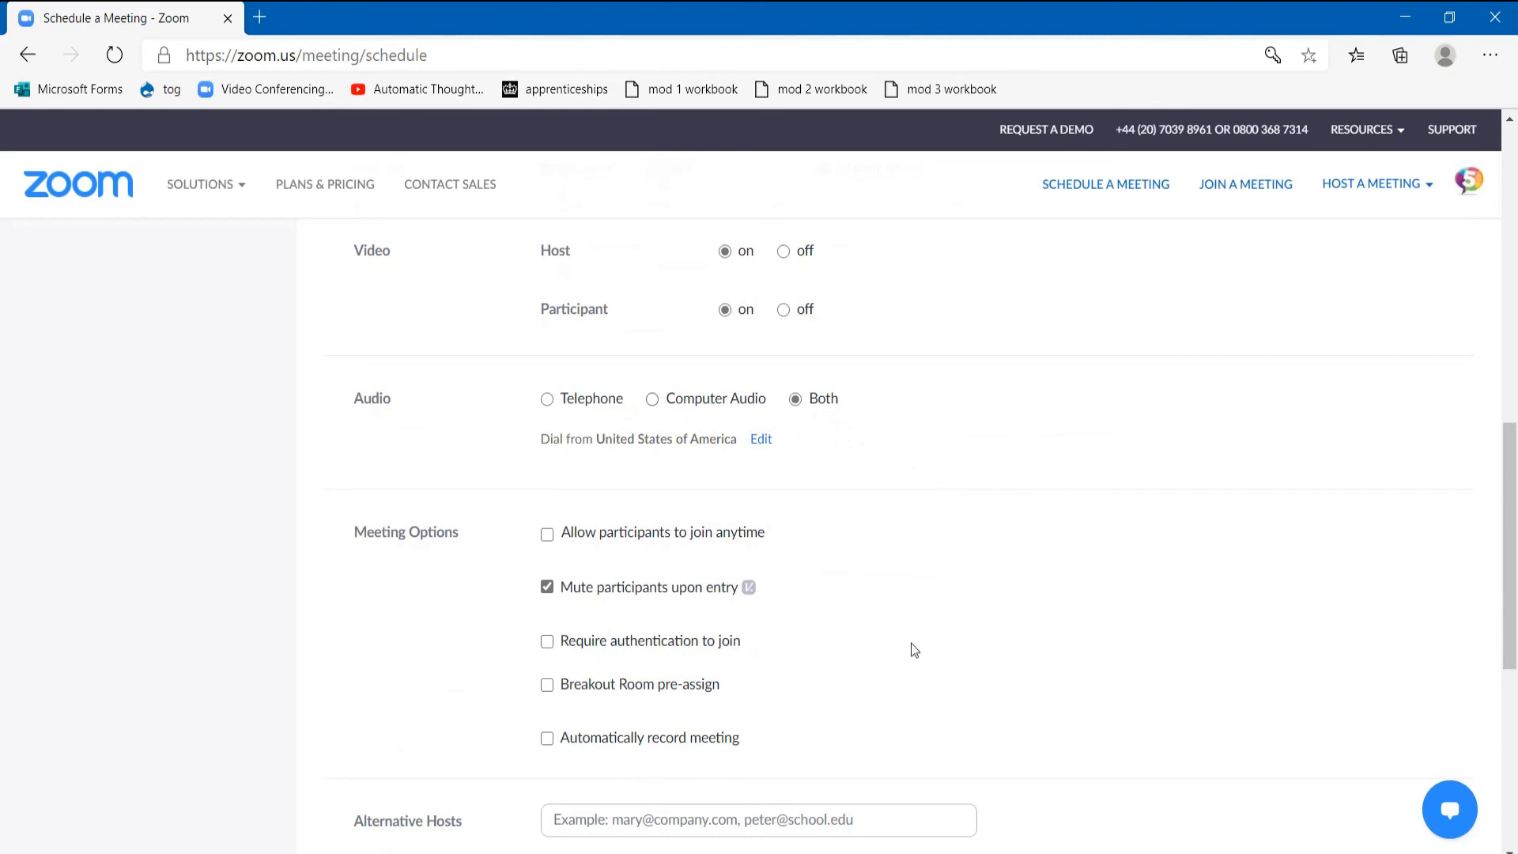
scroll(905, 617, "down", 1)
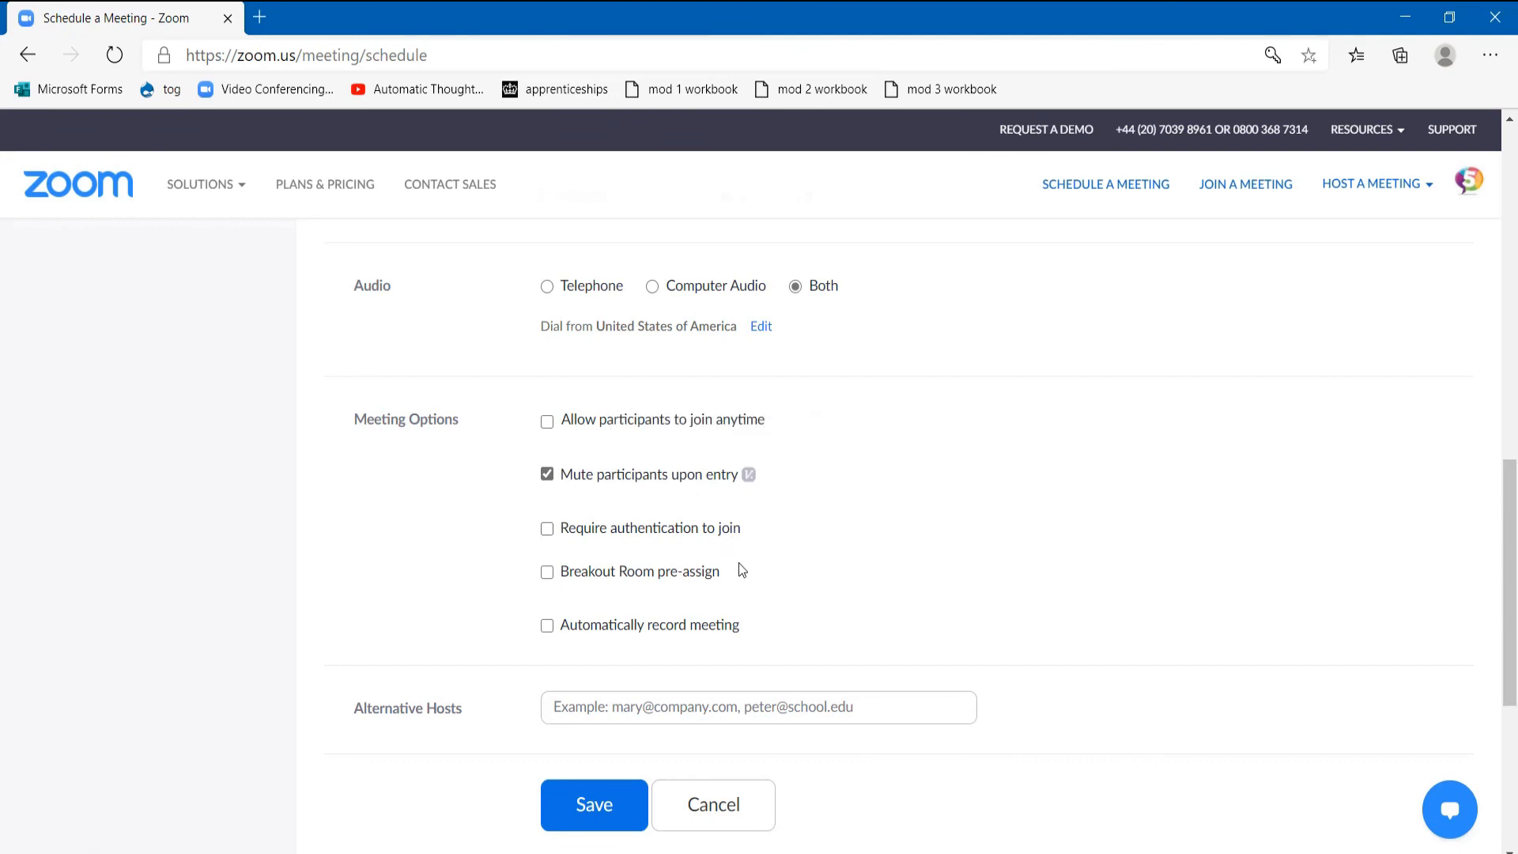
- Enable Breakout Room pre-assign, try adding Breakout Room 1 in the room assignment, and discard that assignment
left_click(547, 572)
left_click(598, 600)
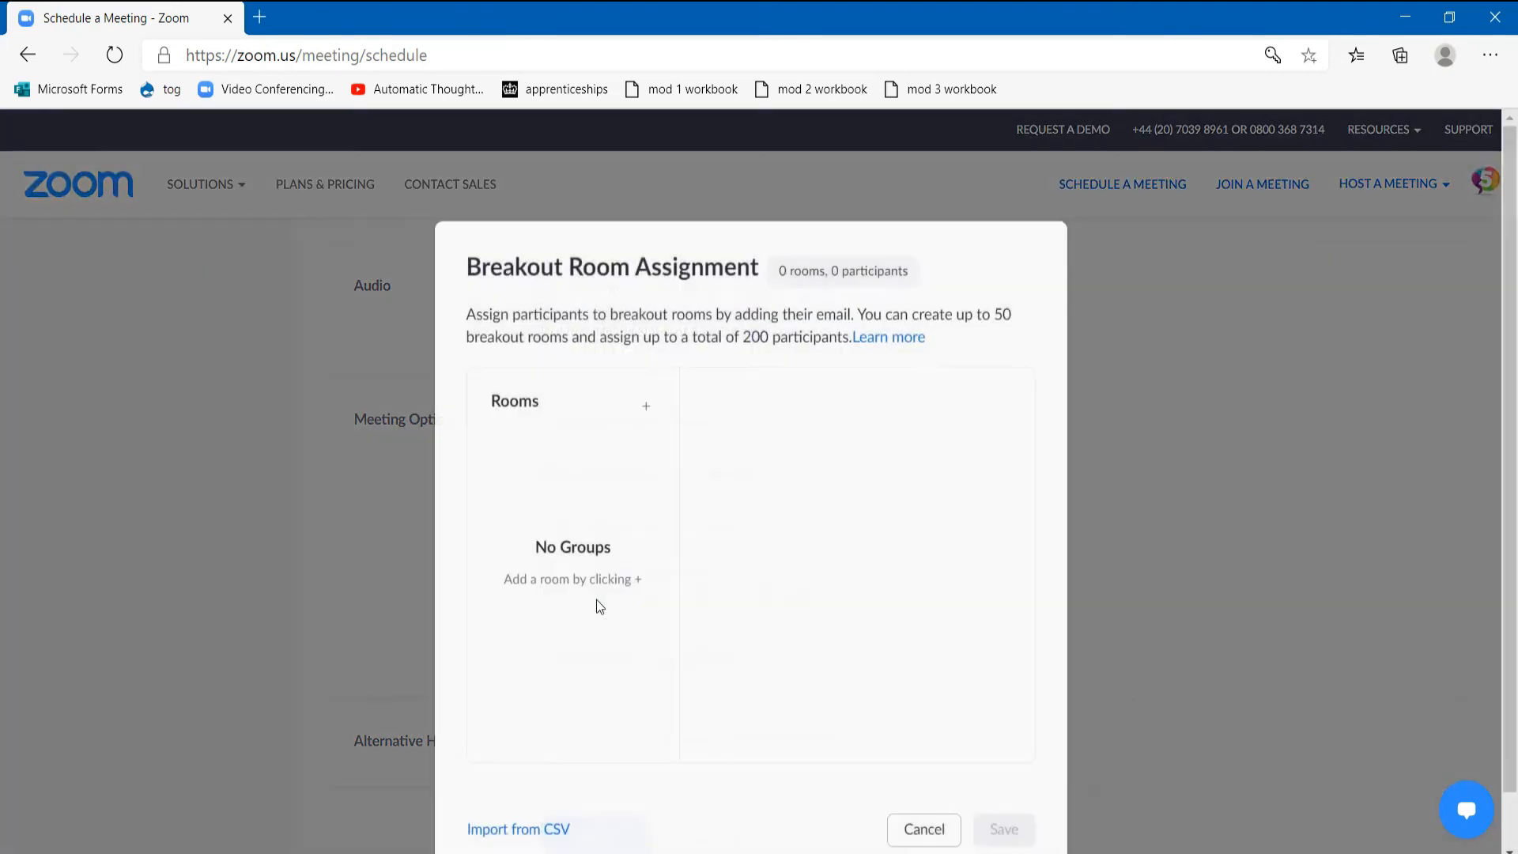
left_click(646, 406)
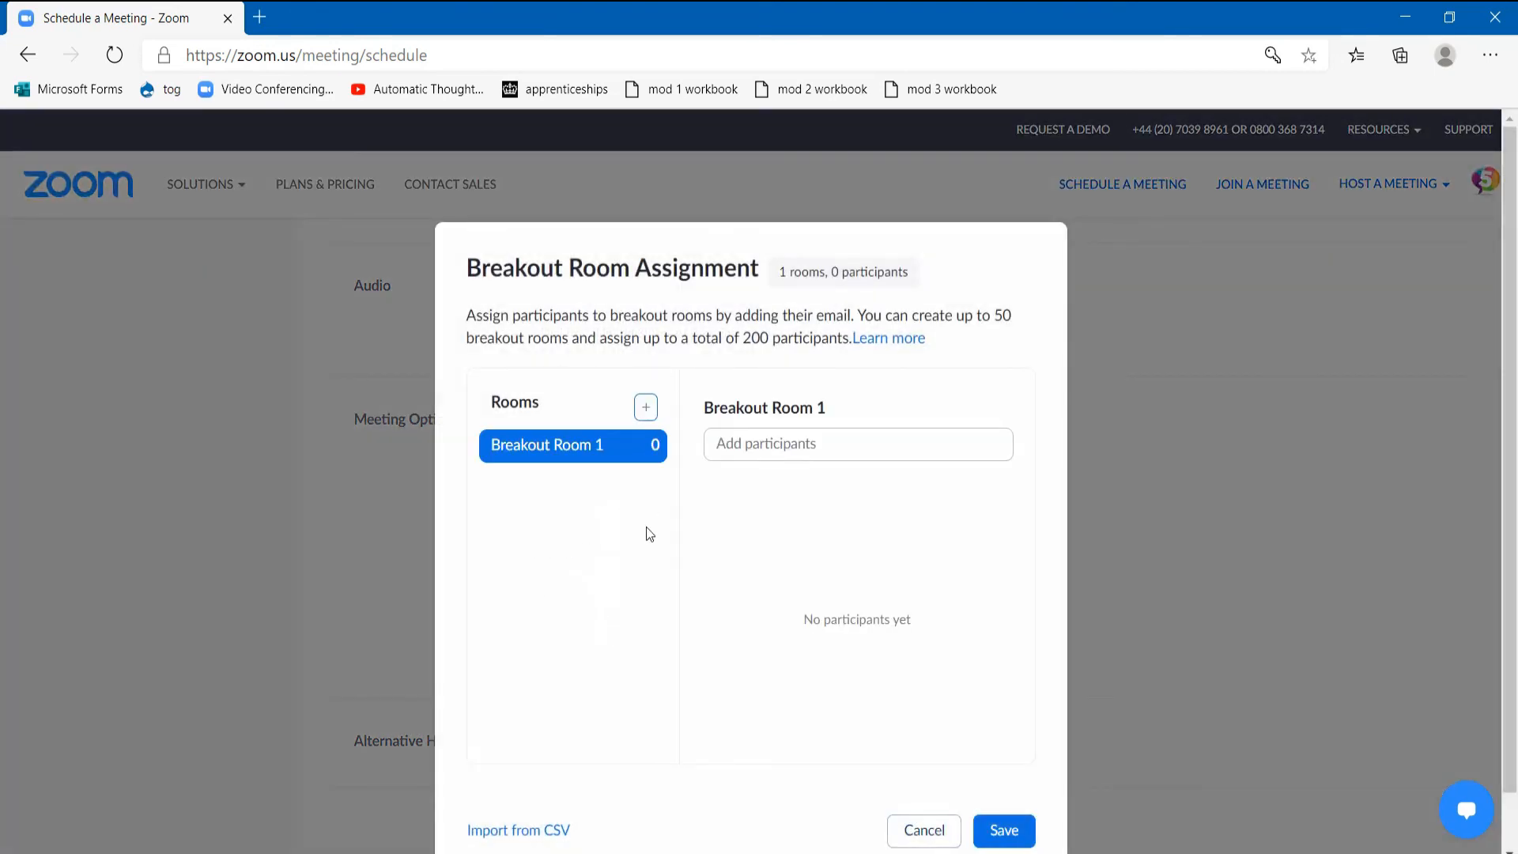
left_click(745, 447)
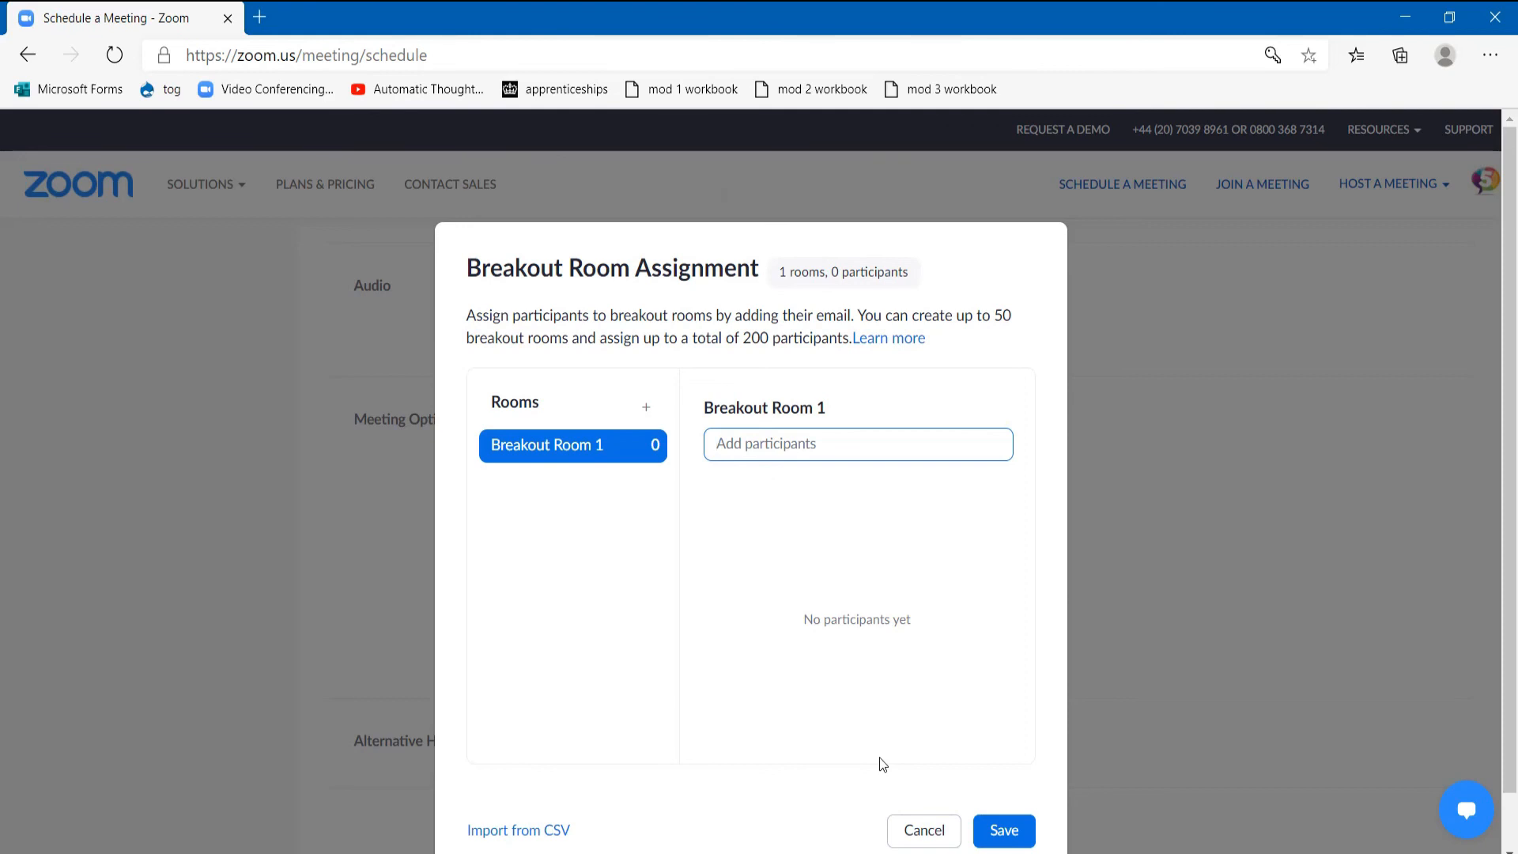
left_click(921, 831)
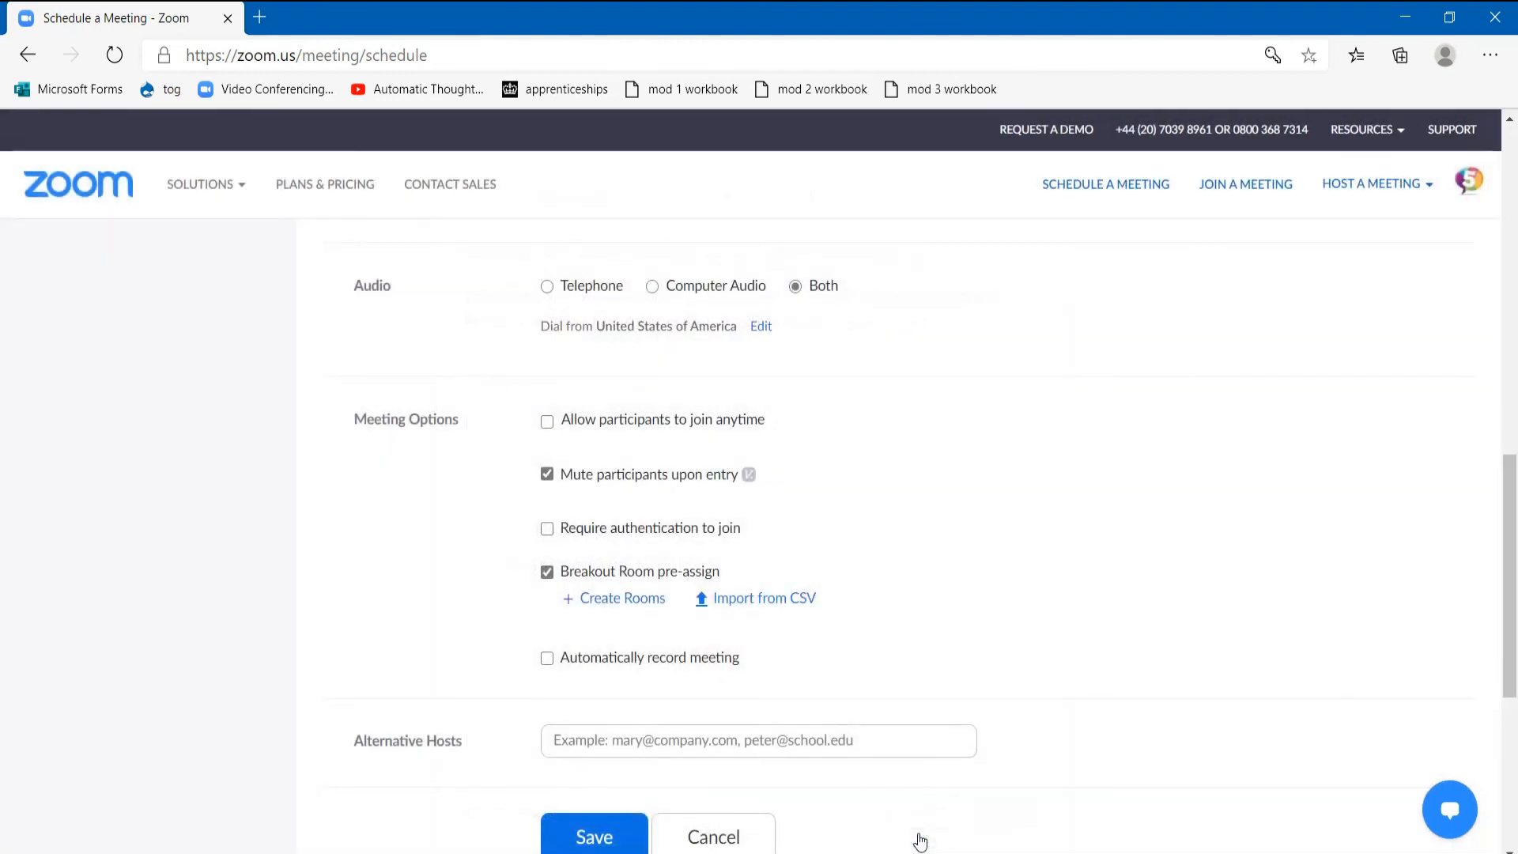
- Save the scheduled meeting and view its details with the invite link
scroll(861, 679, "down", 1)
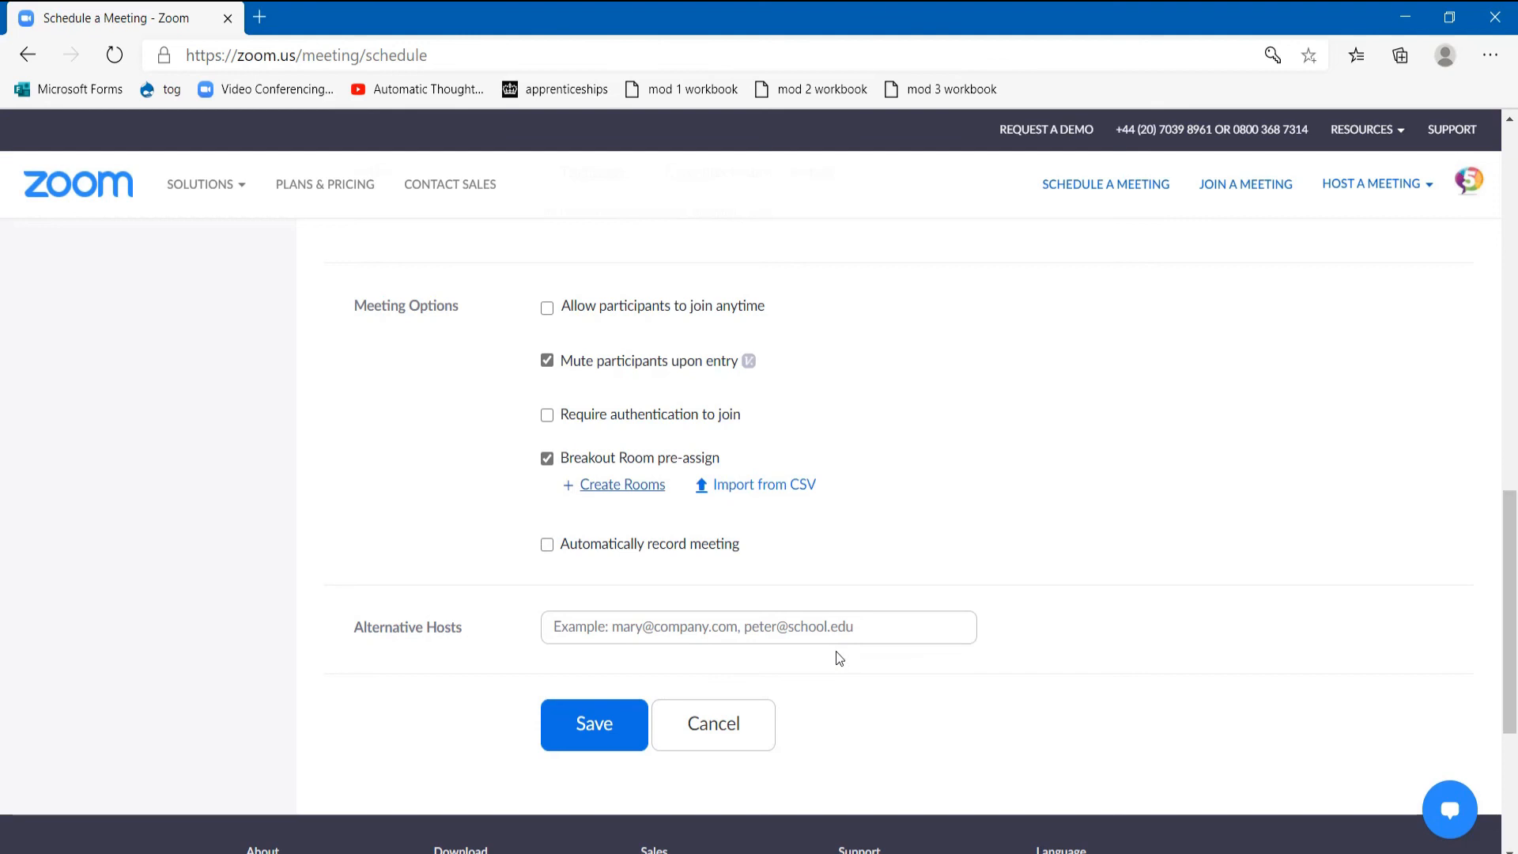
left_click(594, 715)
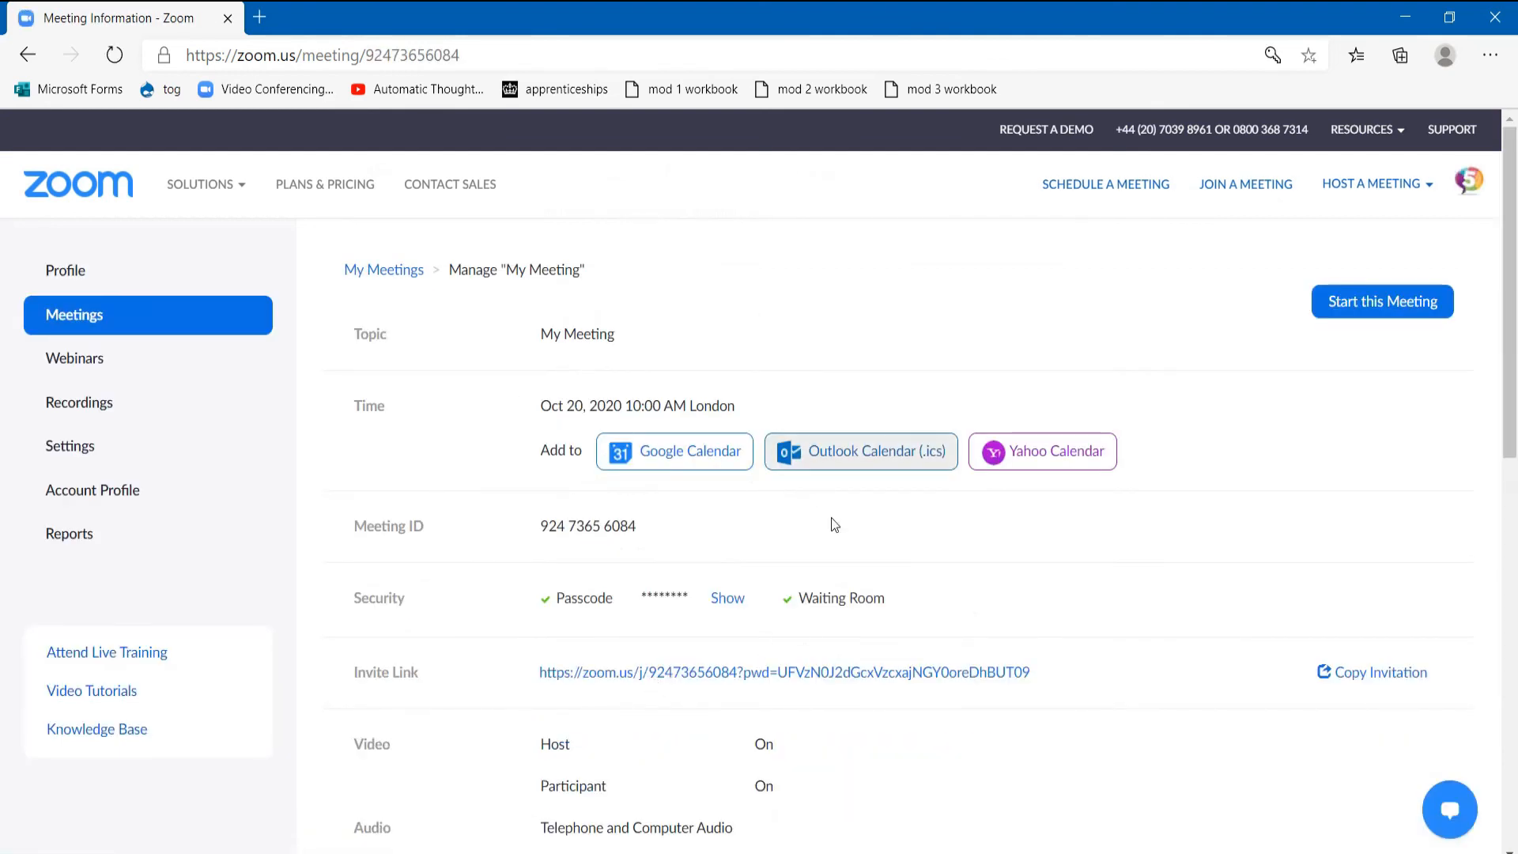
scroll(838, 553, "down", 3)
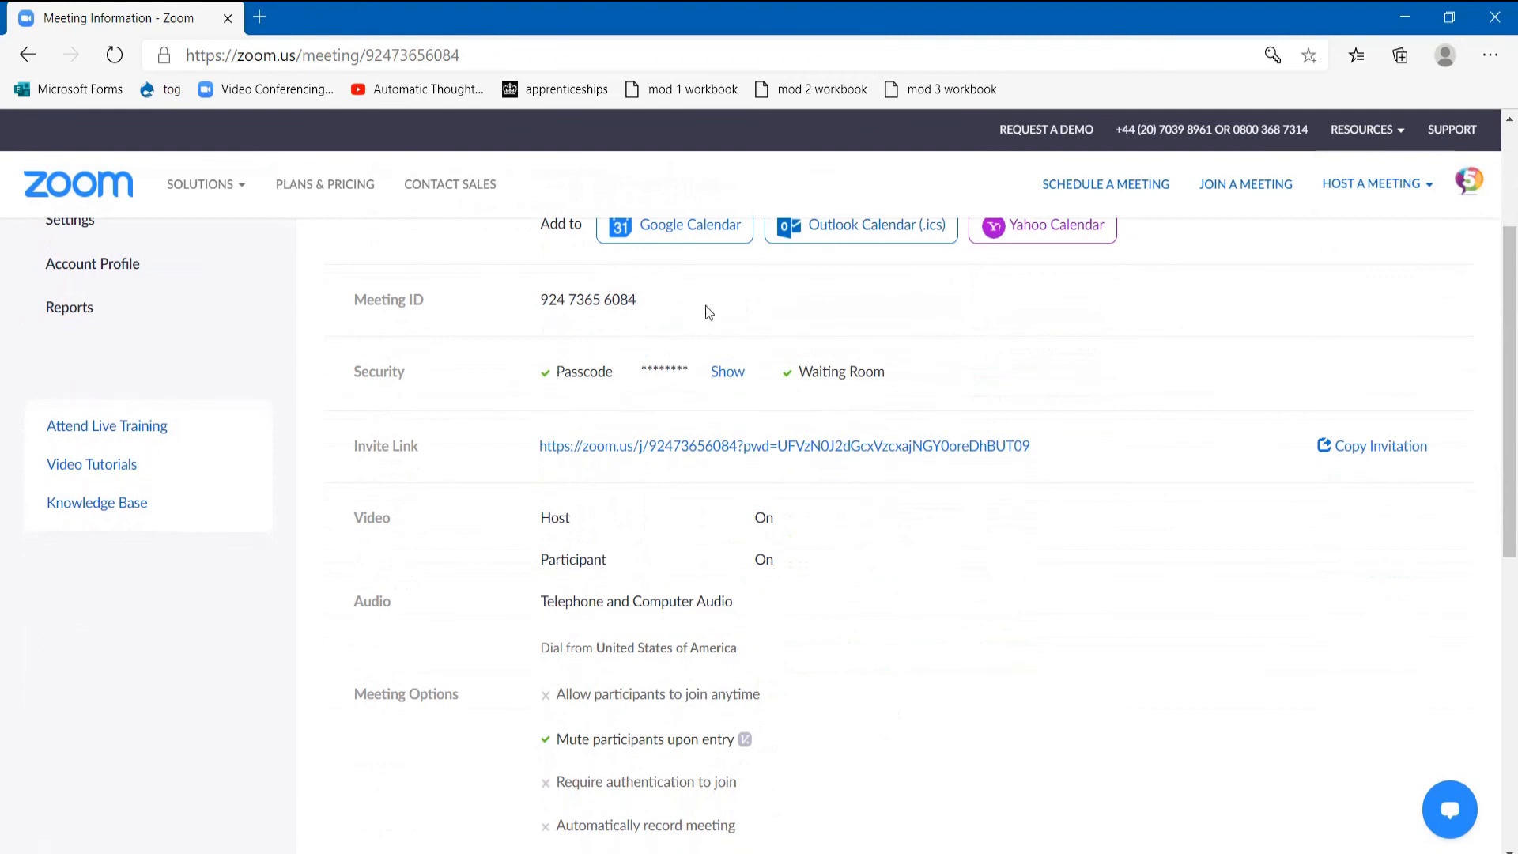
- Copy the invitation text from the topic through the passcode line and close the meeting invitation
left_click(1378, 453)
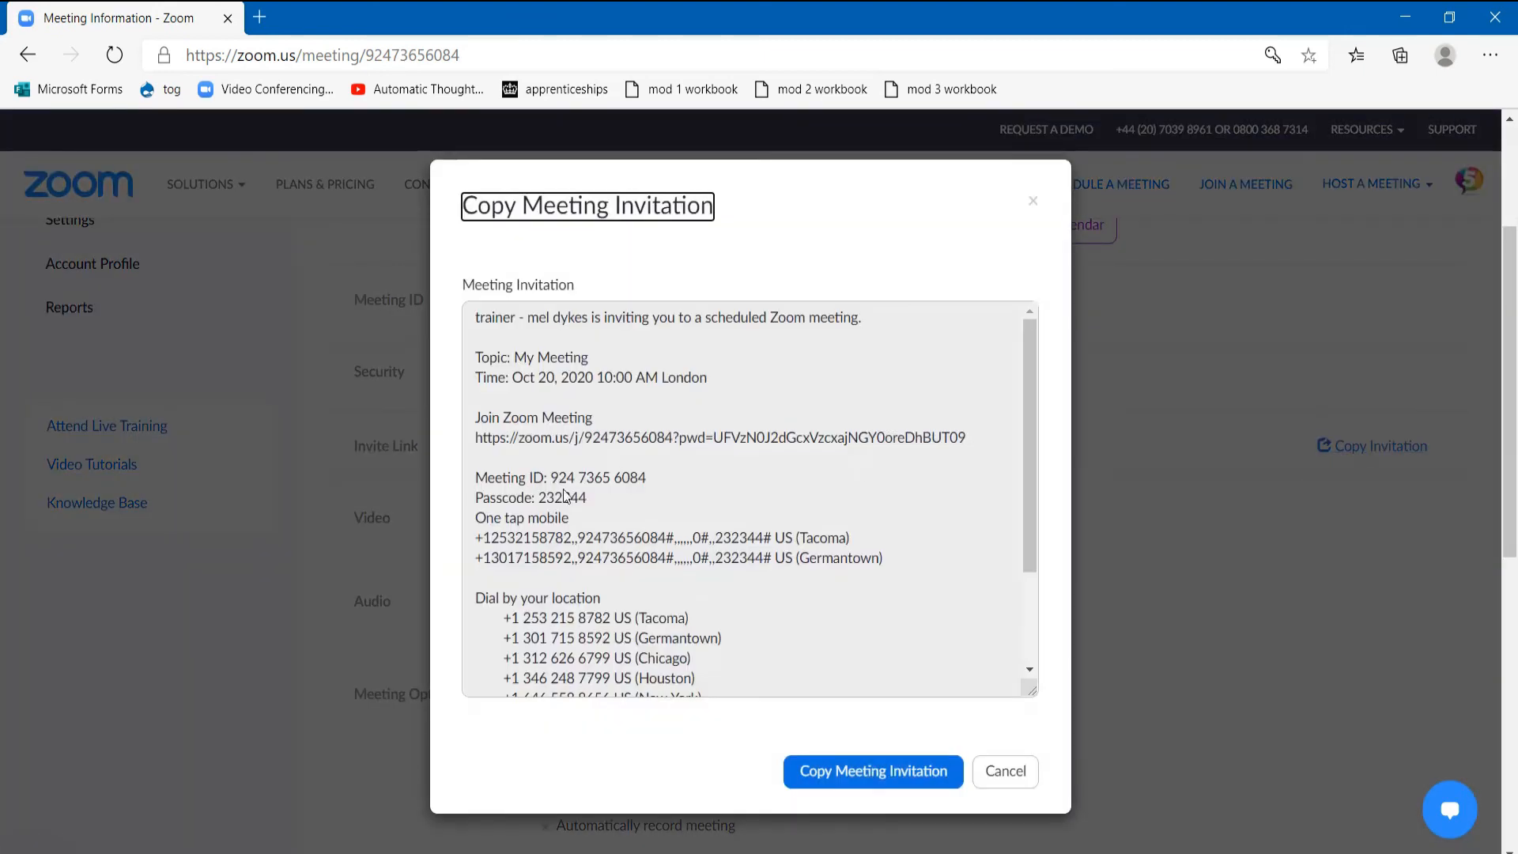
left_click_drag(588, 498, 477, 354)
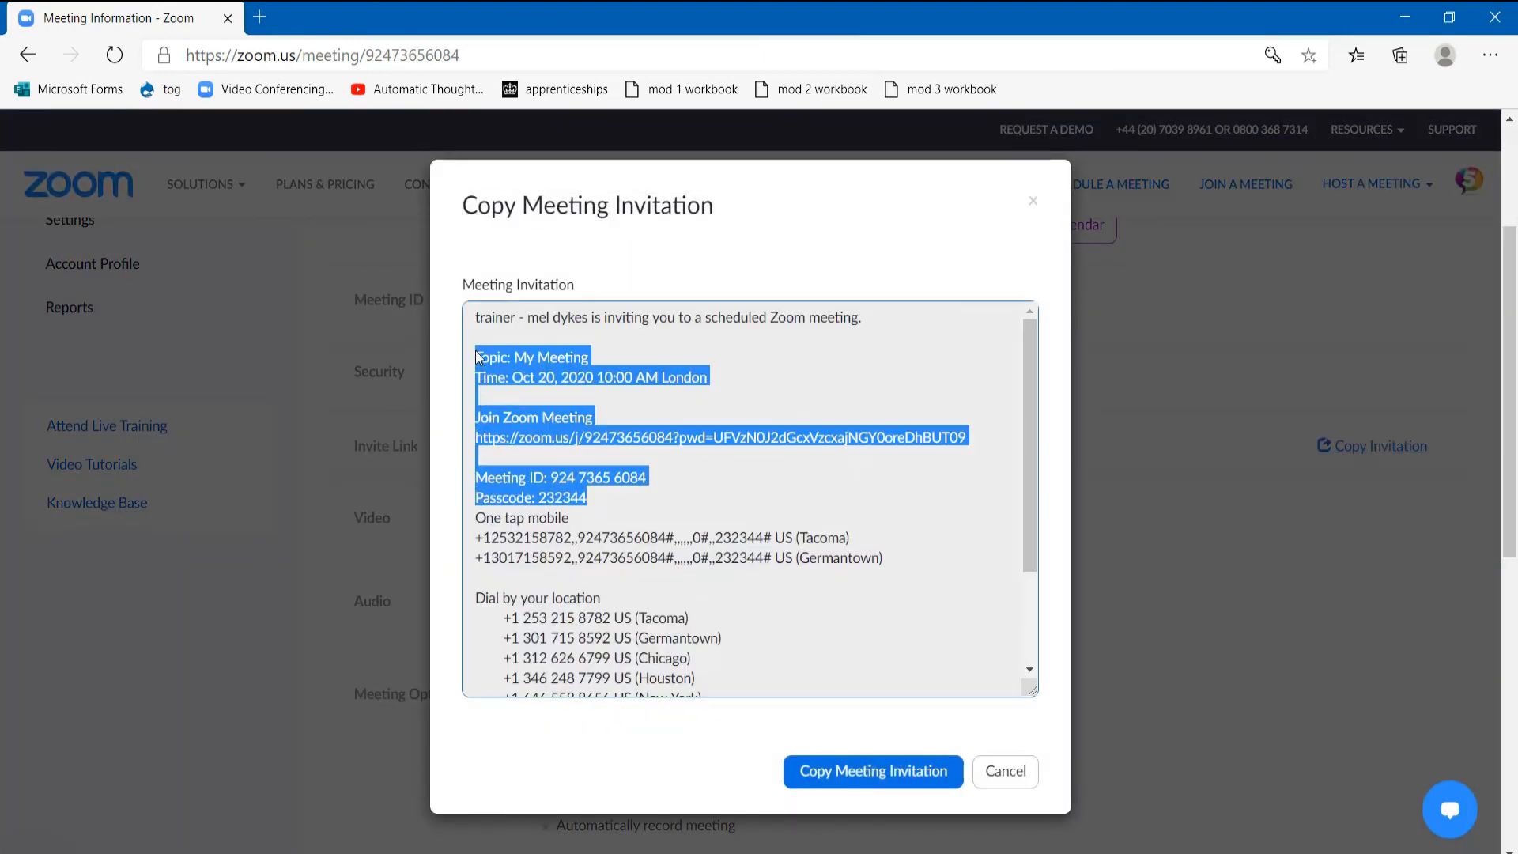
right_click(503, 373)
left_click(515, 388)
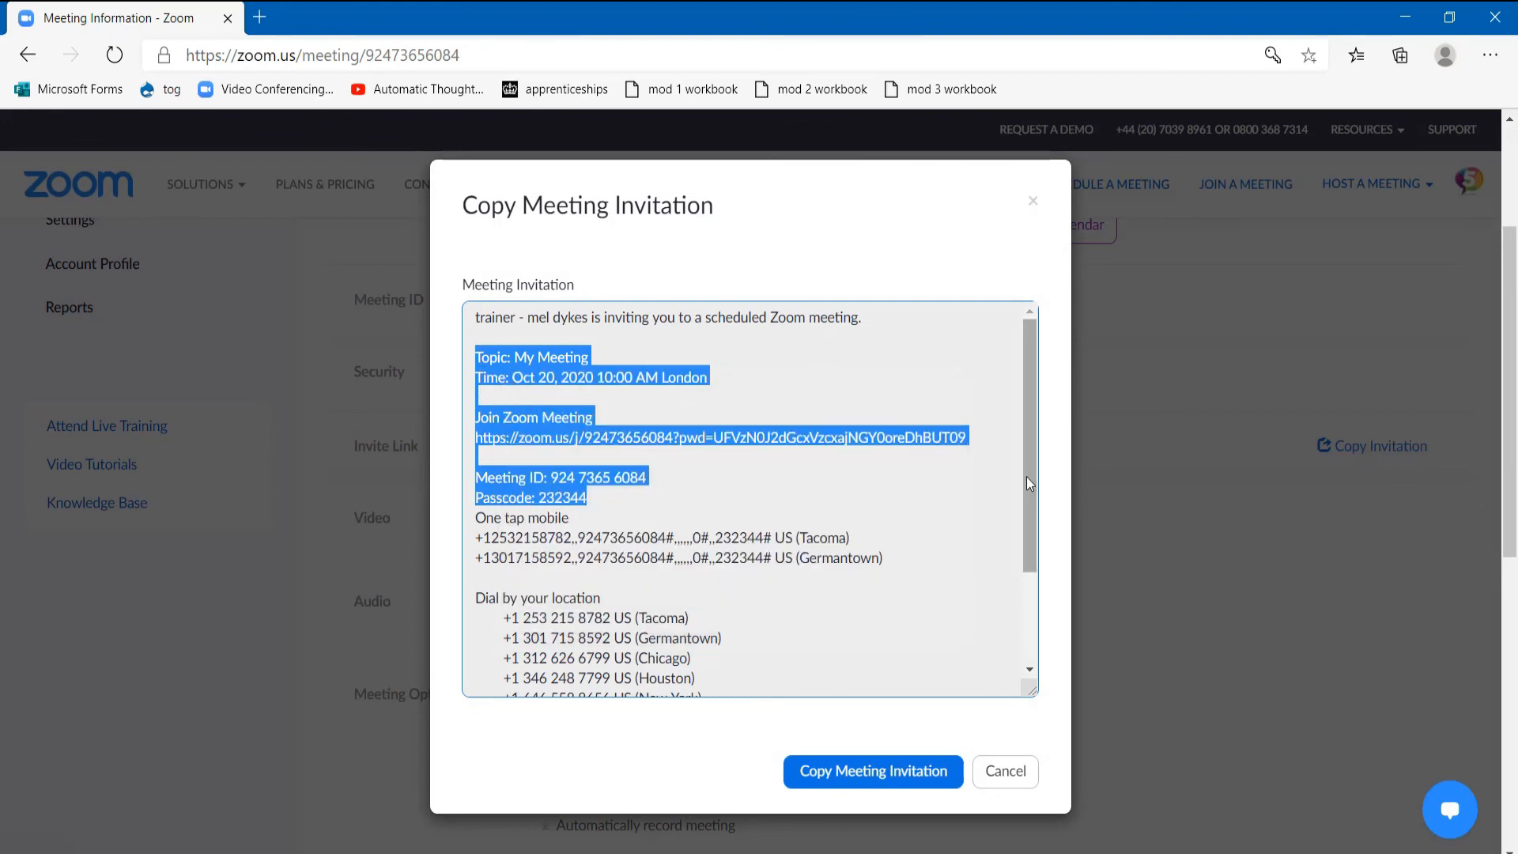
left_click(1011, 778)
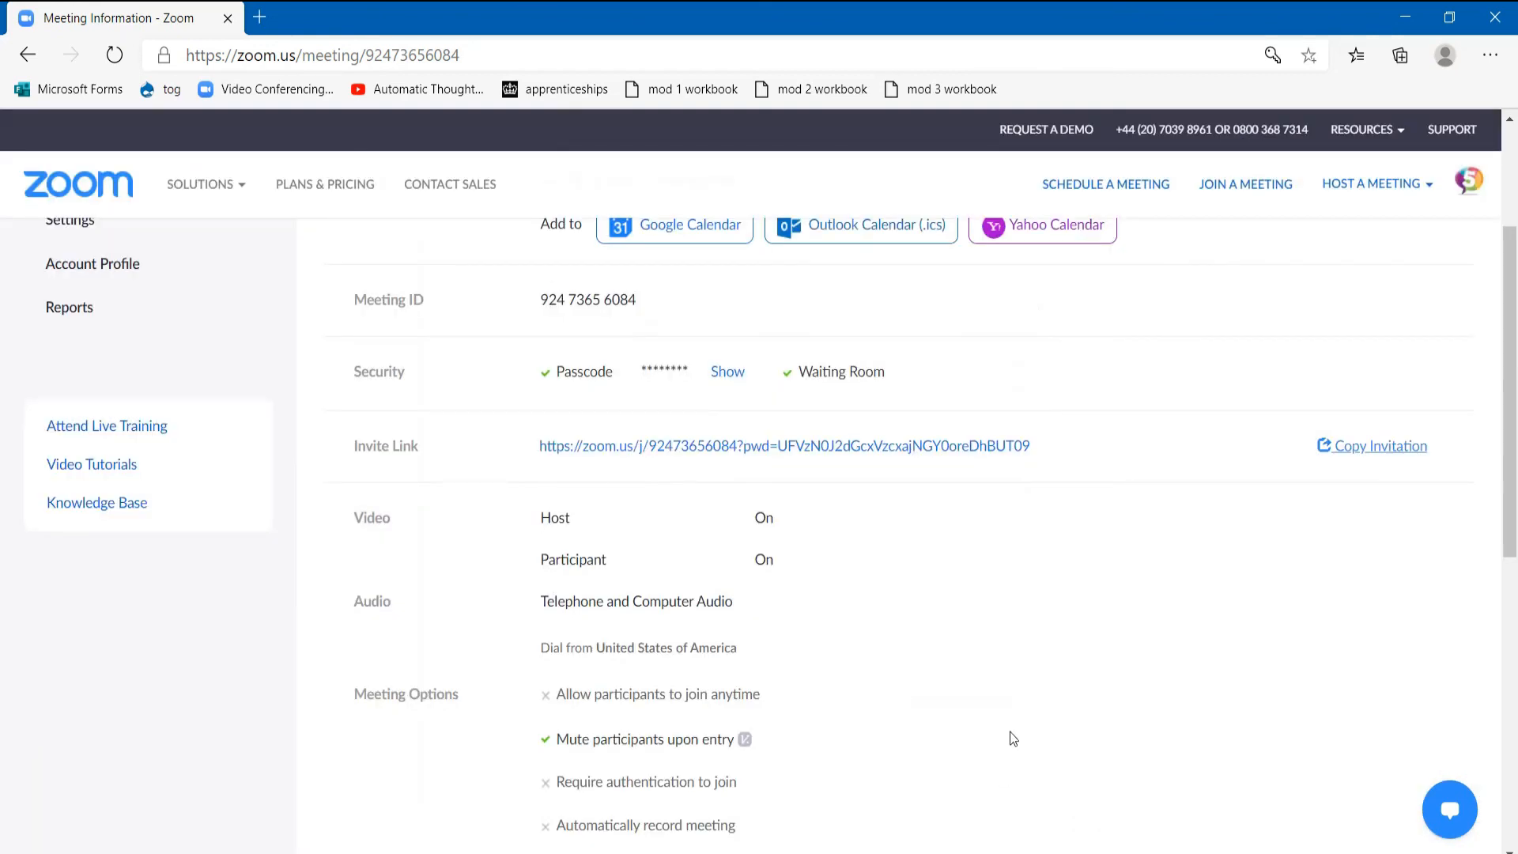
- Review the saved meeting's details, from time, security and invite link through video, audio and meeting options to the edit and start controls
scroll(1009, 732, "down", 2)
scroll(1012, 738, "down", 2)
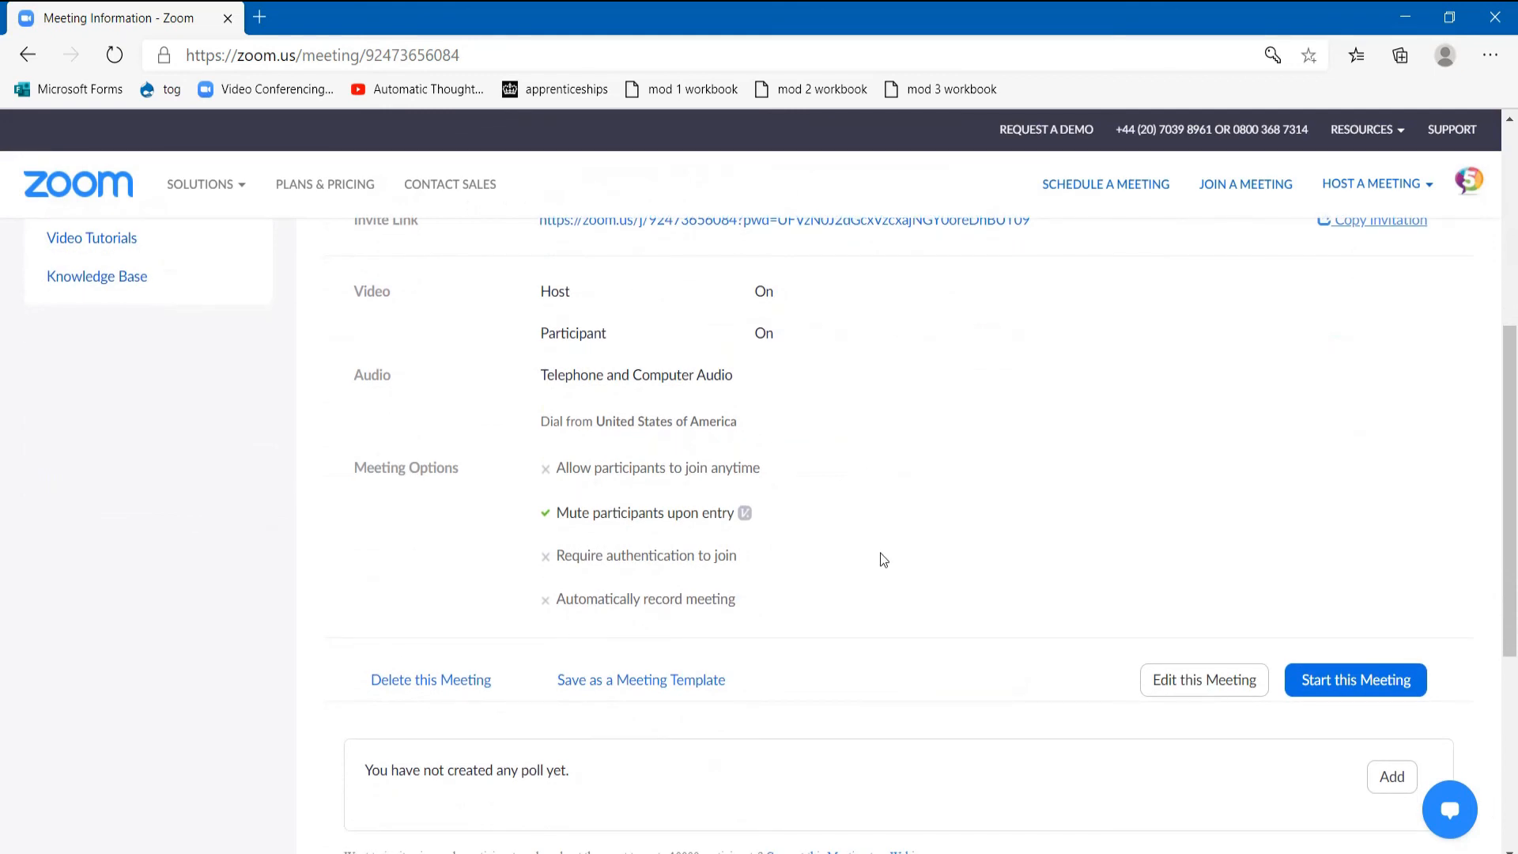
scroll(876, 549, "up", 4)
scroll(875, 545, "up", 4)
scroll(875, 545, "down", 3)
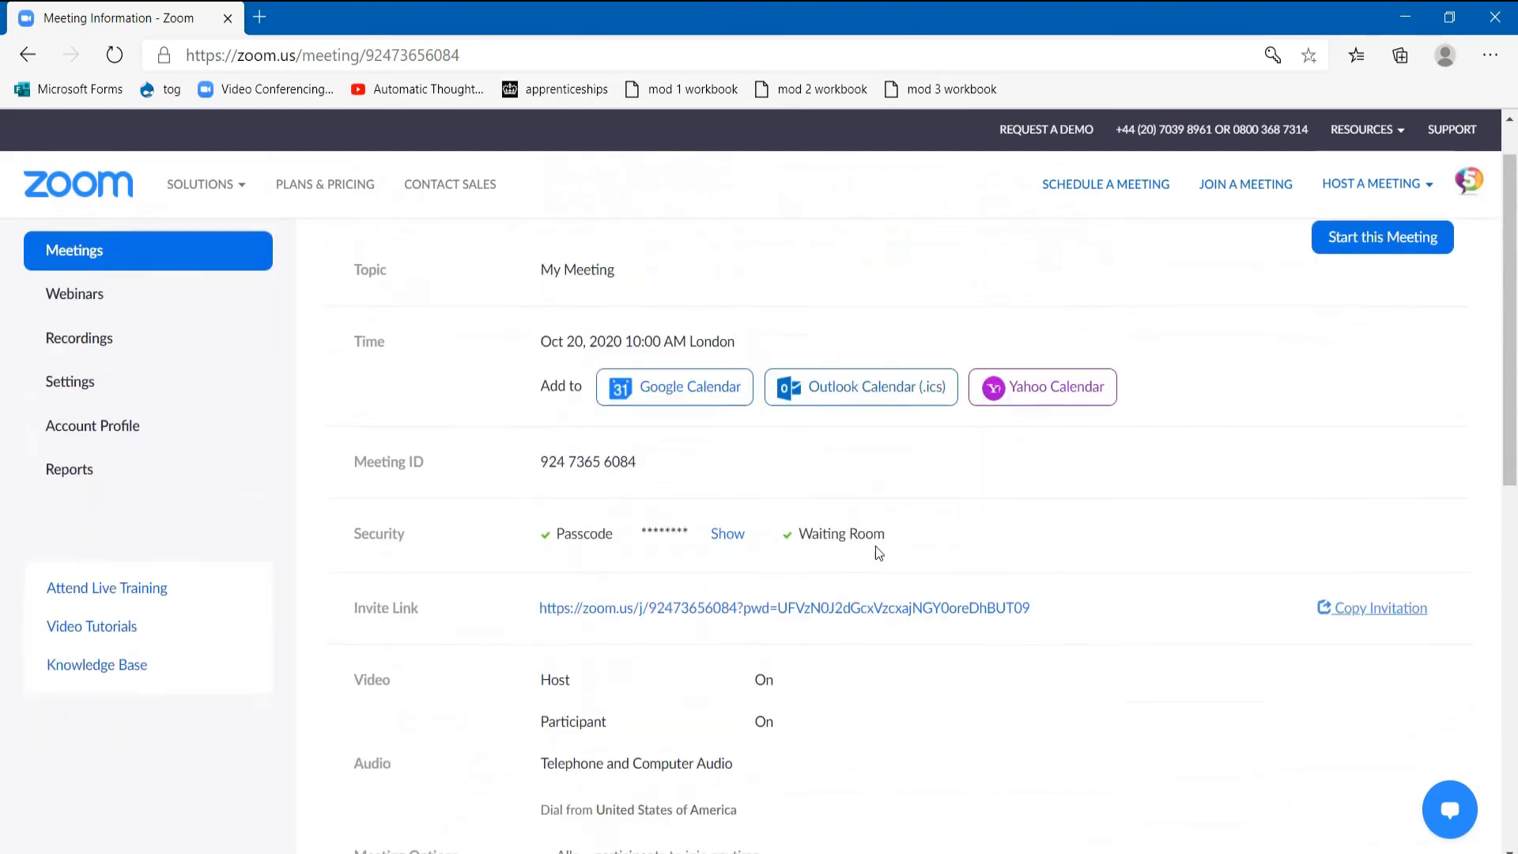
scroll(947, 673, "down", 3)
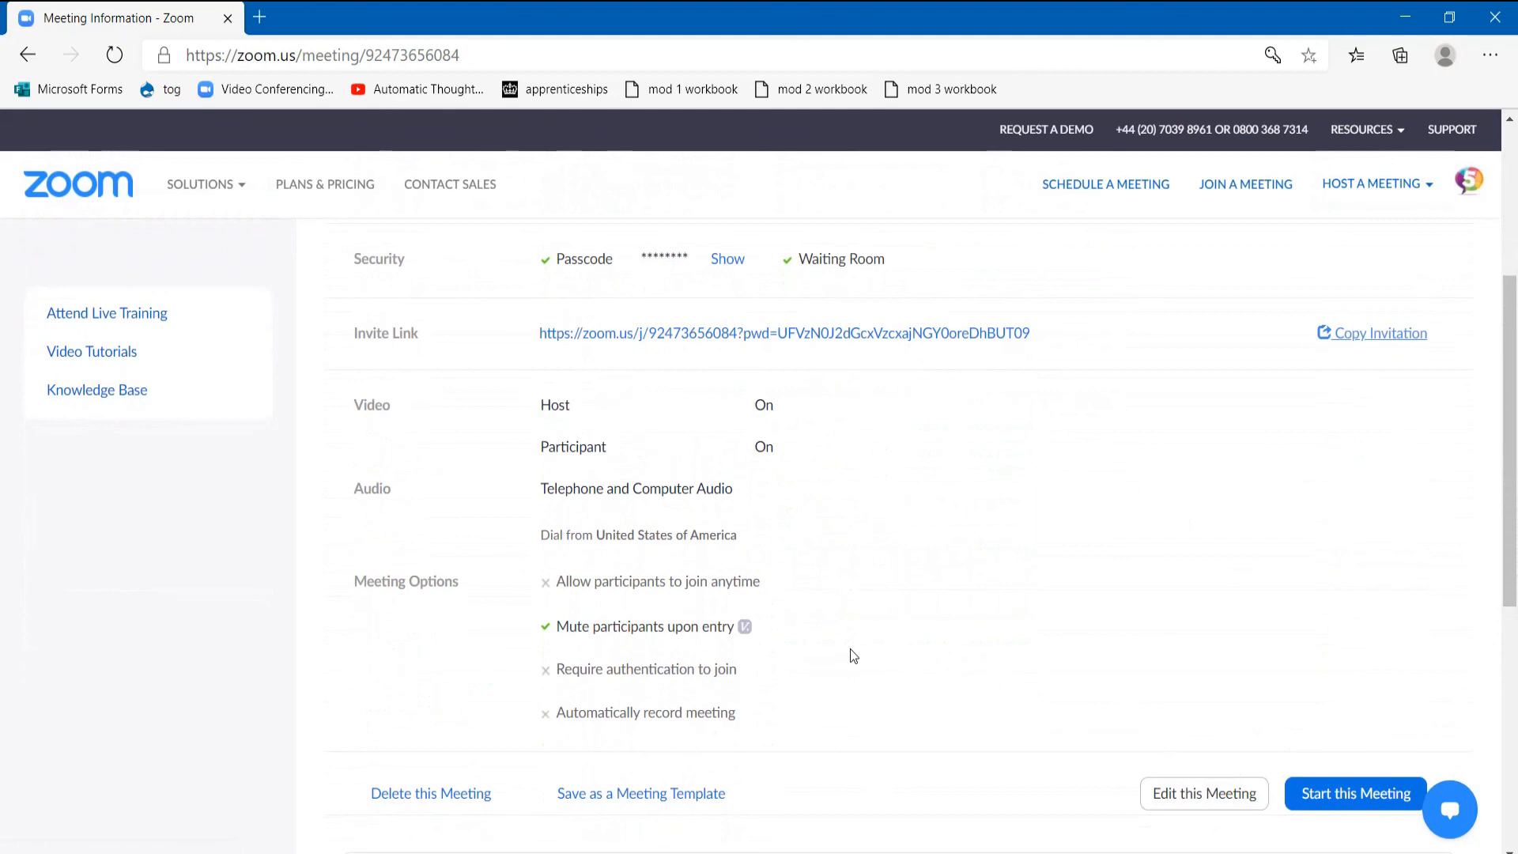
scroll(851, 648, "down", 2)
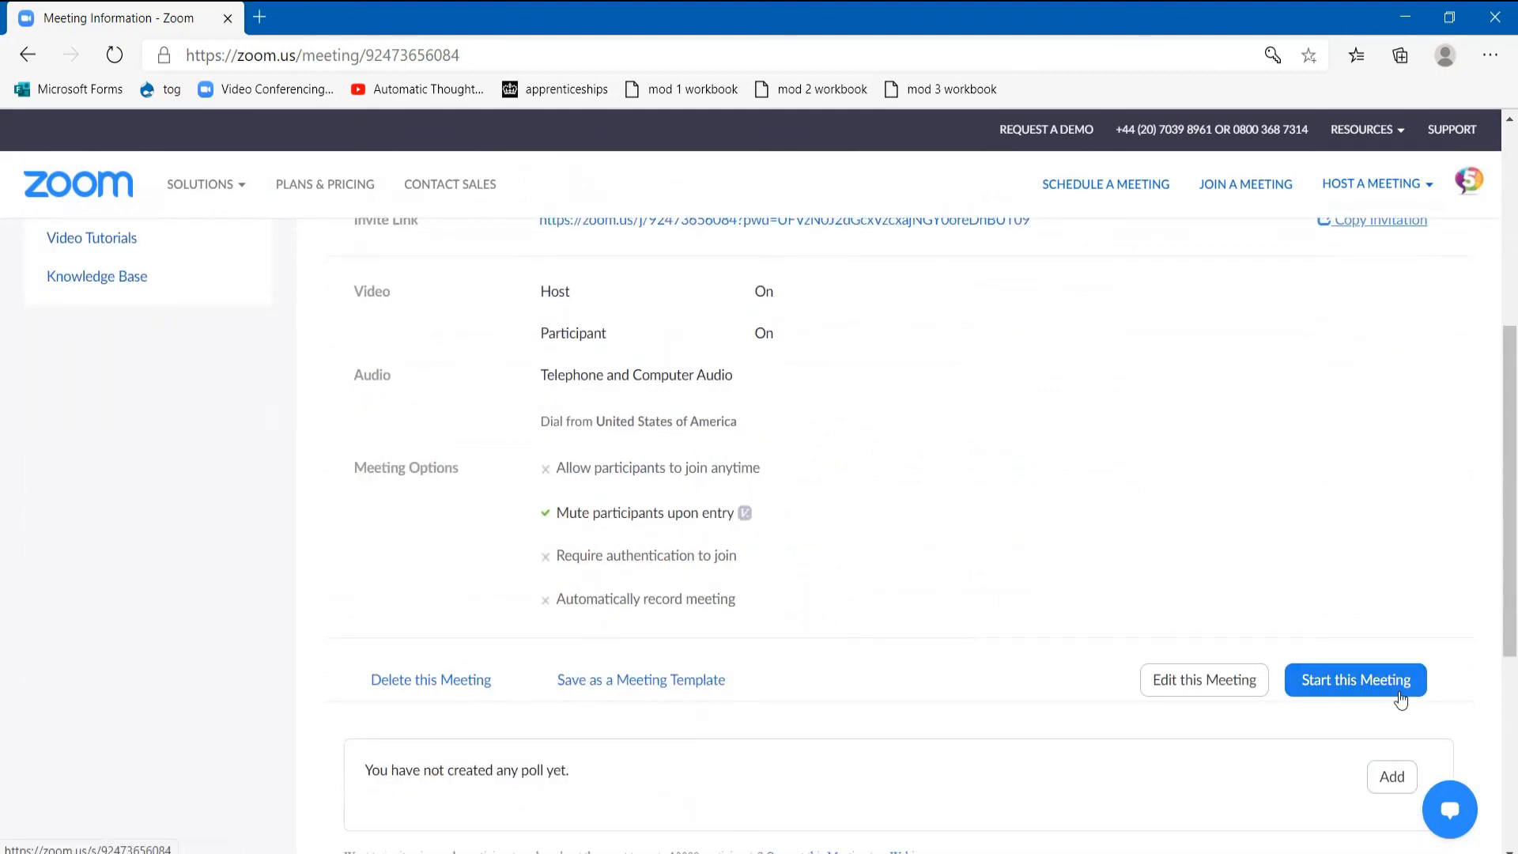
- View the blank form for adding a poll to the meeting, close it without creating one, and return to the meeting details
scroll(1050, 715, "down", 3)
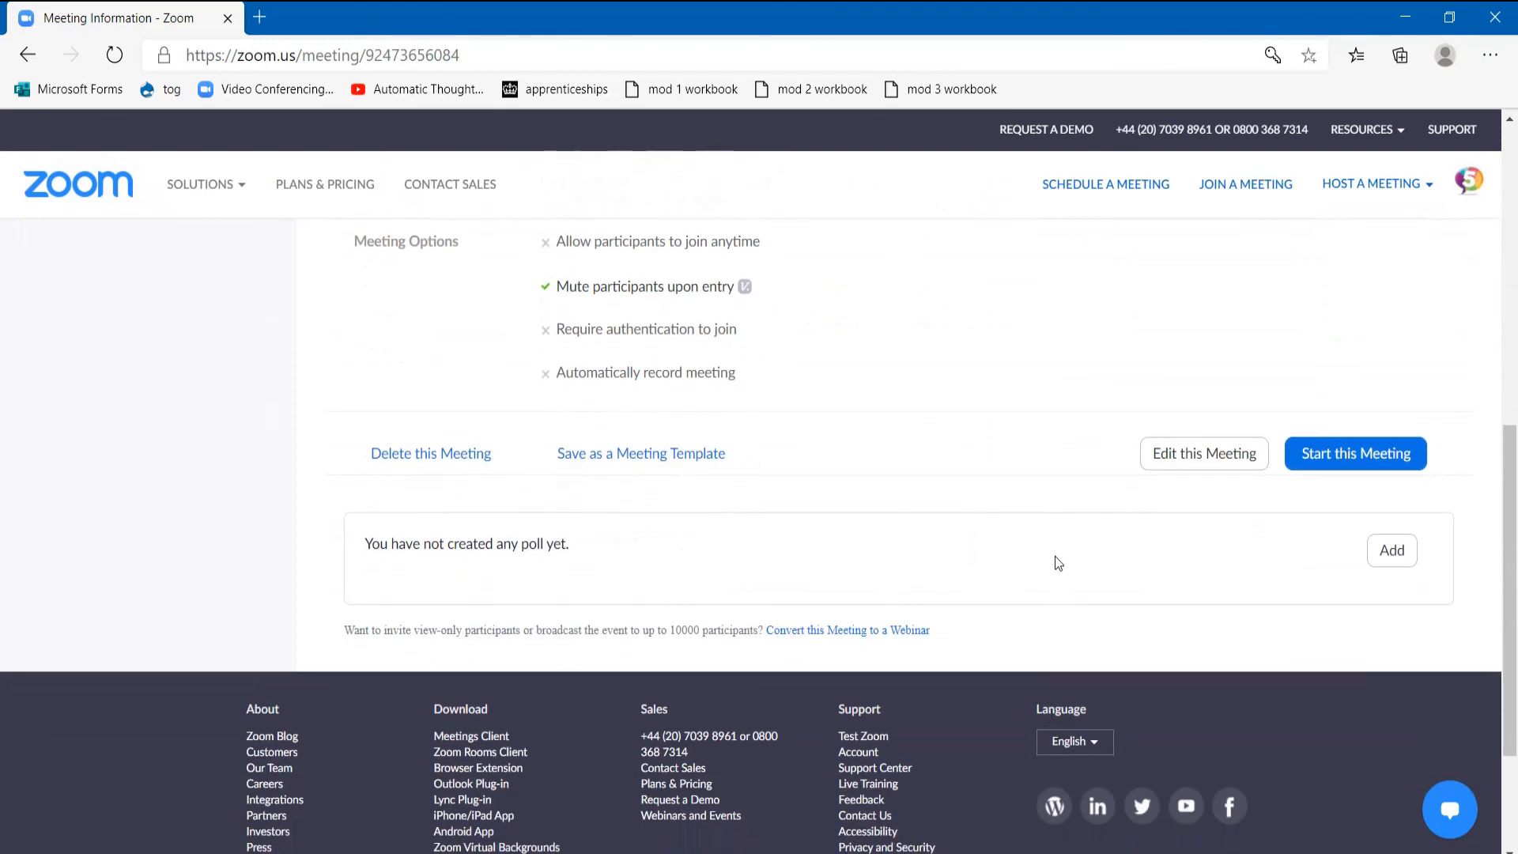
left_click(1392, 551)
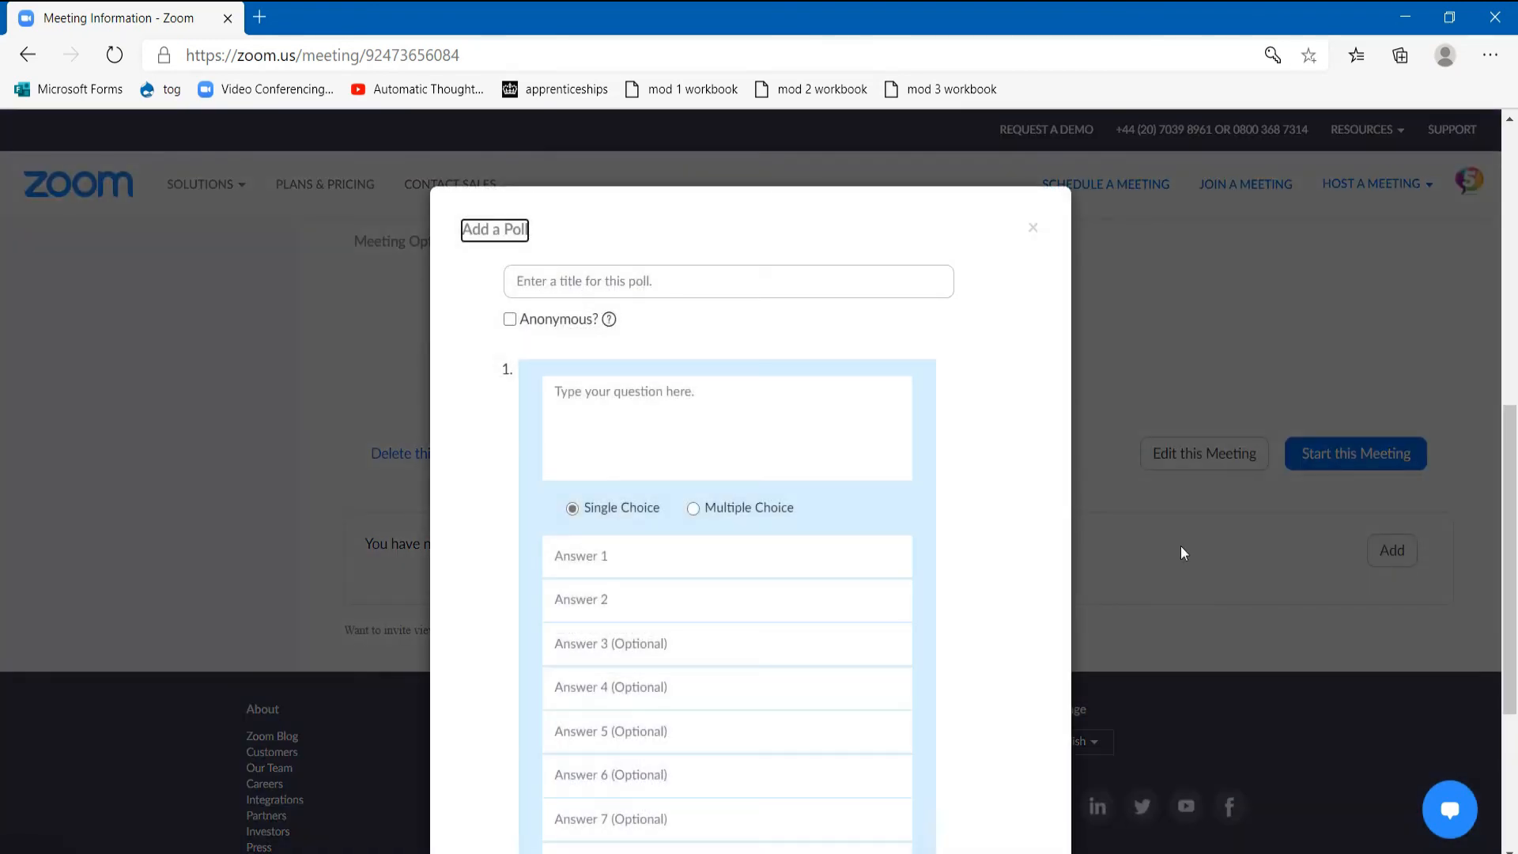
left_click(1031, 229)
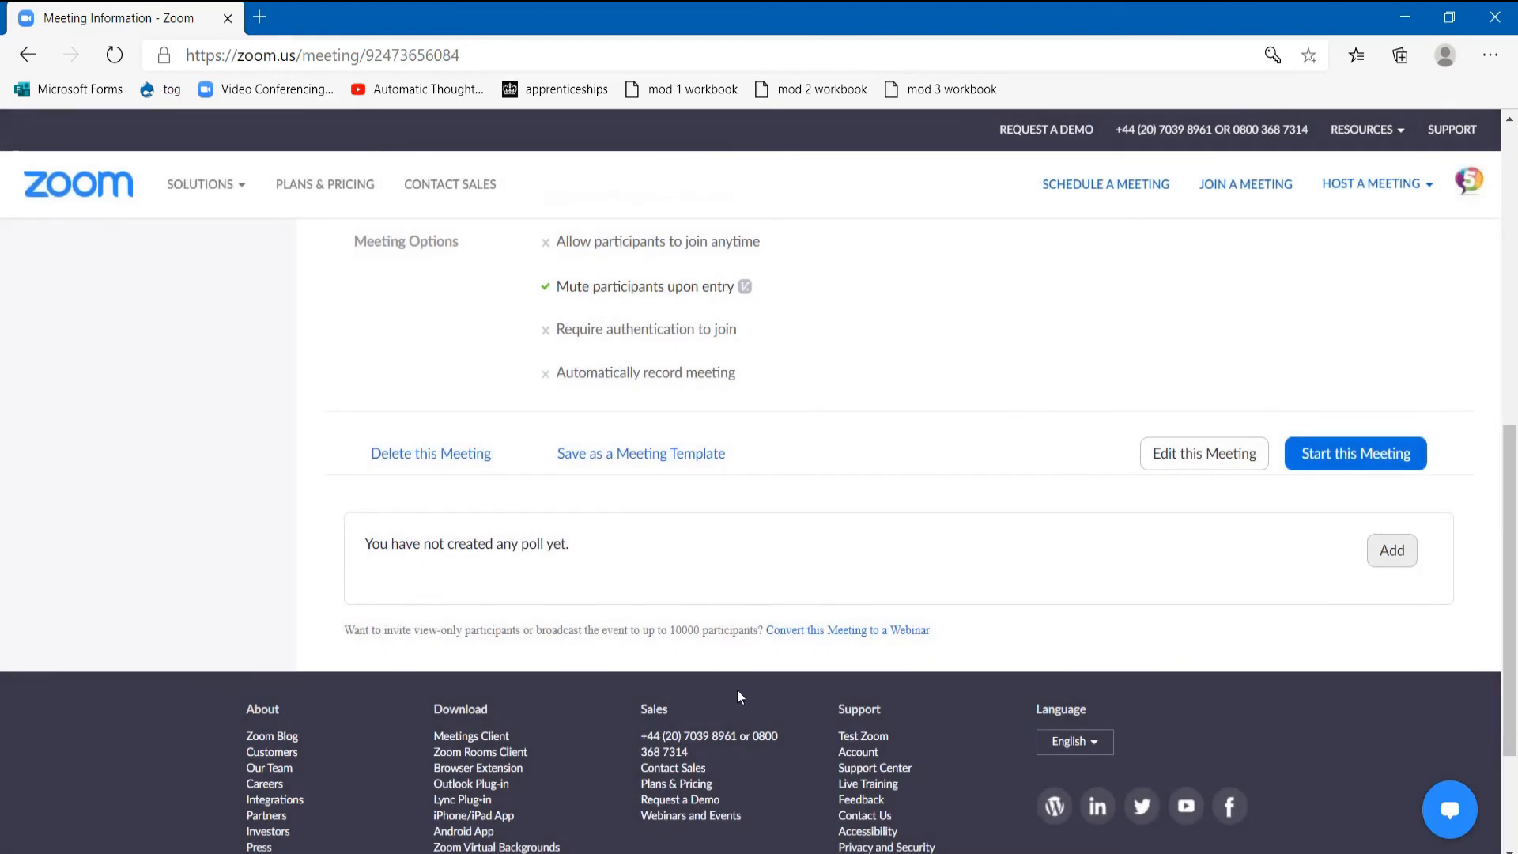
scroll(736, 691, "up", 3)
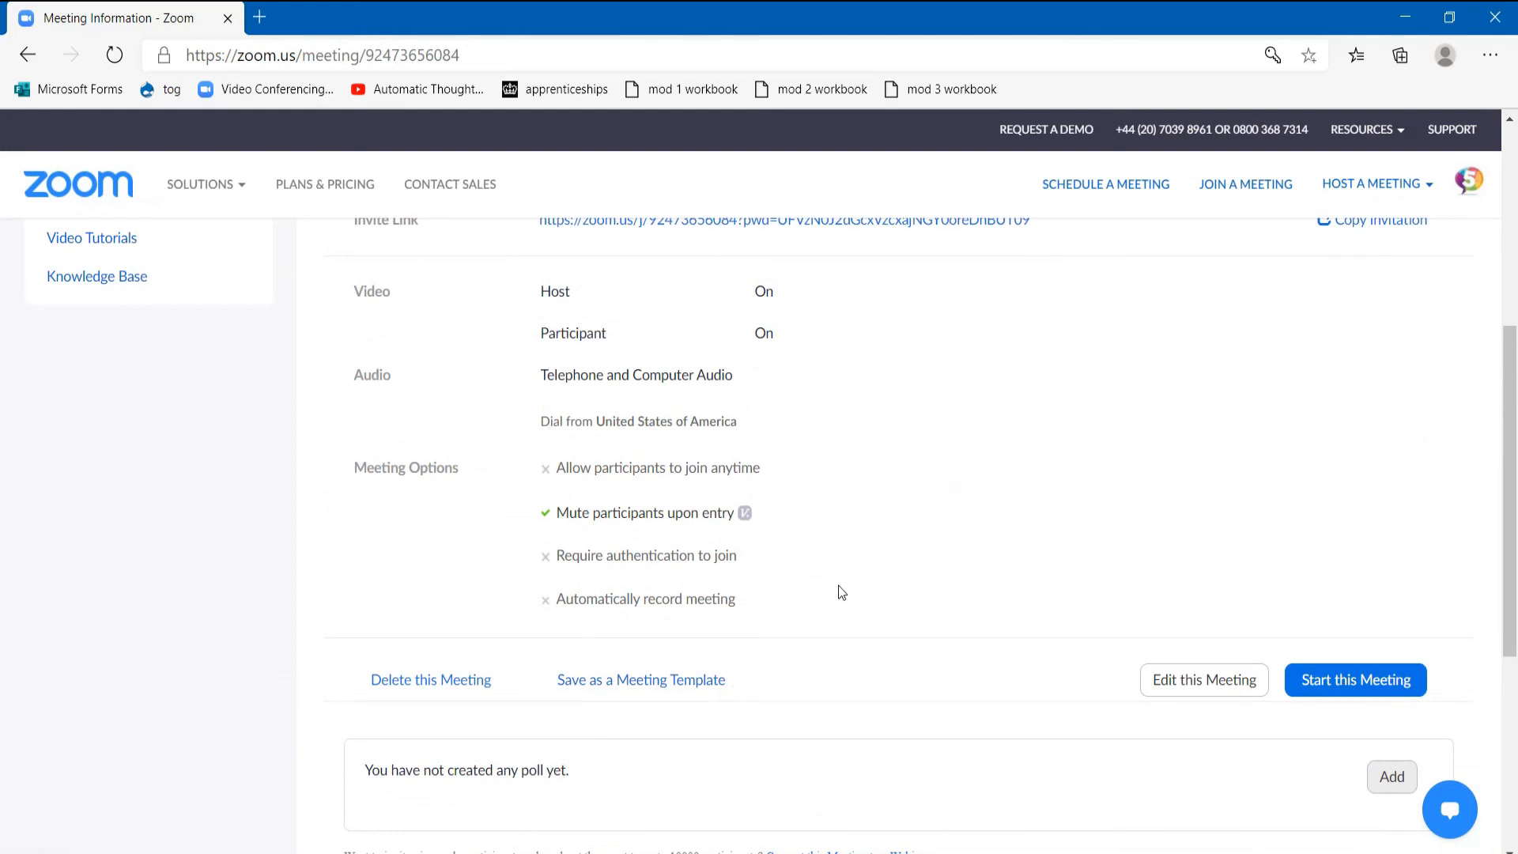
scroll(839, 586, "up", 5)
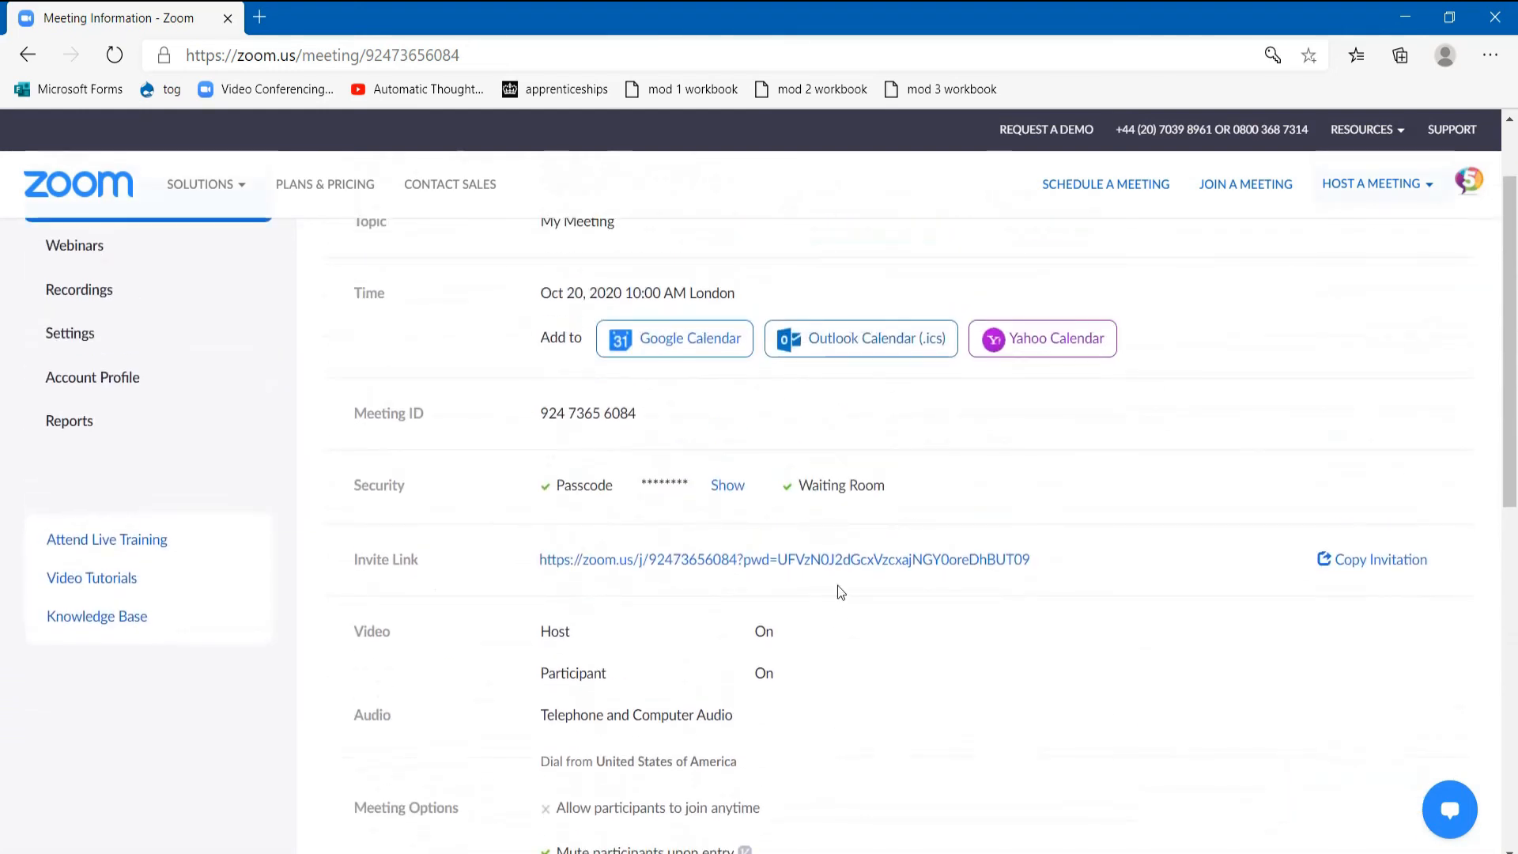